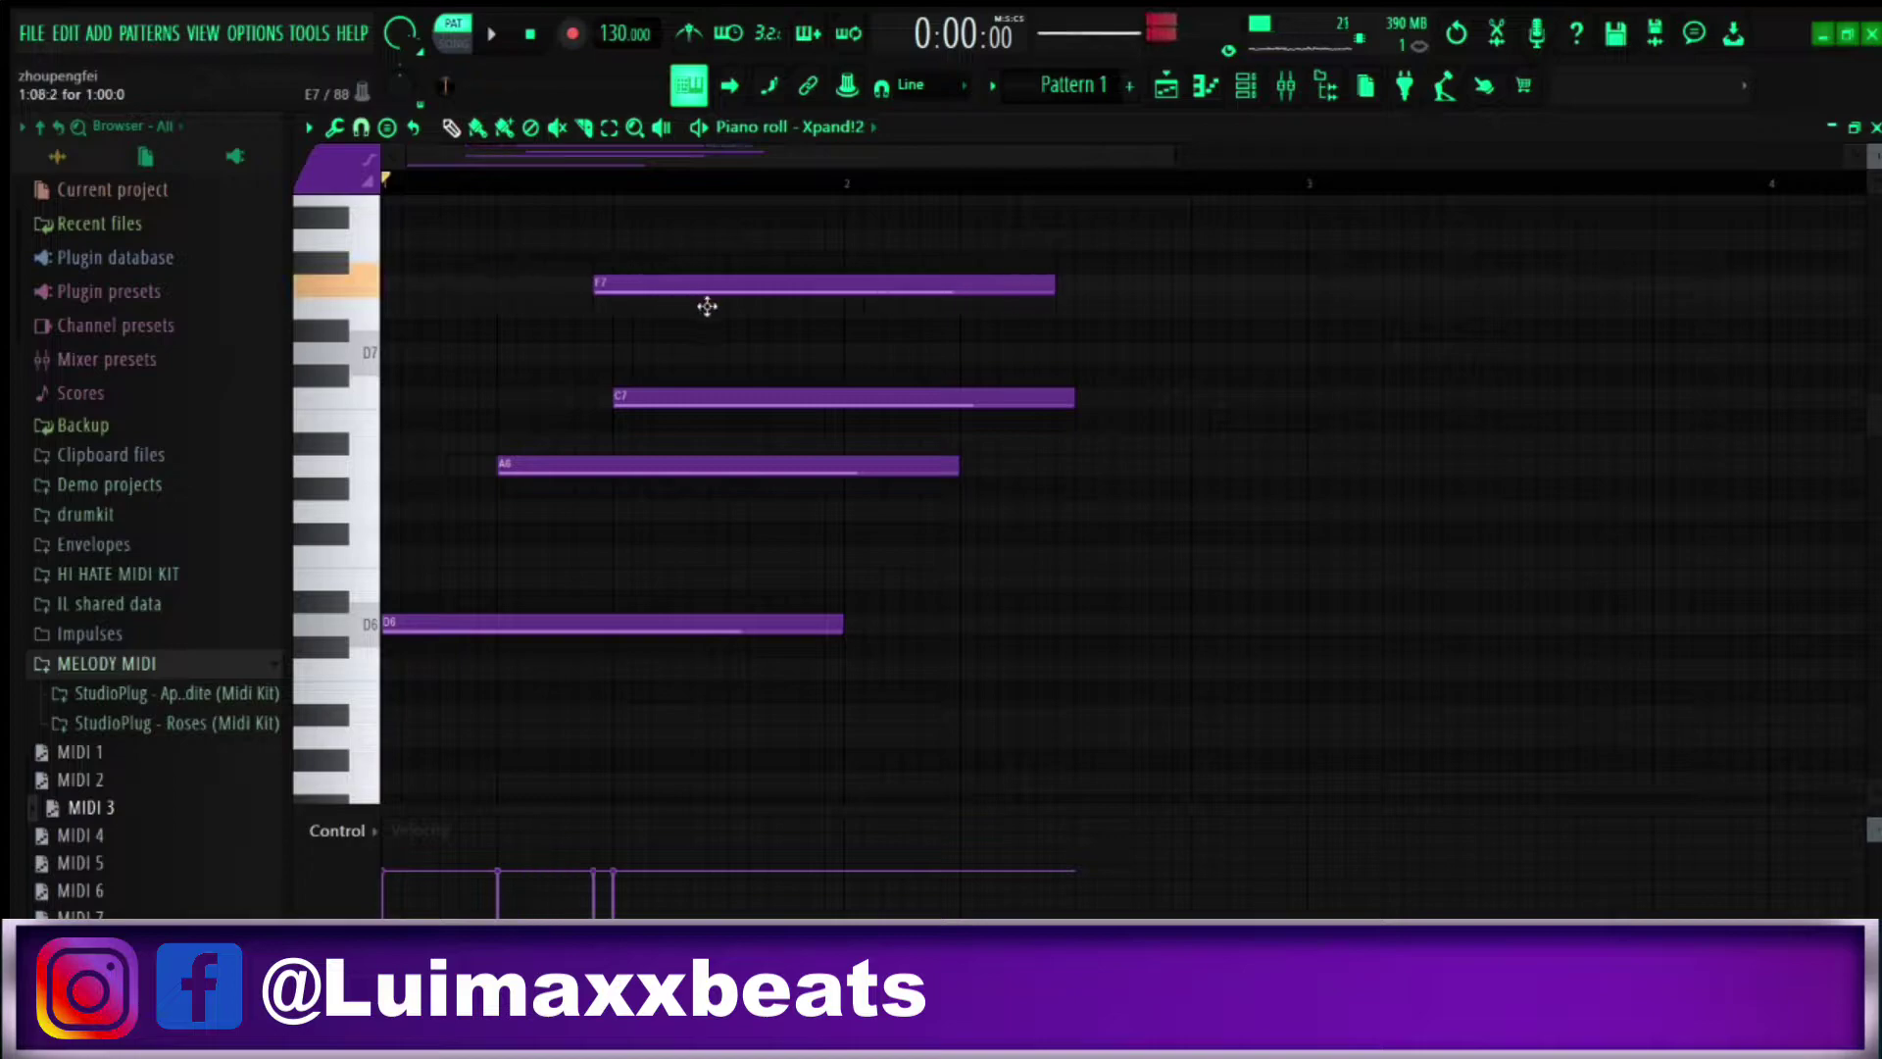
Shorten the opening D6, A6, C7 and F7 notes to end about three quarters through bar 1
left_click_drag(563, 461, 627, 461)
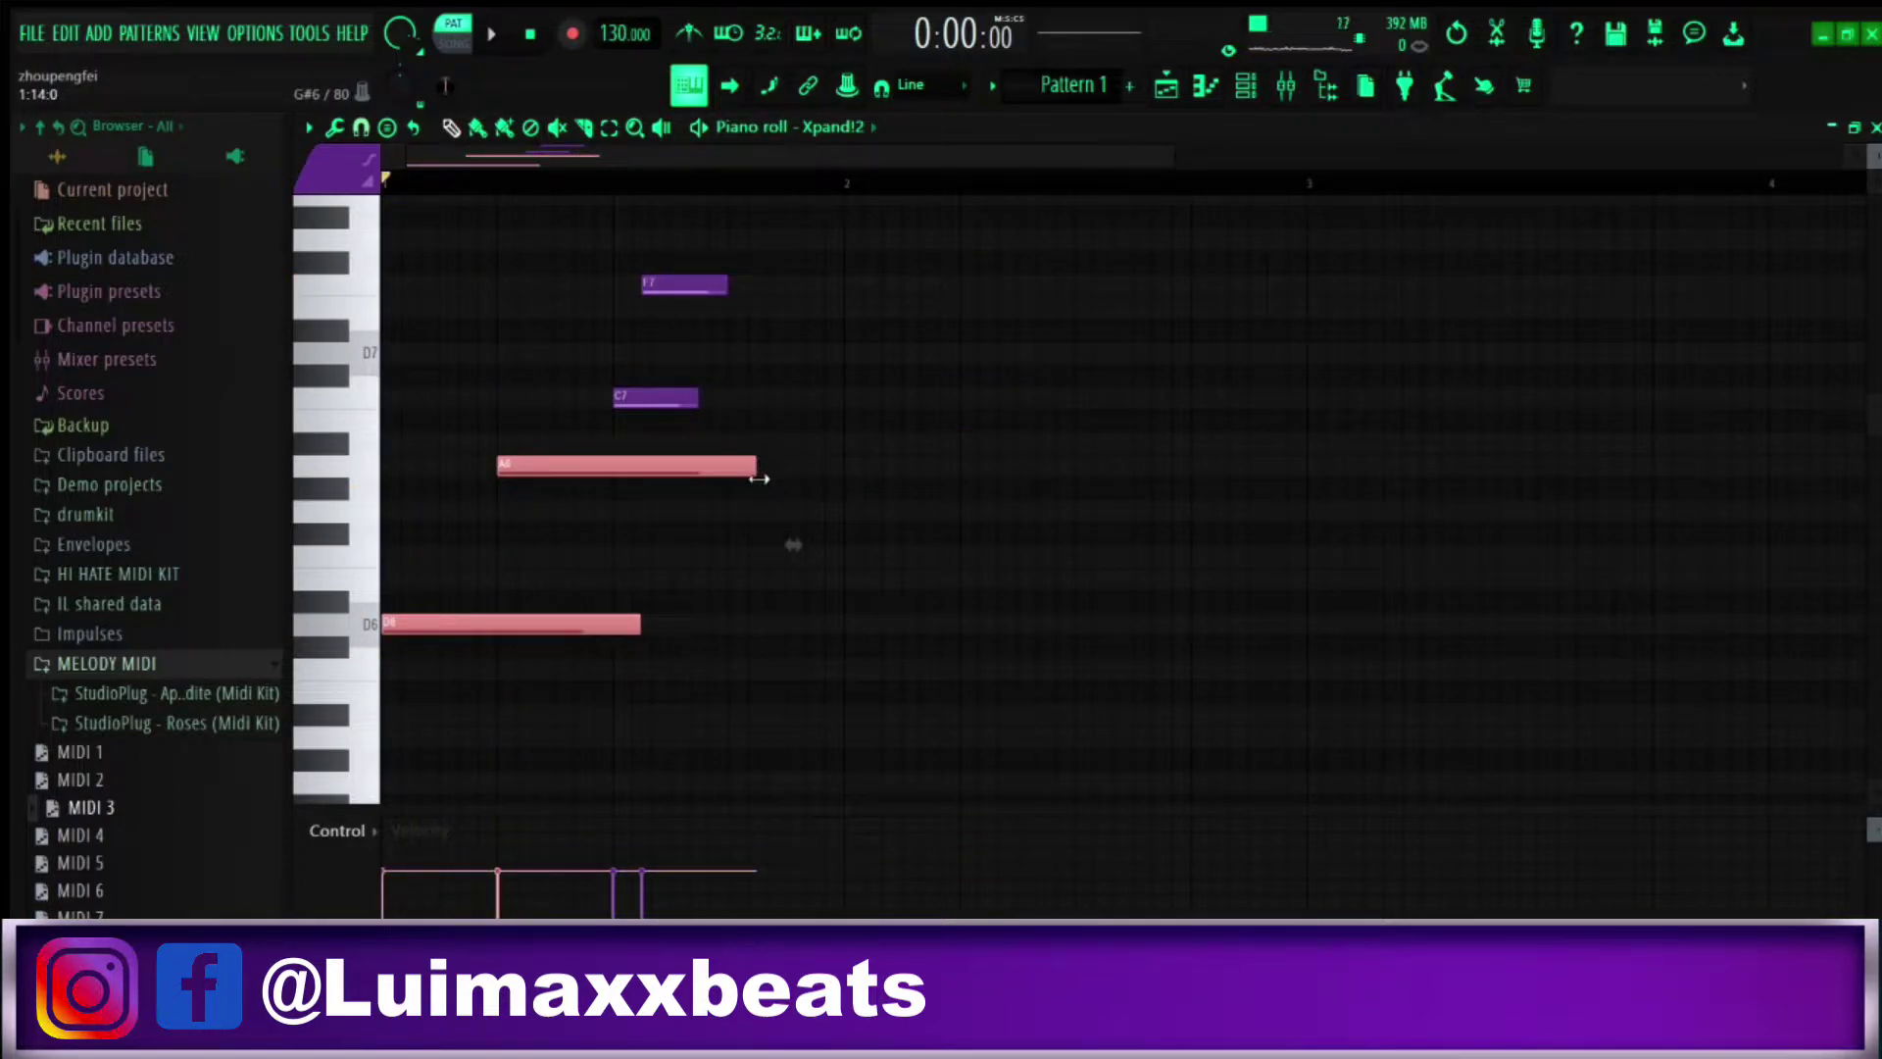
left_click(685, 567)
left_click(618, 628)
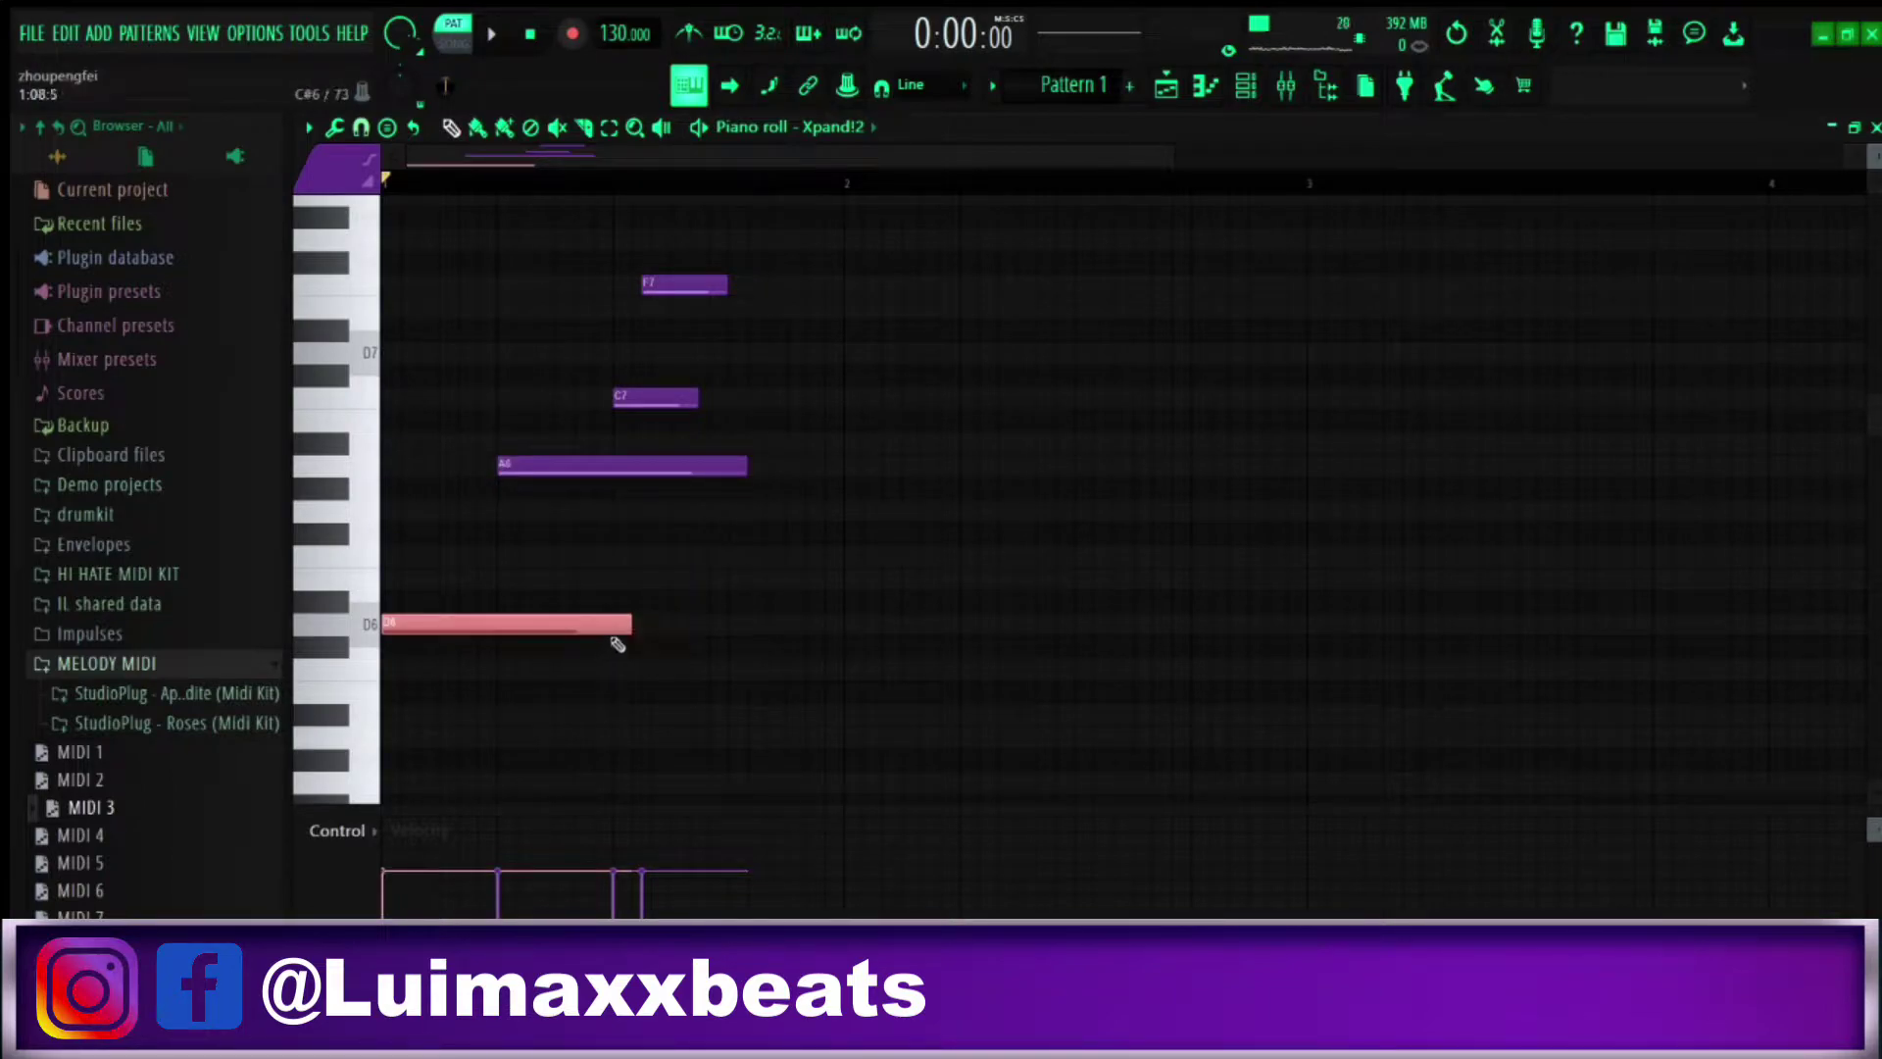
left_click(632, 623)
right_click(649, 627)
key("space")
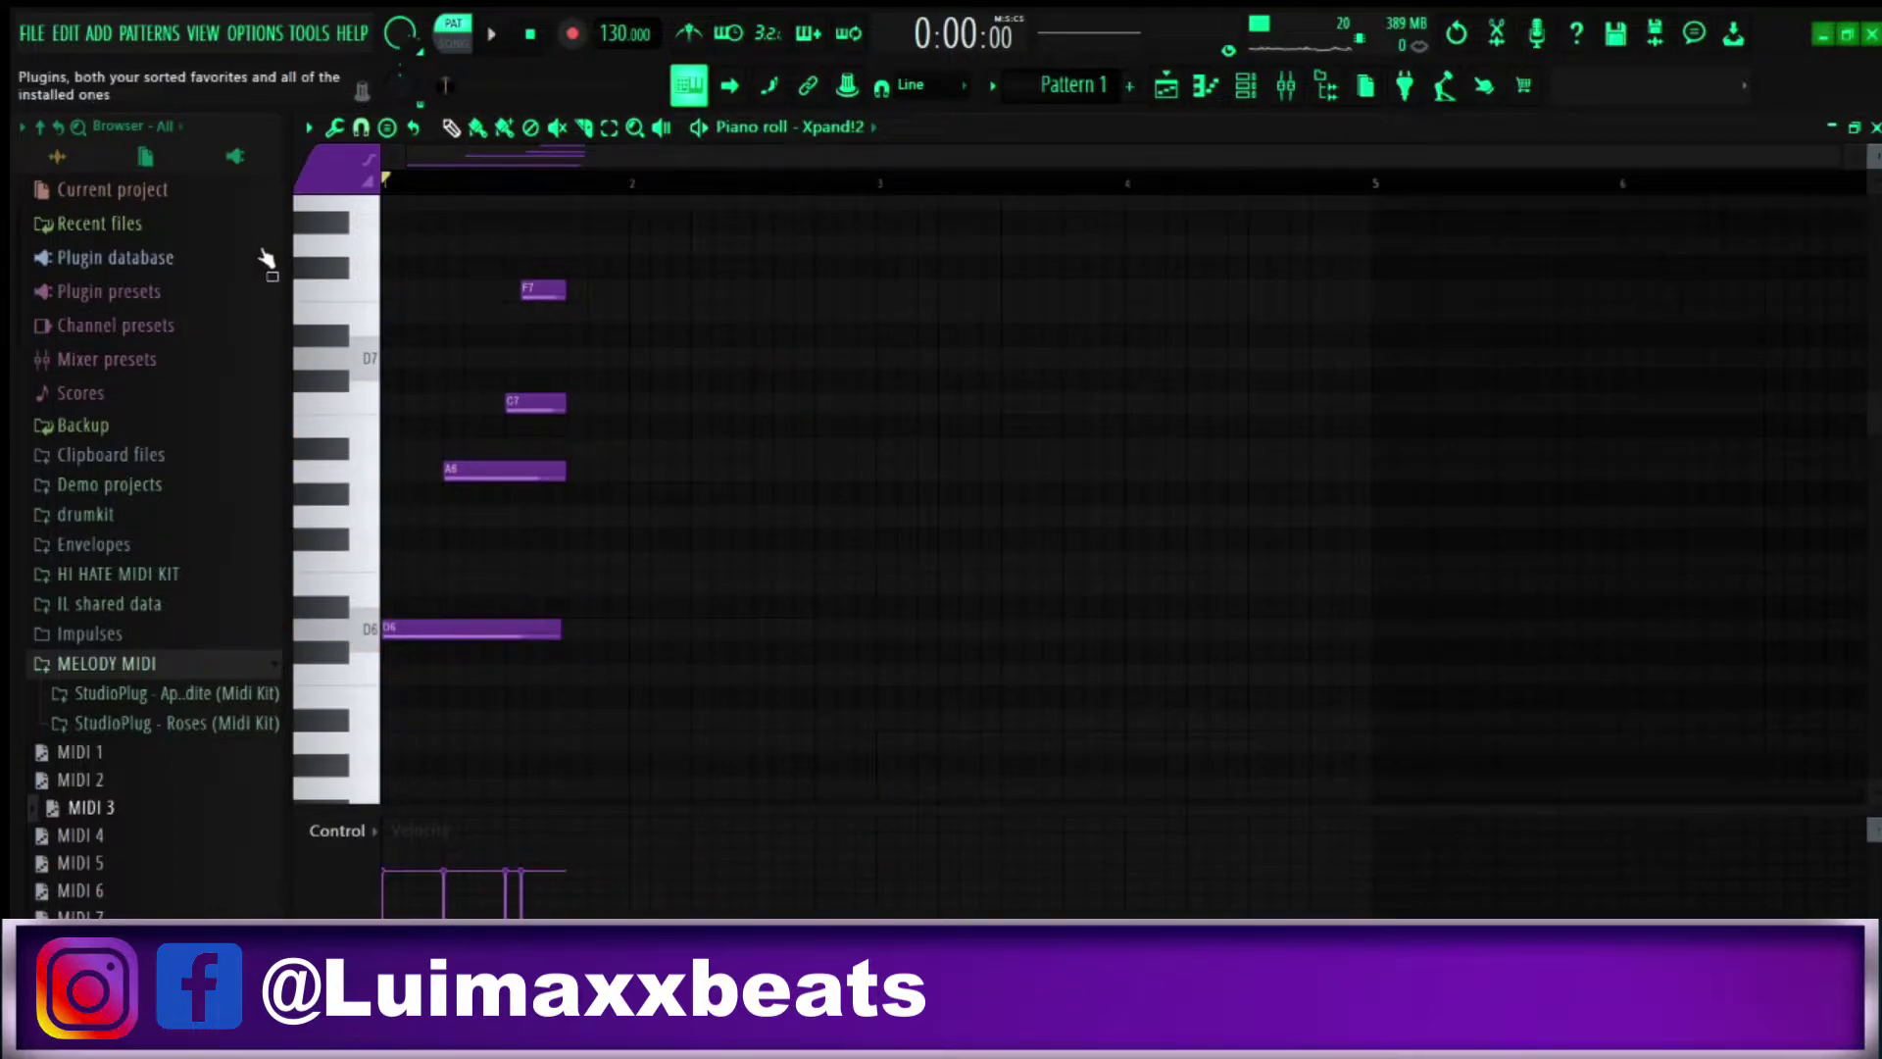
Lower bar 1's top note to E7 and add a rising A5, D6, F6, A6 figure at the start of bar 2
key("Down")
key("Down")
key("Down")
key("space")
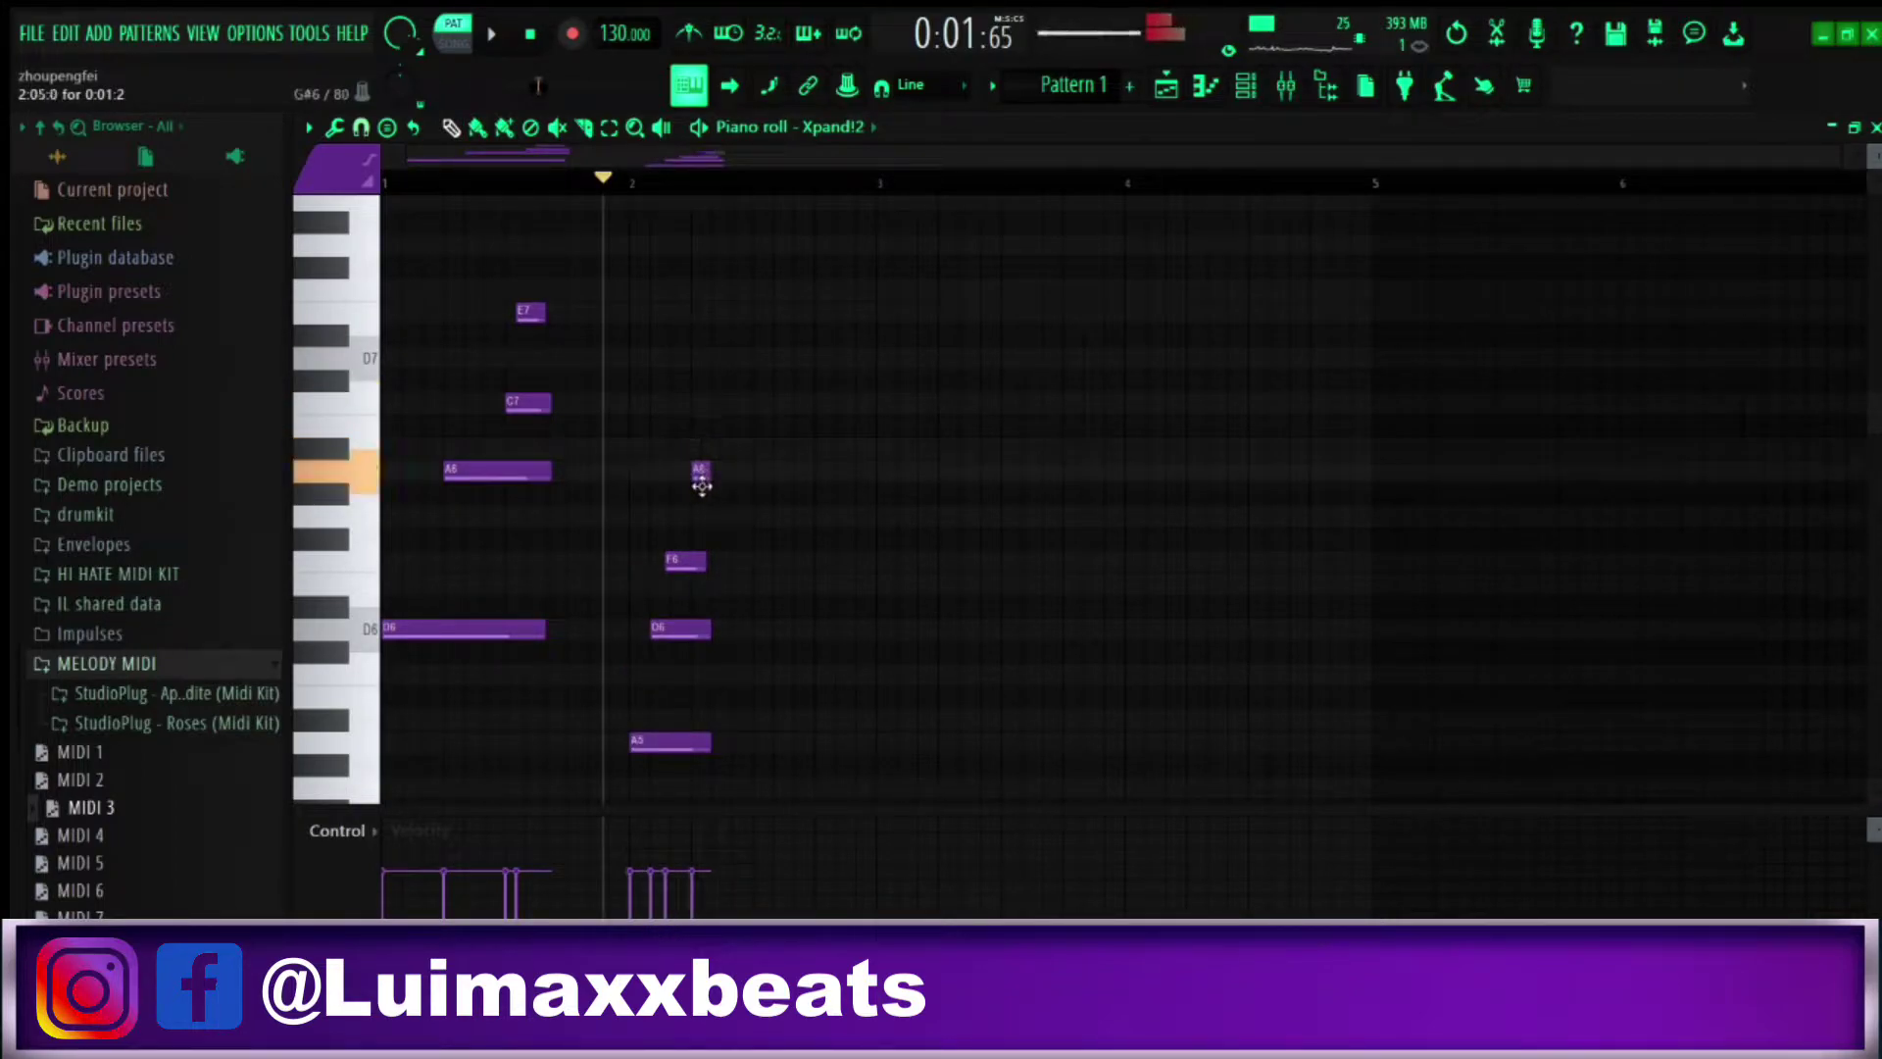
left_click_drag(707, 467, 702, 467)
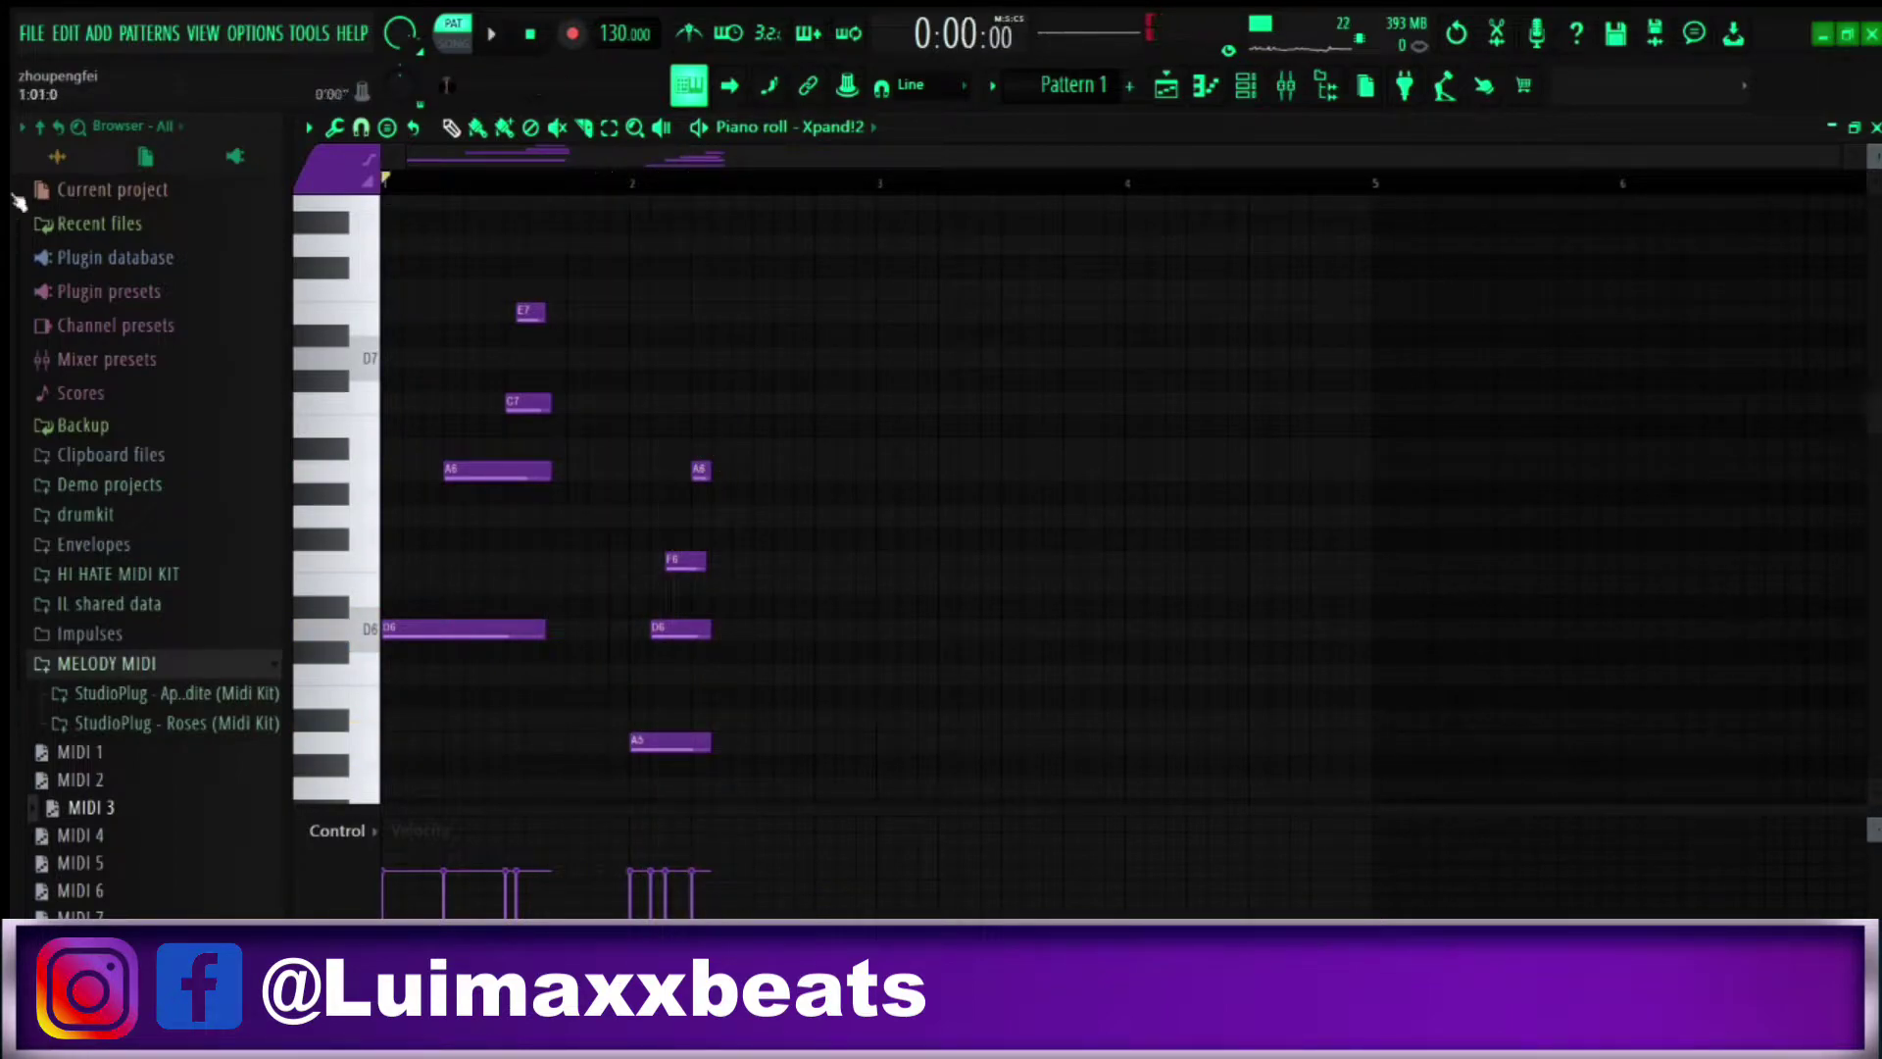
Duplicate the rising bar 2 figure into the second half of the bar, repitched to F5, A#5, D6 and F6
key("space")
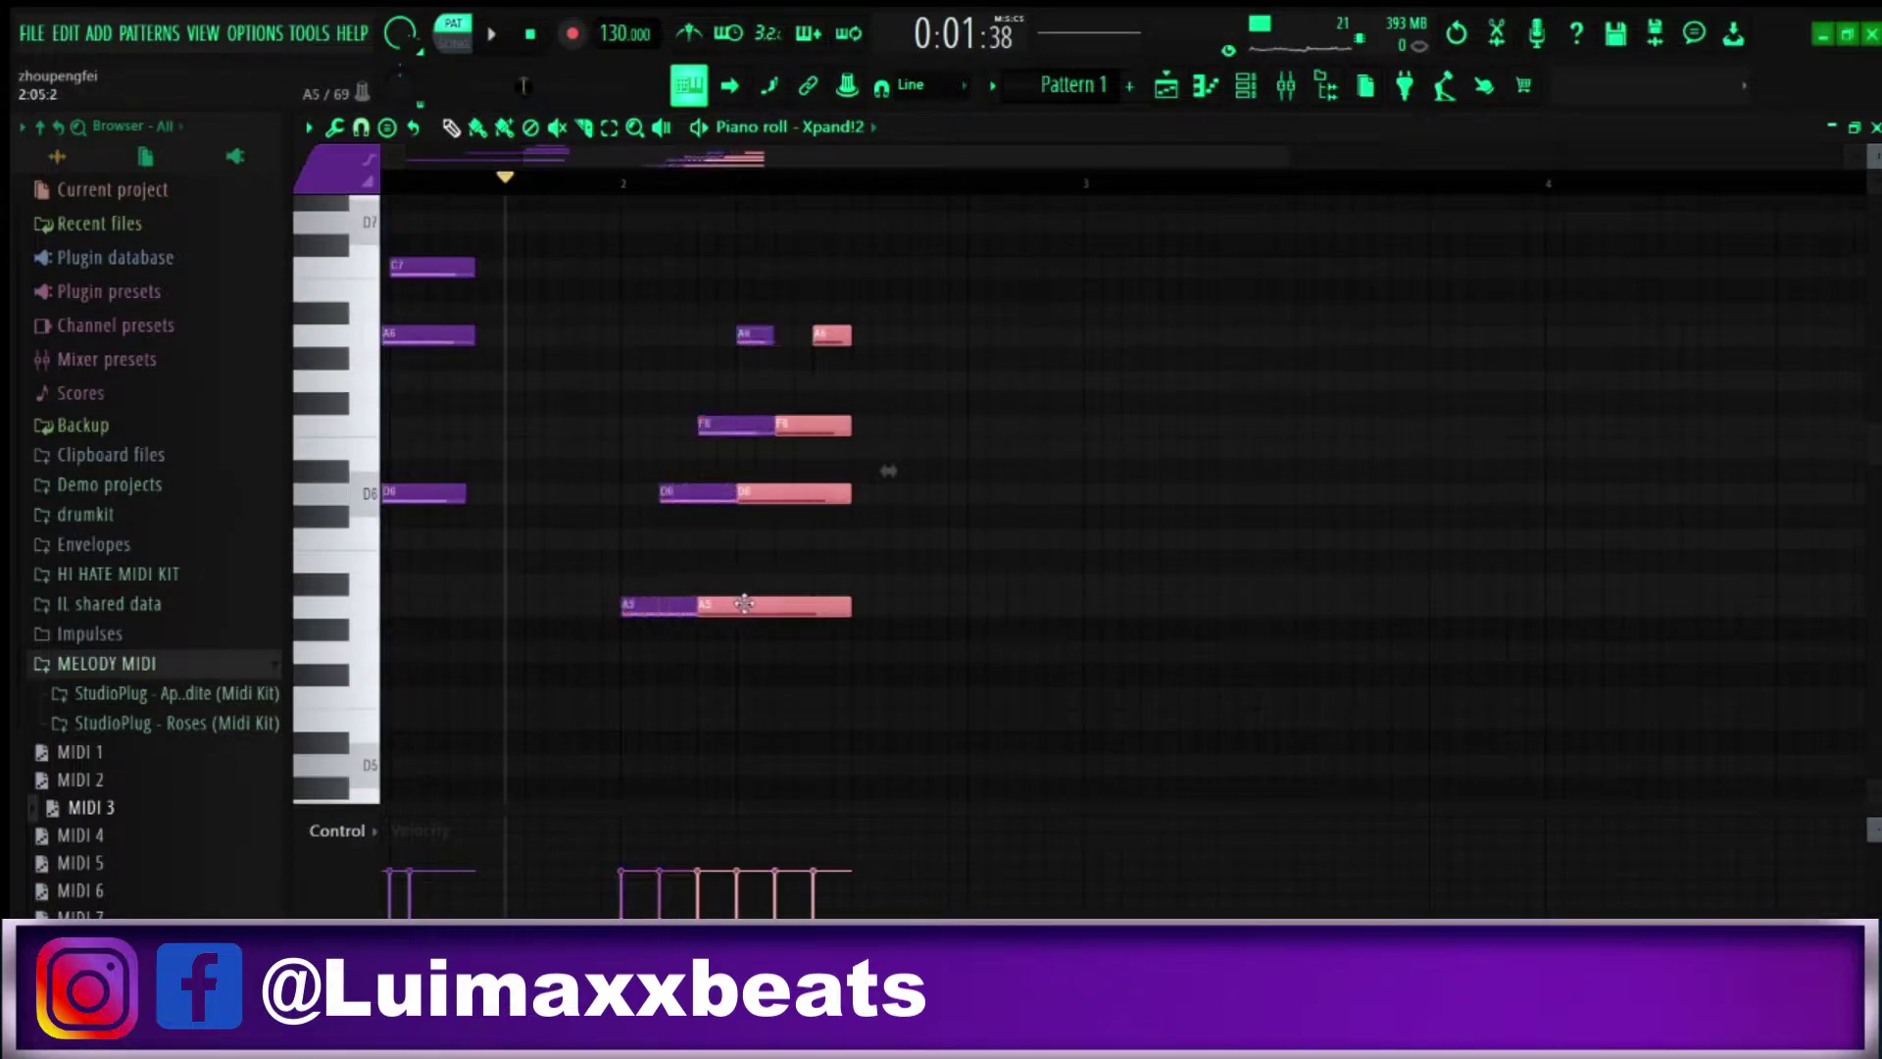
left_click_drag(746, 603, 910, 613)
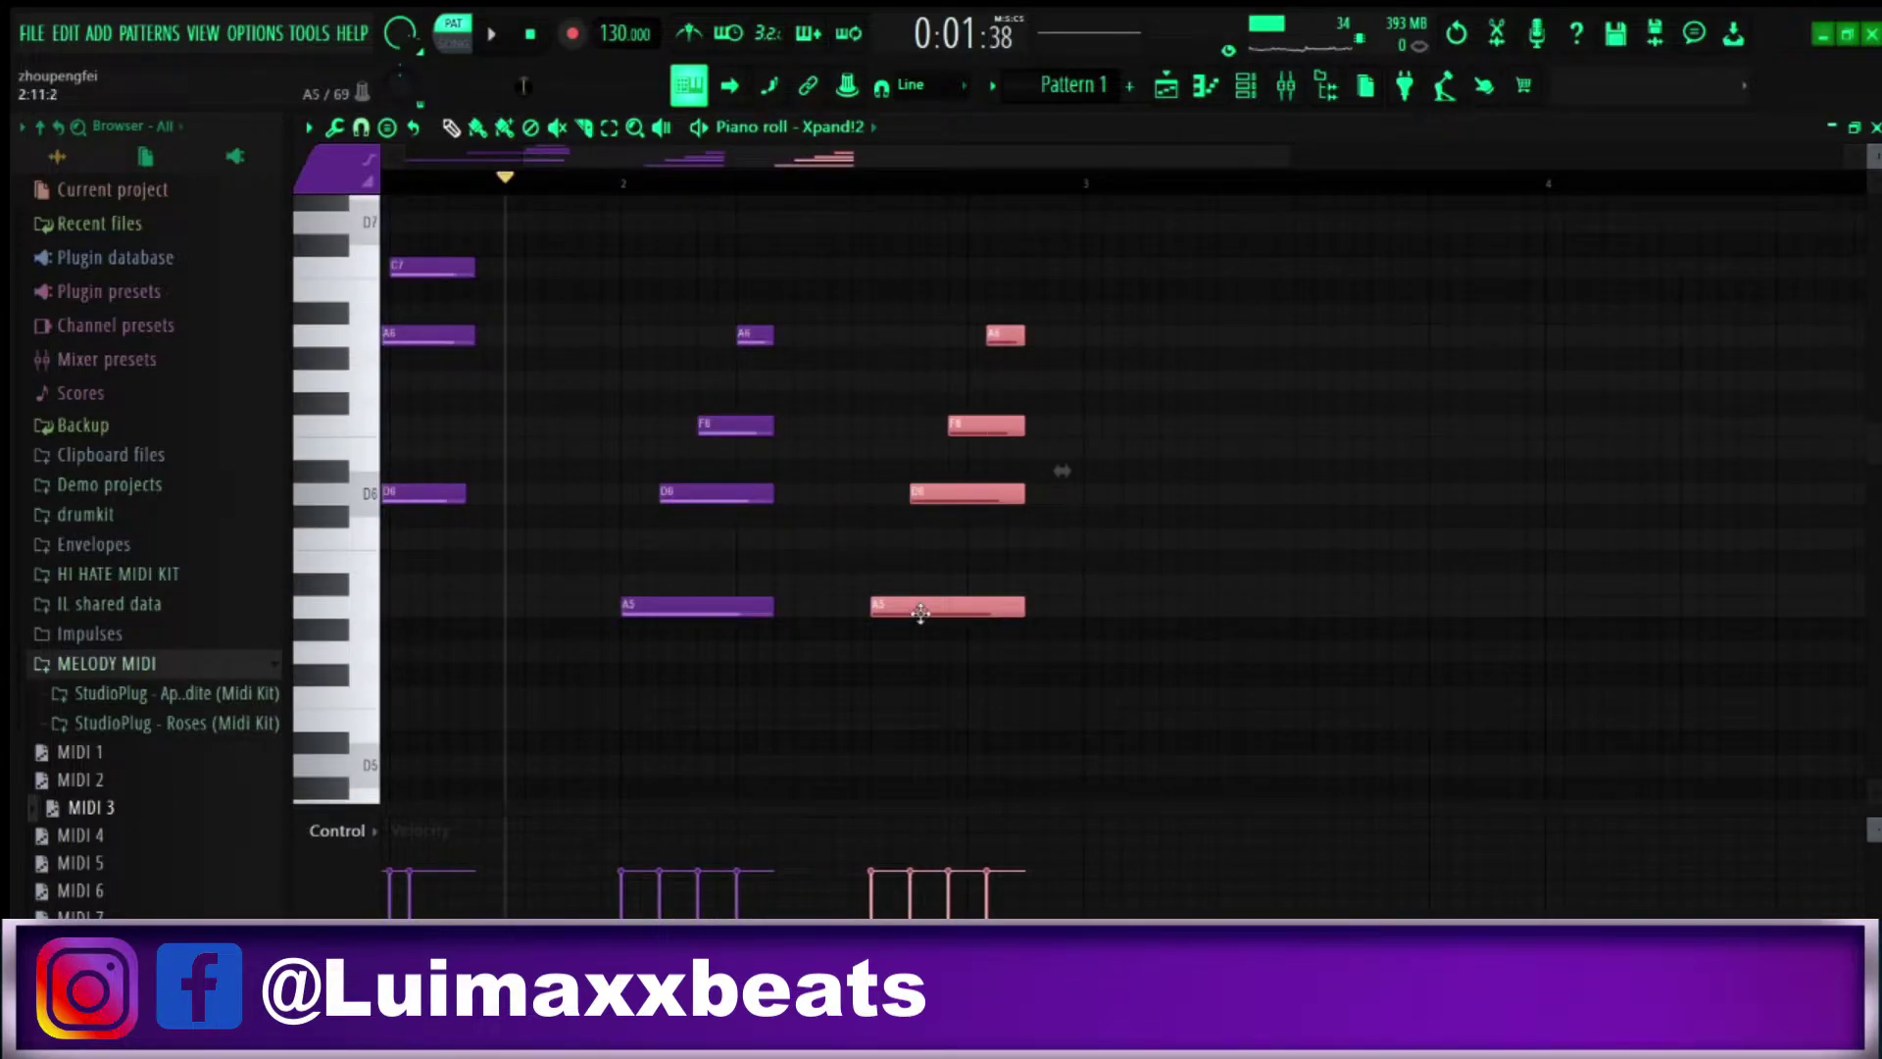
key("space")
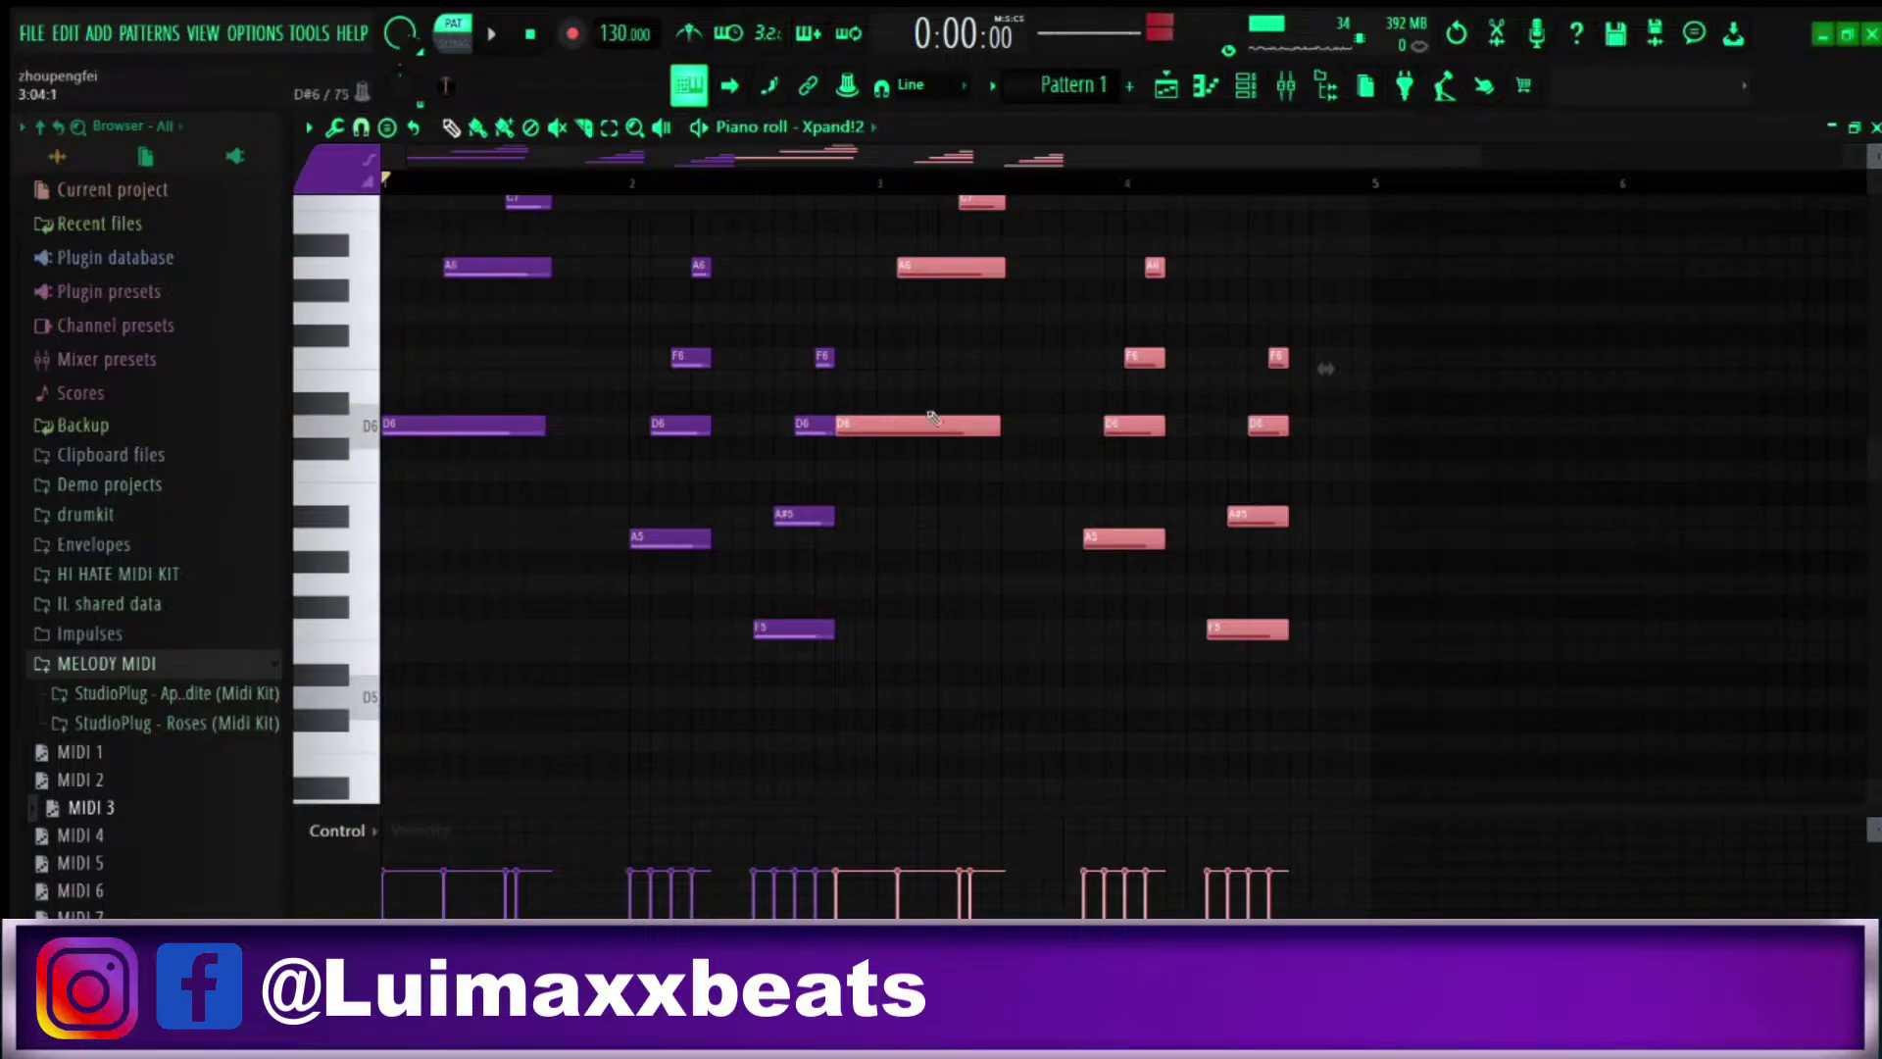
Align the duplicated two-bar phrase with the start of bar 3 and play back the melody
left_click_drag(893, 431, 935, 438)
scroll(887, 189, "up", 4)
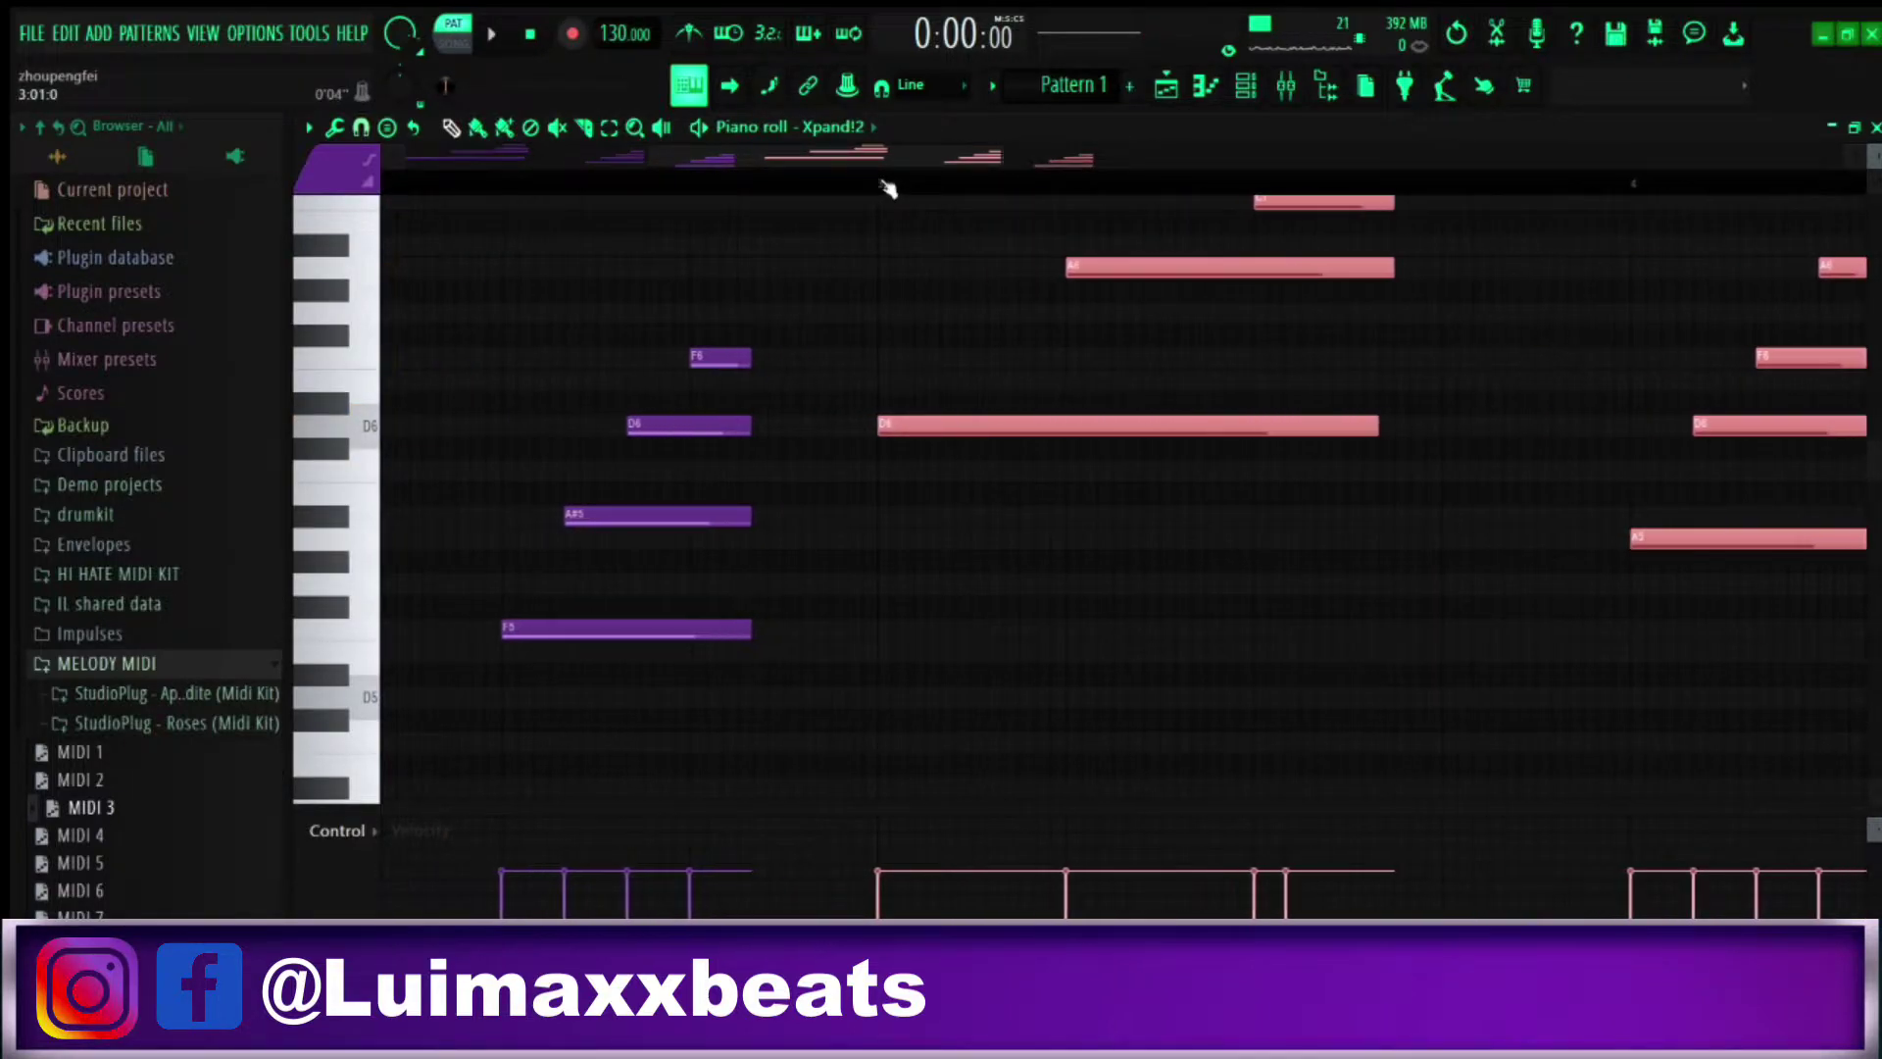
scroll(887, 189, "down", 6)
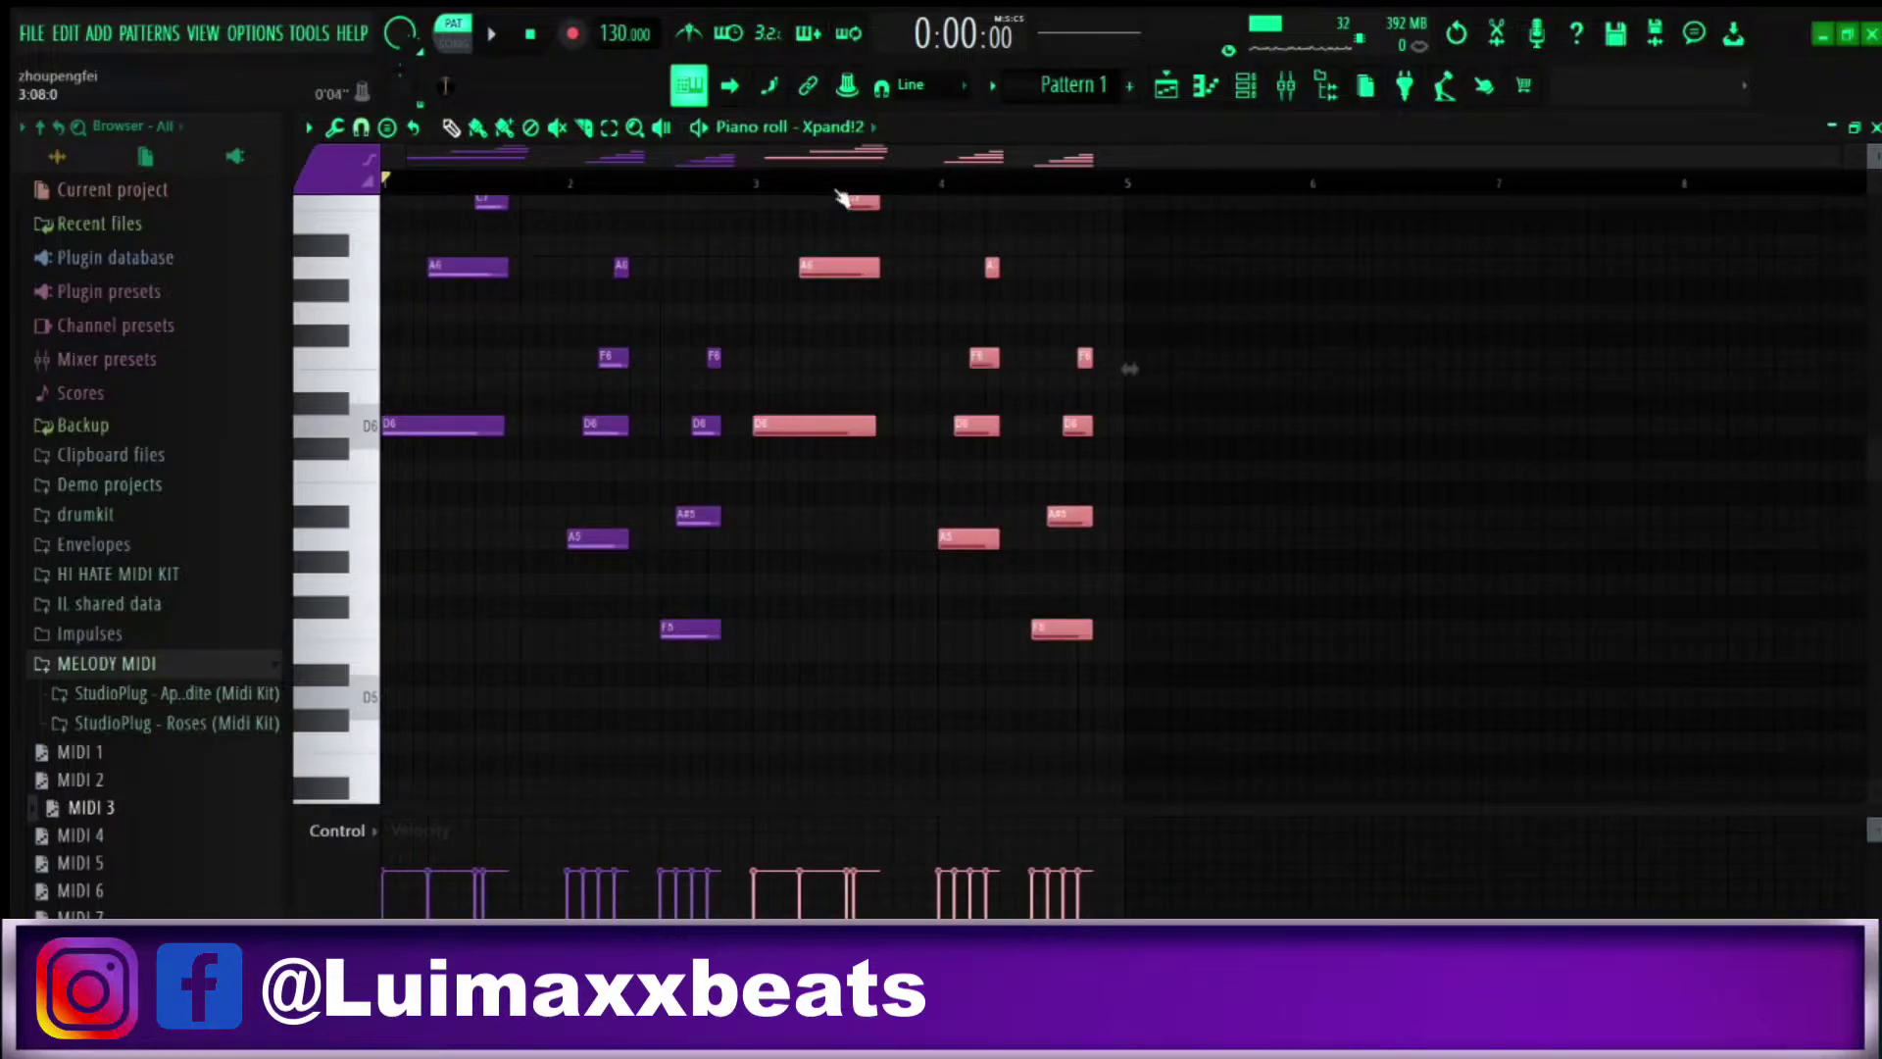
left_click(836, 186)
key("space")
scroll(908, 487, "up", 3)
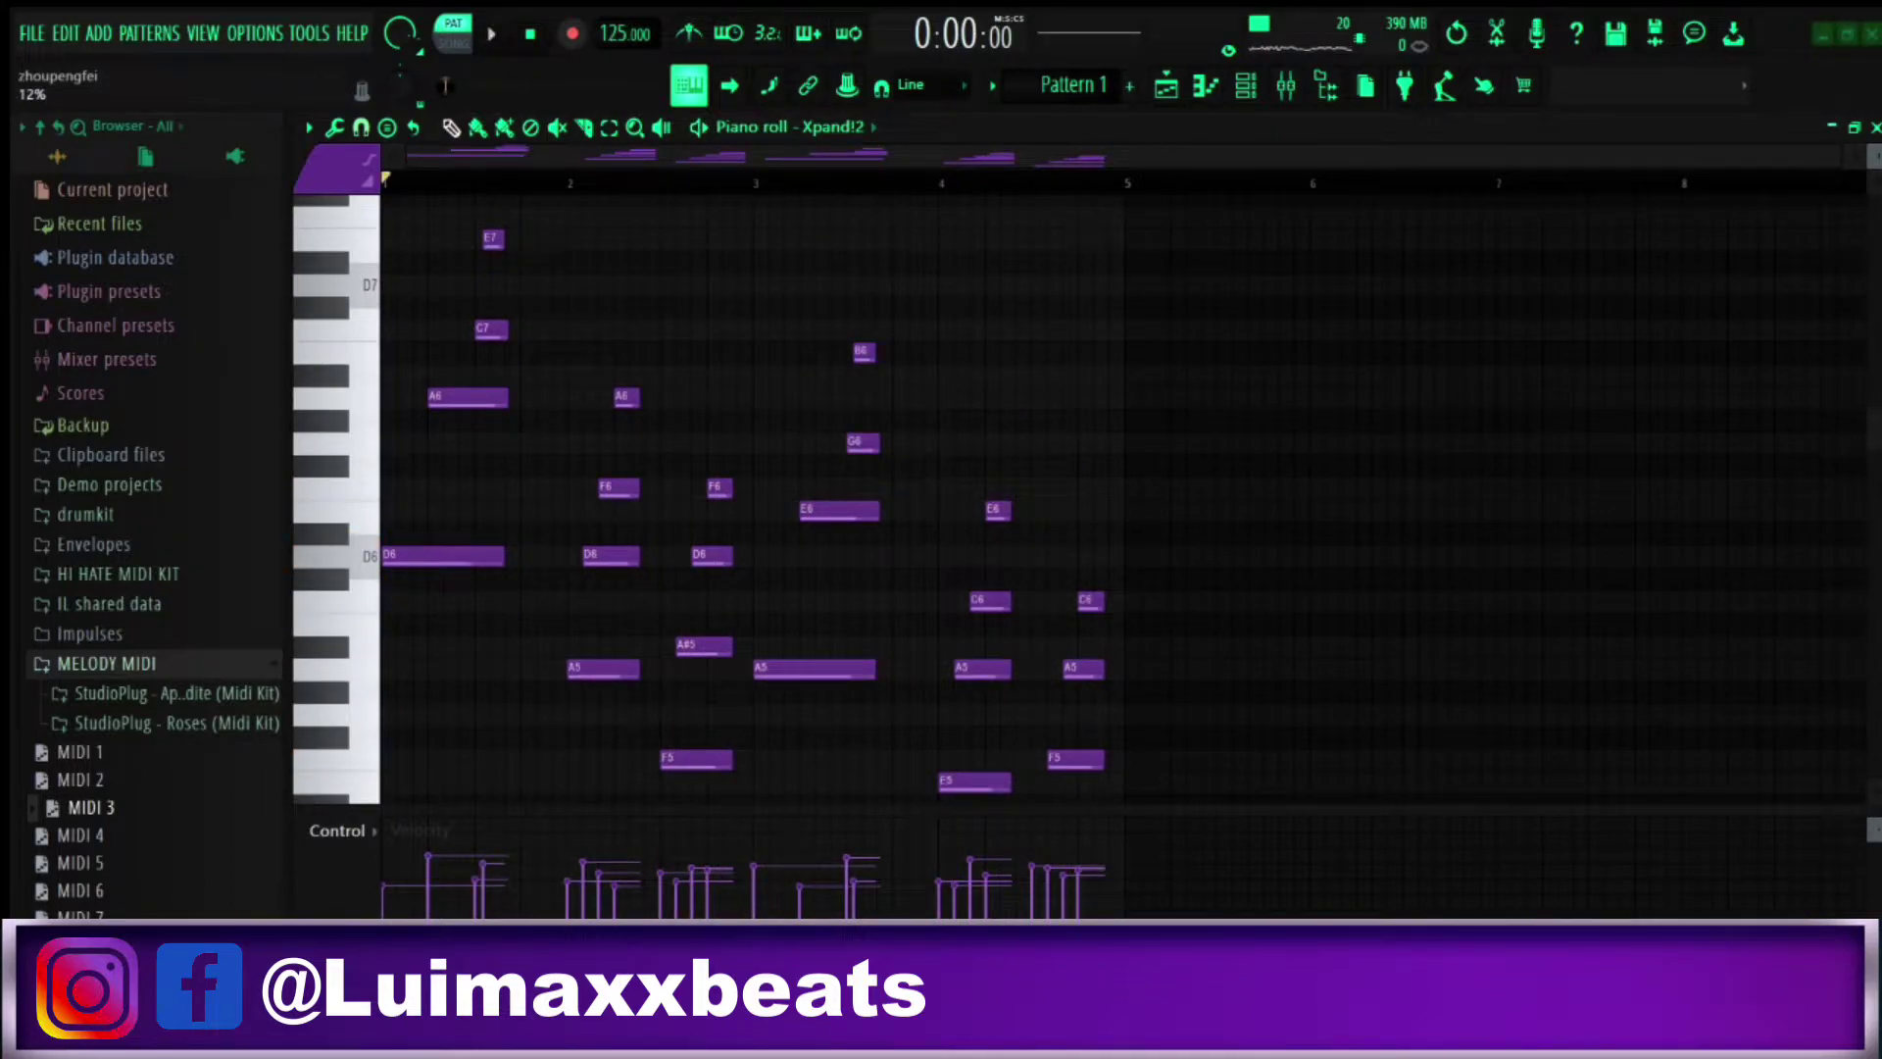
key("space")
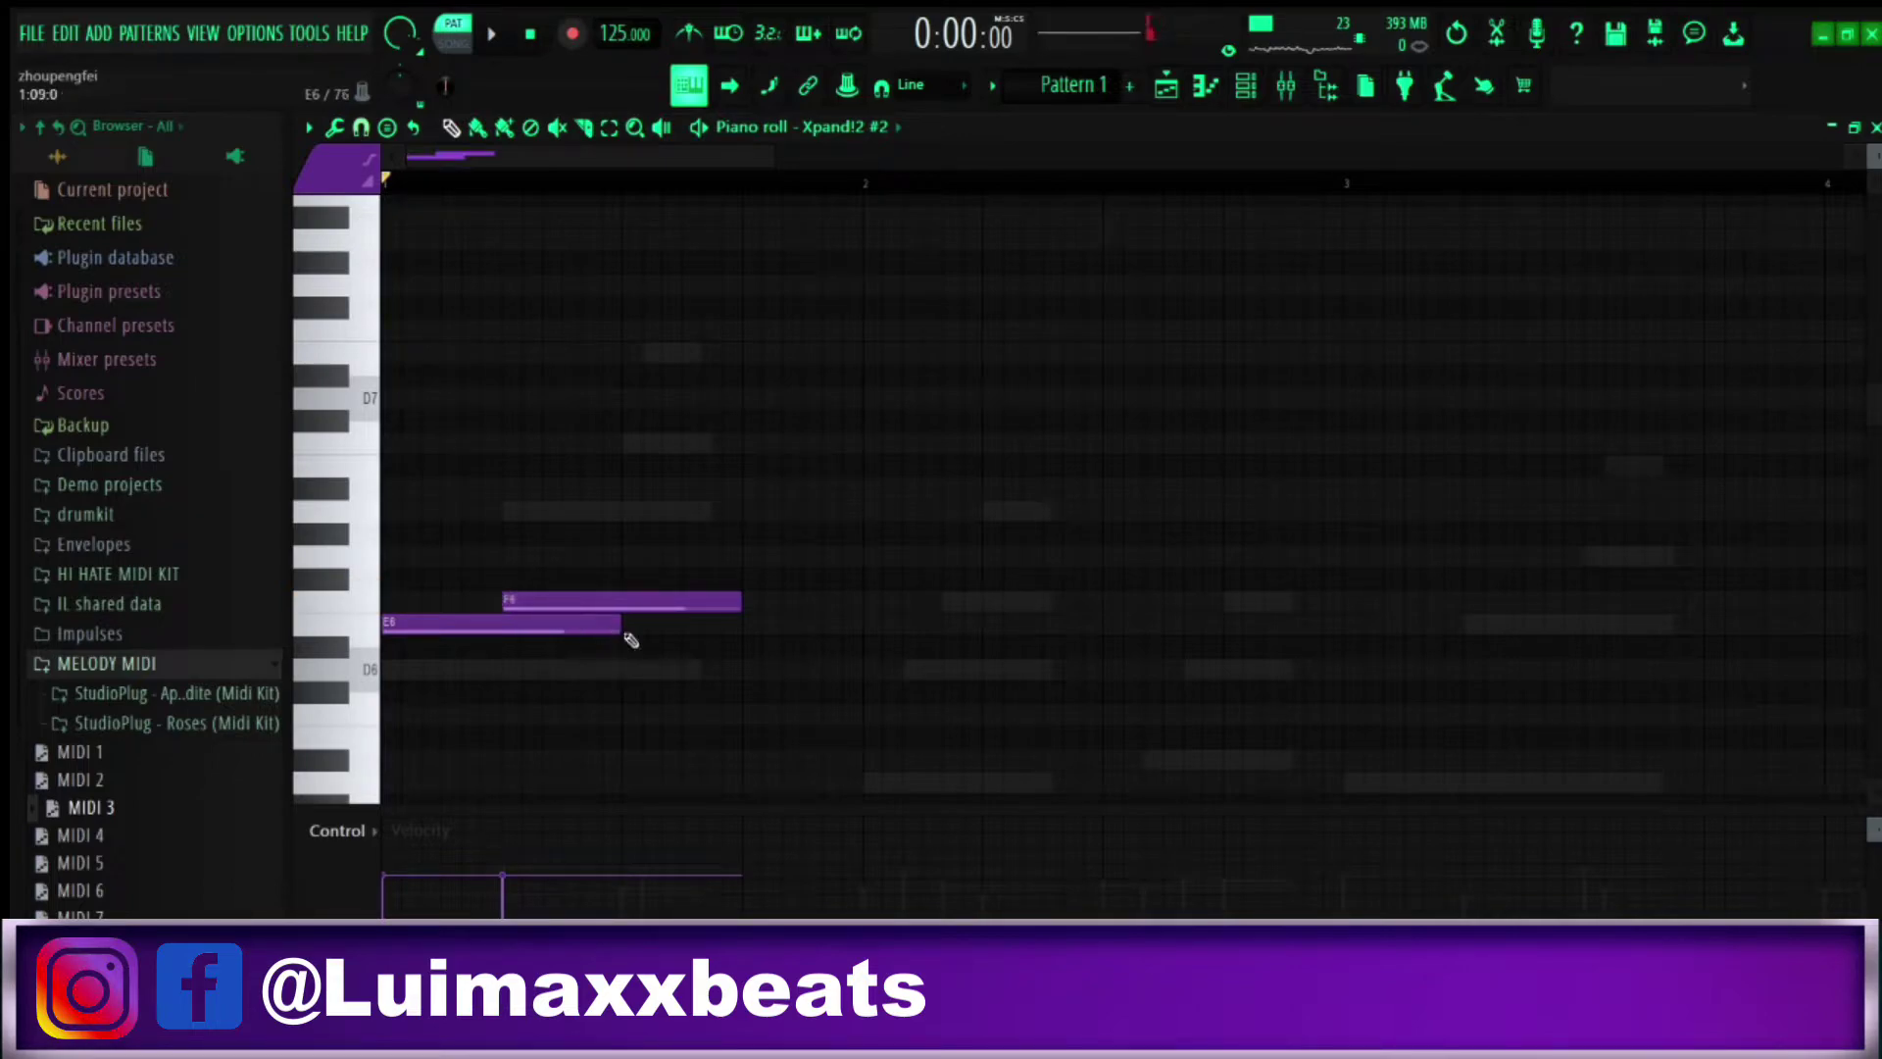
Try a second eight-step E6 note directly after the first one in the Xpand!2 #2 melody
left_click(627, 625)
key("space")
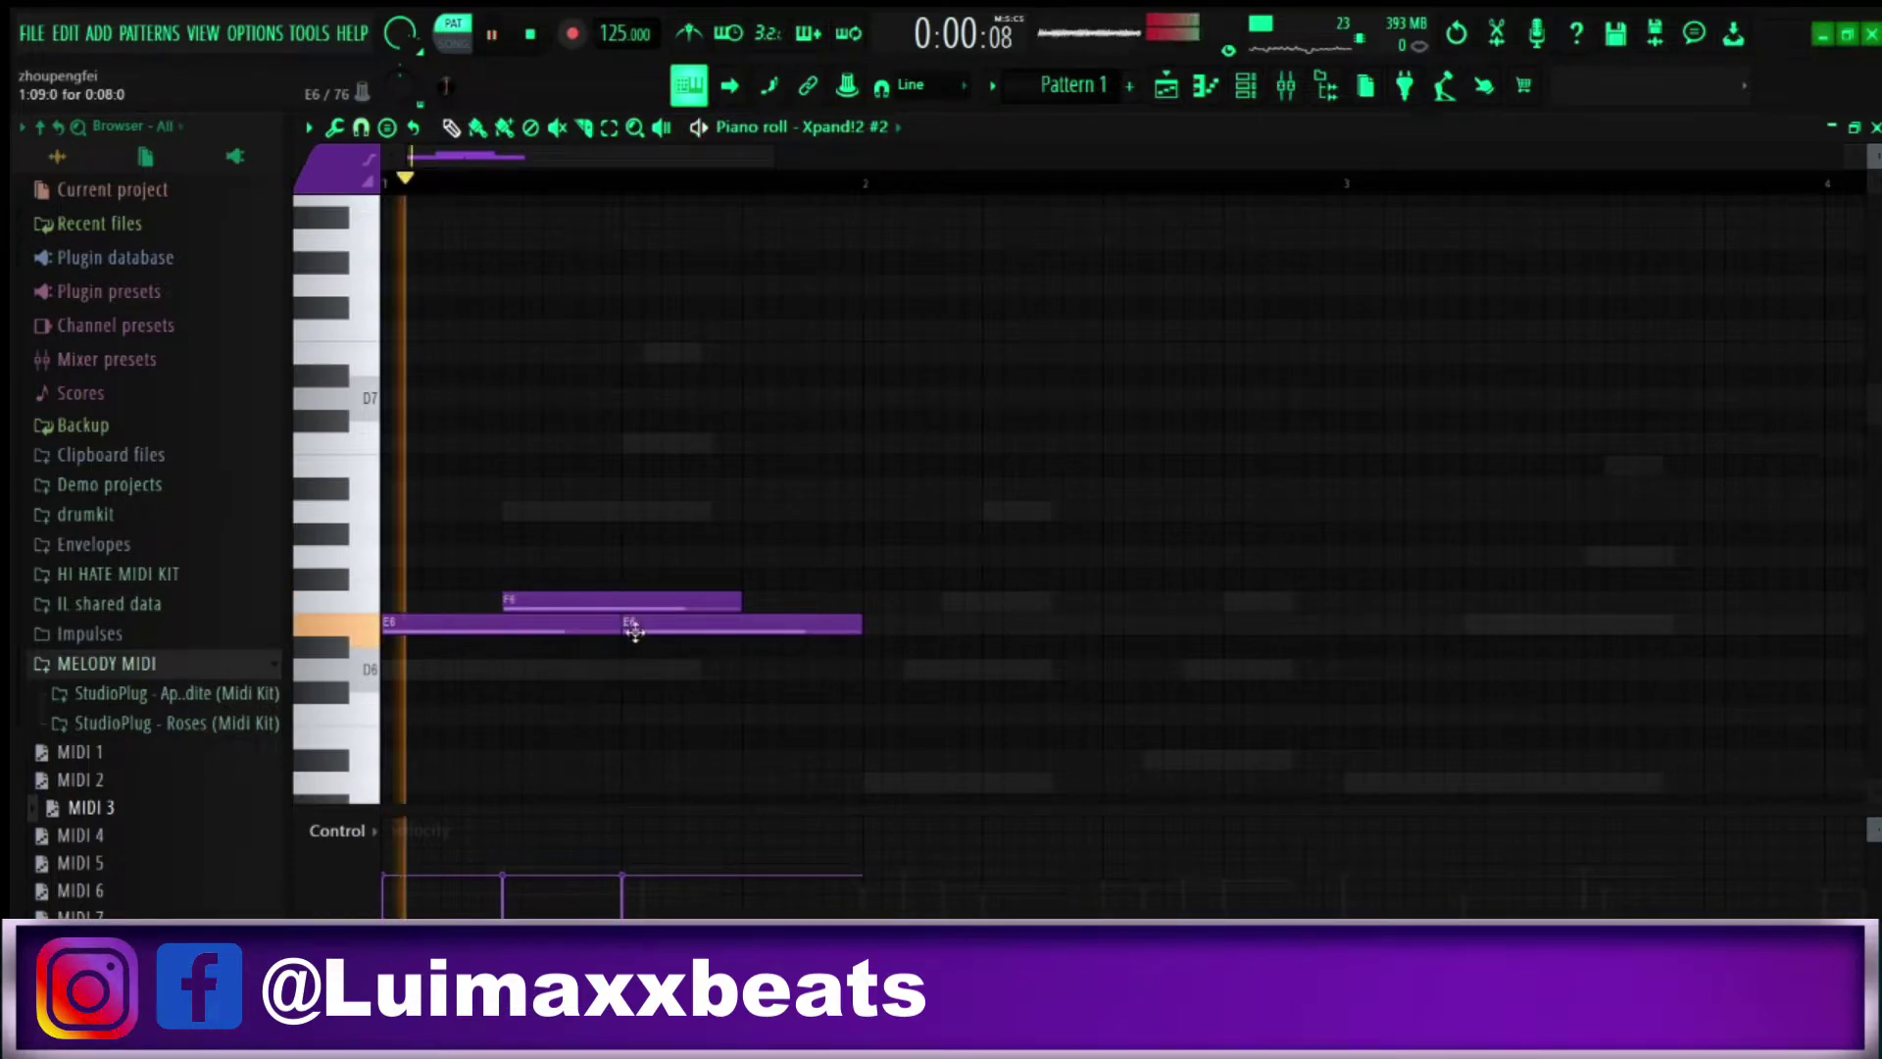
key("space")
right_click(650, 623)
key("space")
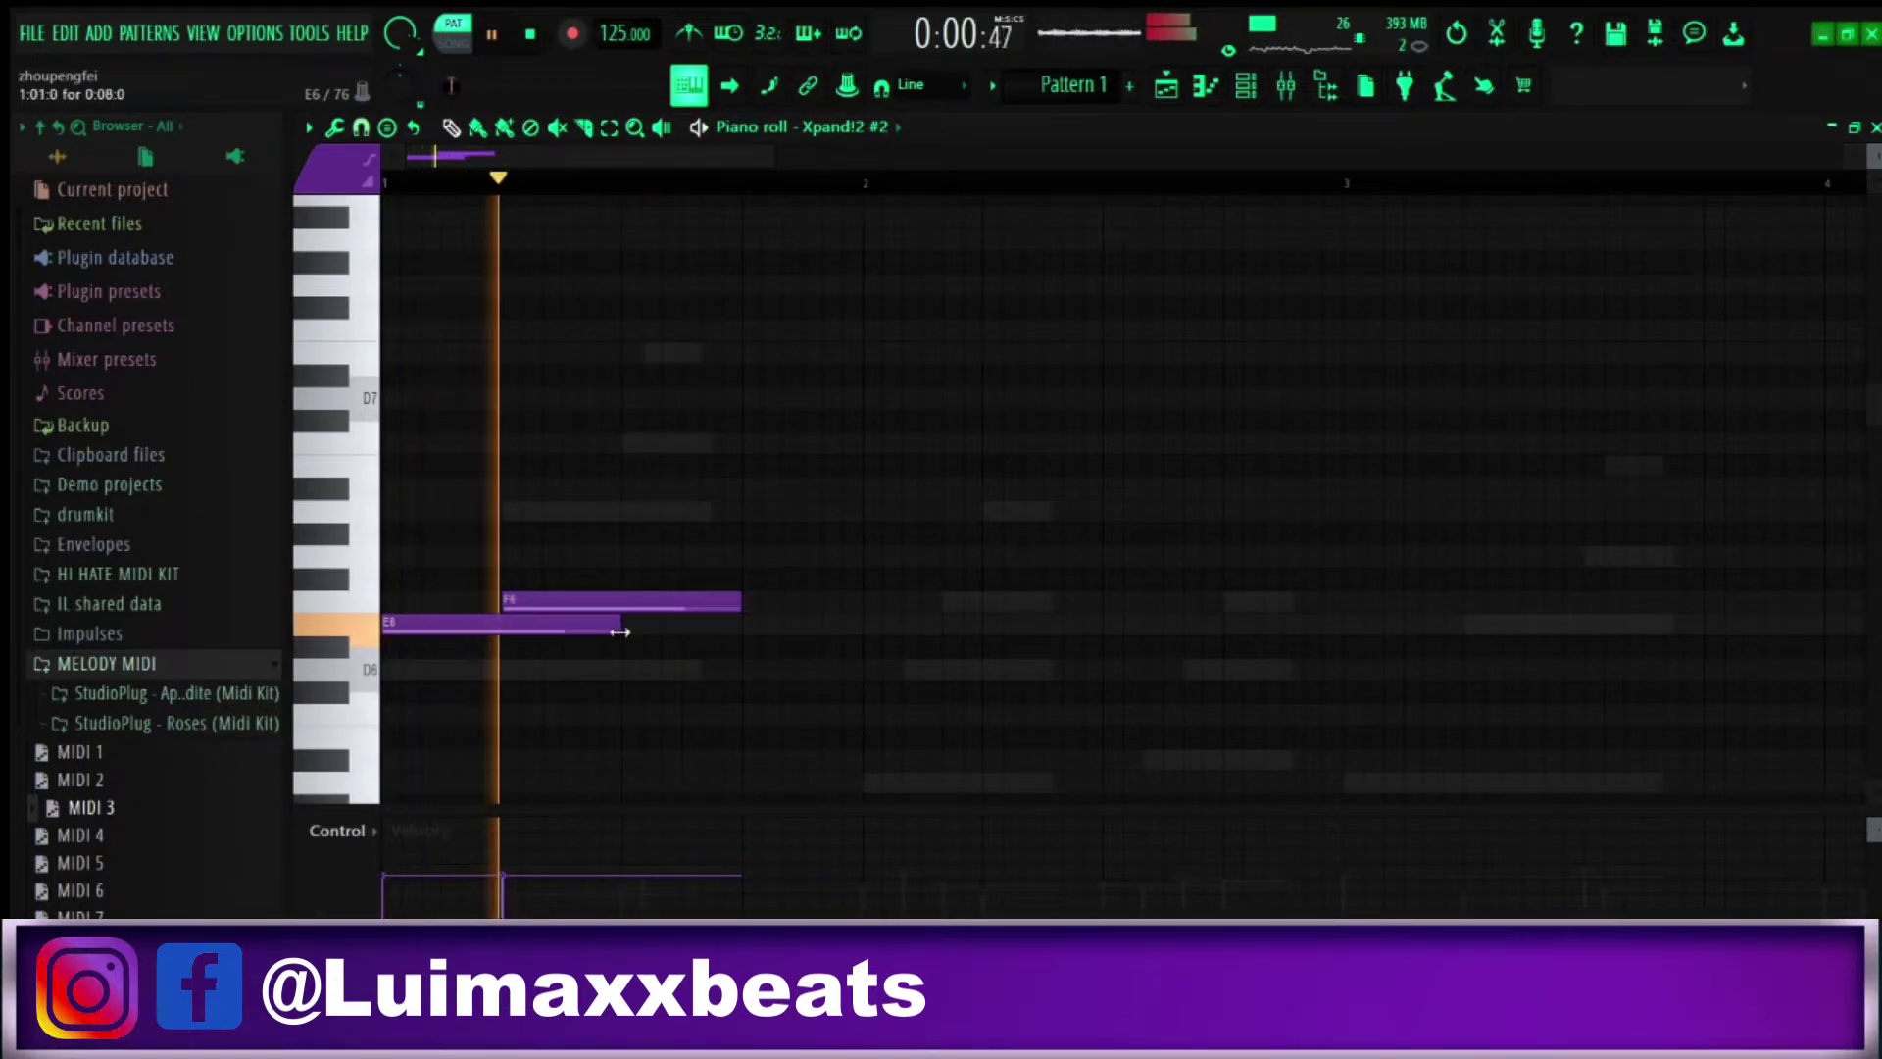
Shorten the opening E6 note and the F6 note after it to four steps each
left_click_drag(623, 625, 554, 613)
key("space")
key("space")
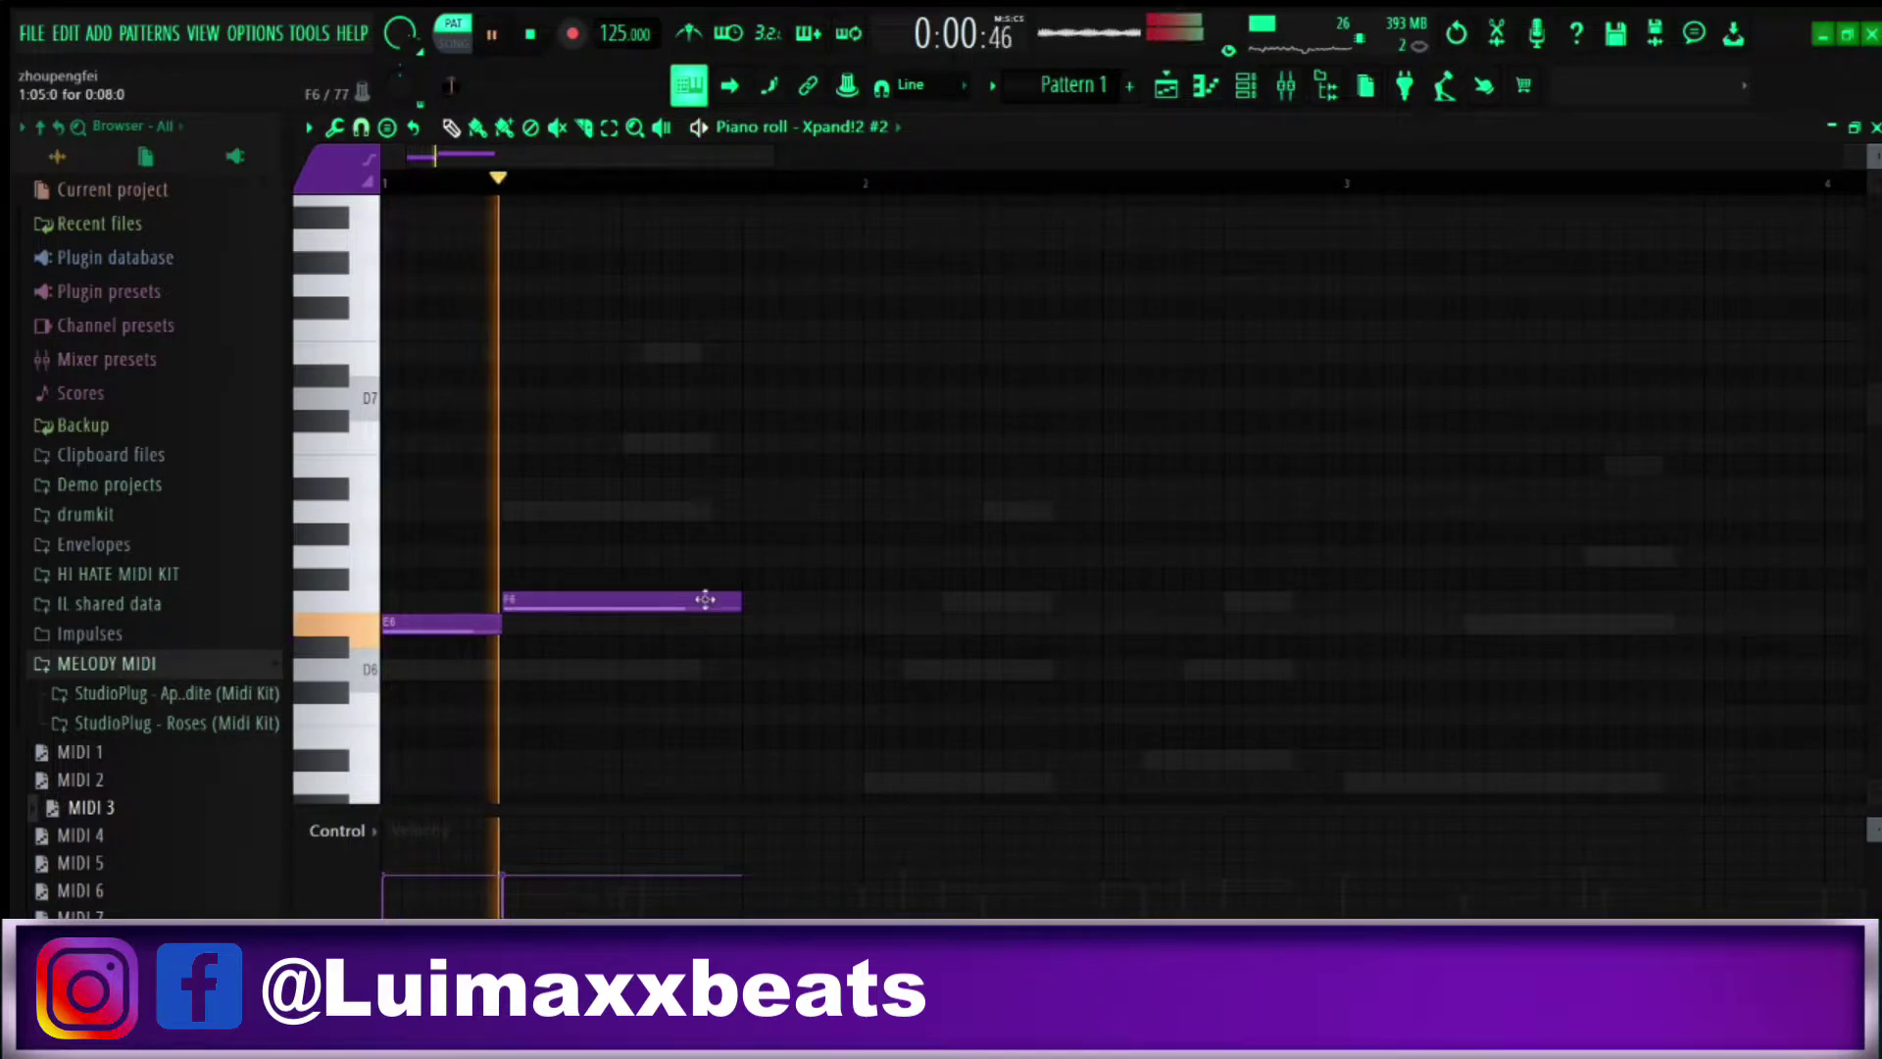
key("space")
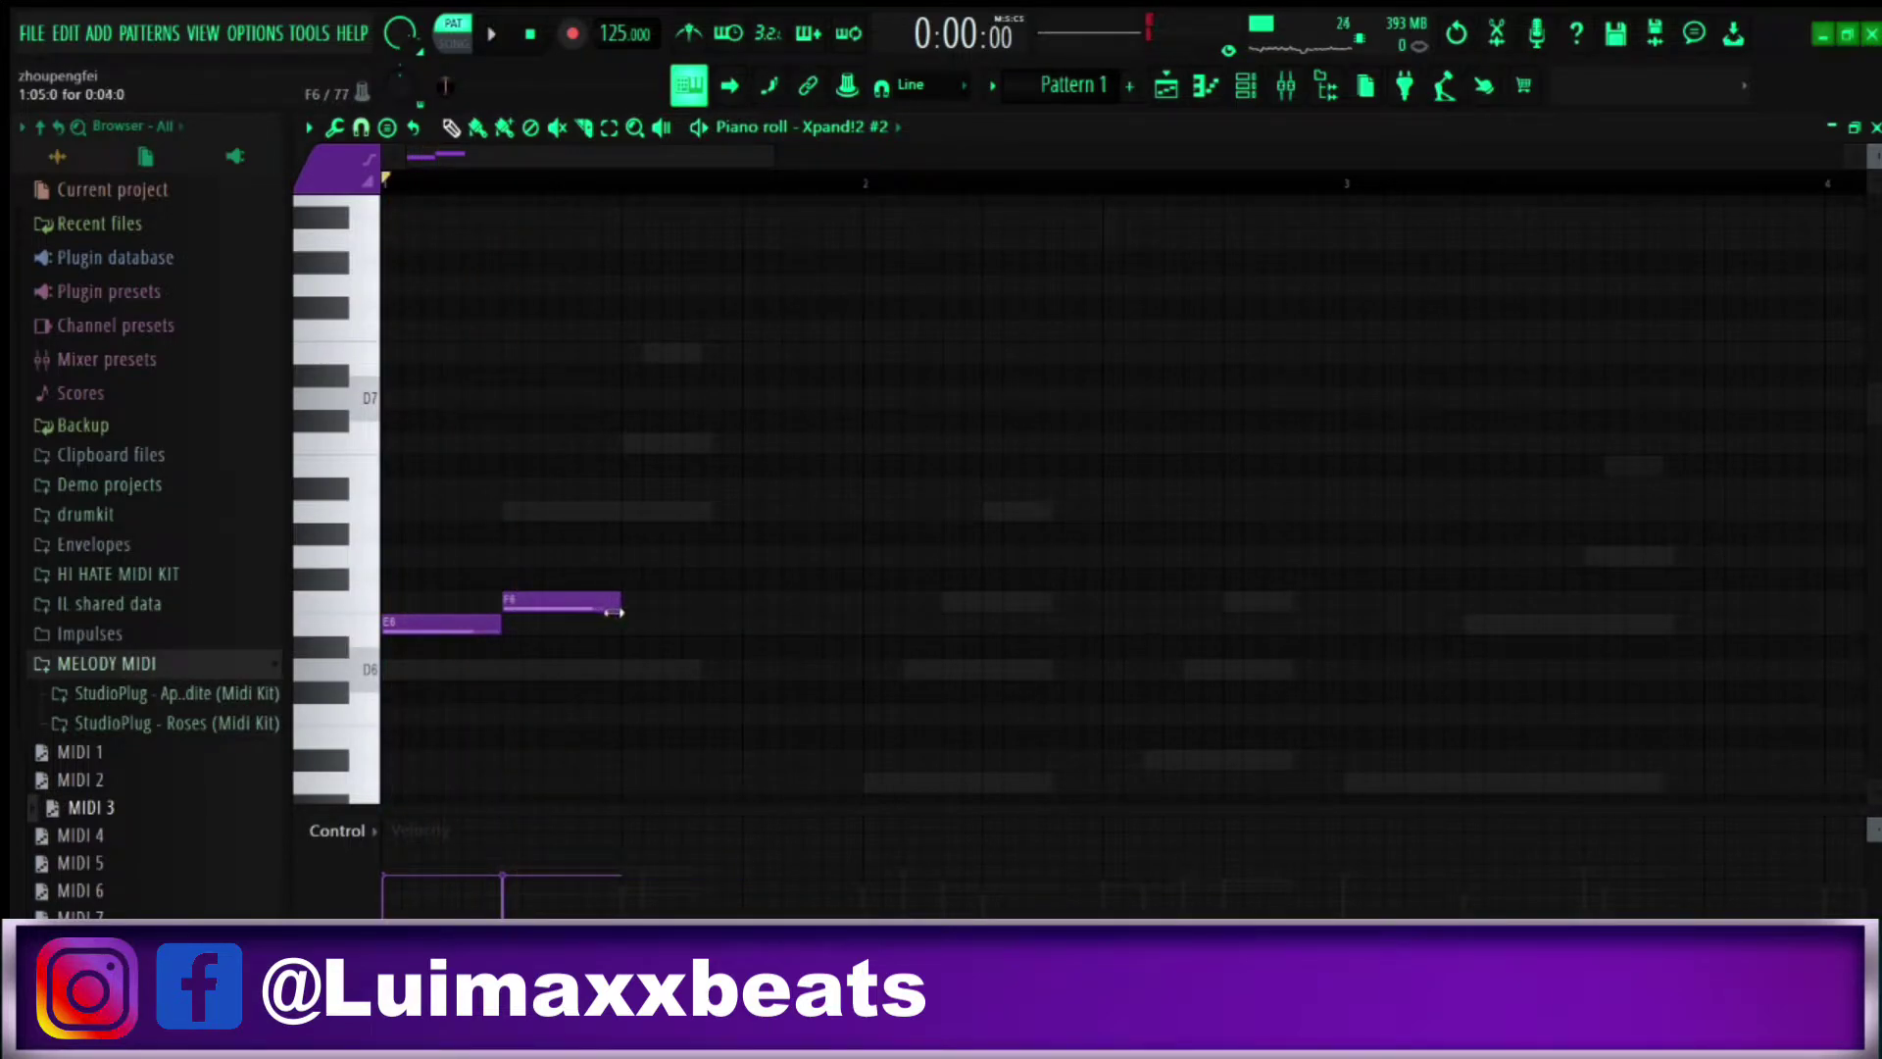
Try a four-step E6 note directly after the F6 note, then remove it
key("space")
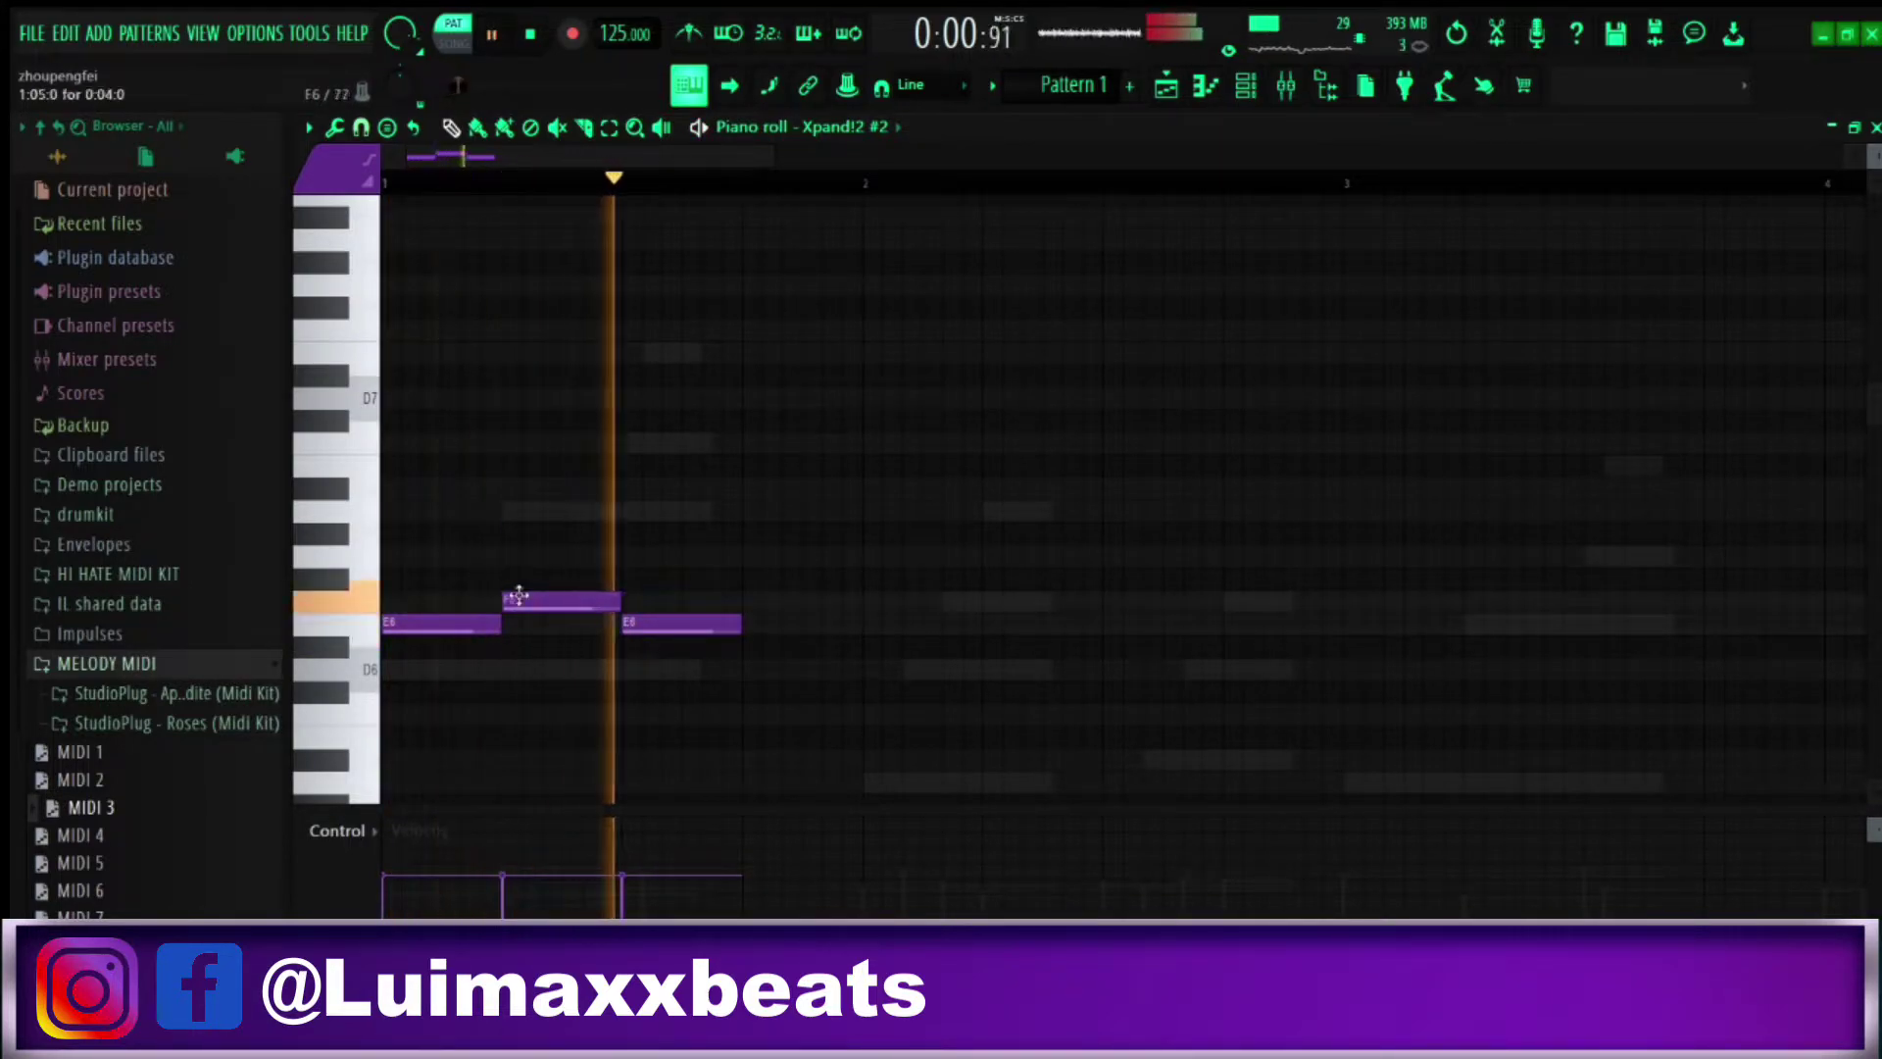
key("space")
right_click(633, 625)
key("space")
Shorten the F6 note to two steps, add a two-step E6 note right after it, and play the phrase
left_click_drag(618, 600, 562, 610)
key("space")
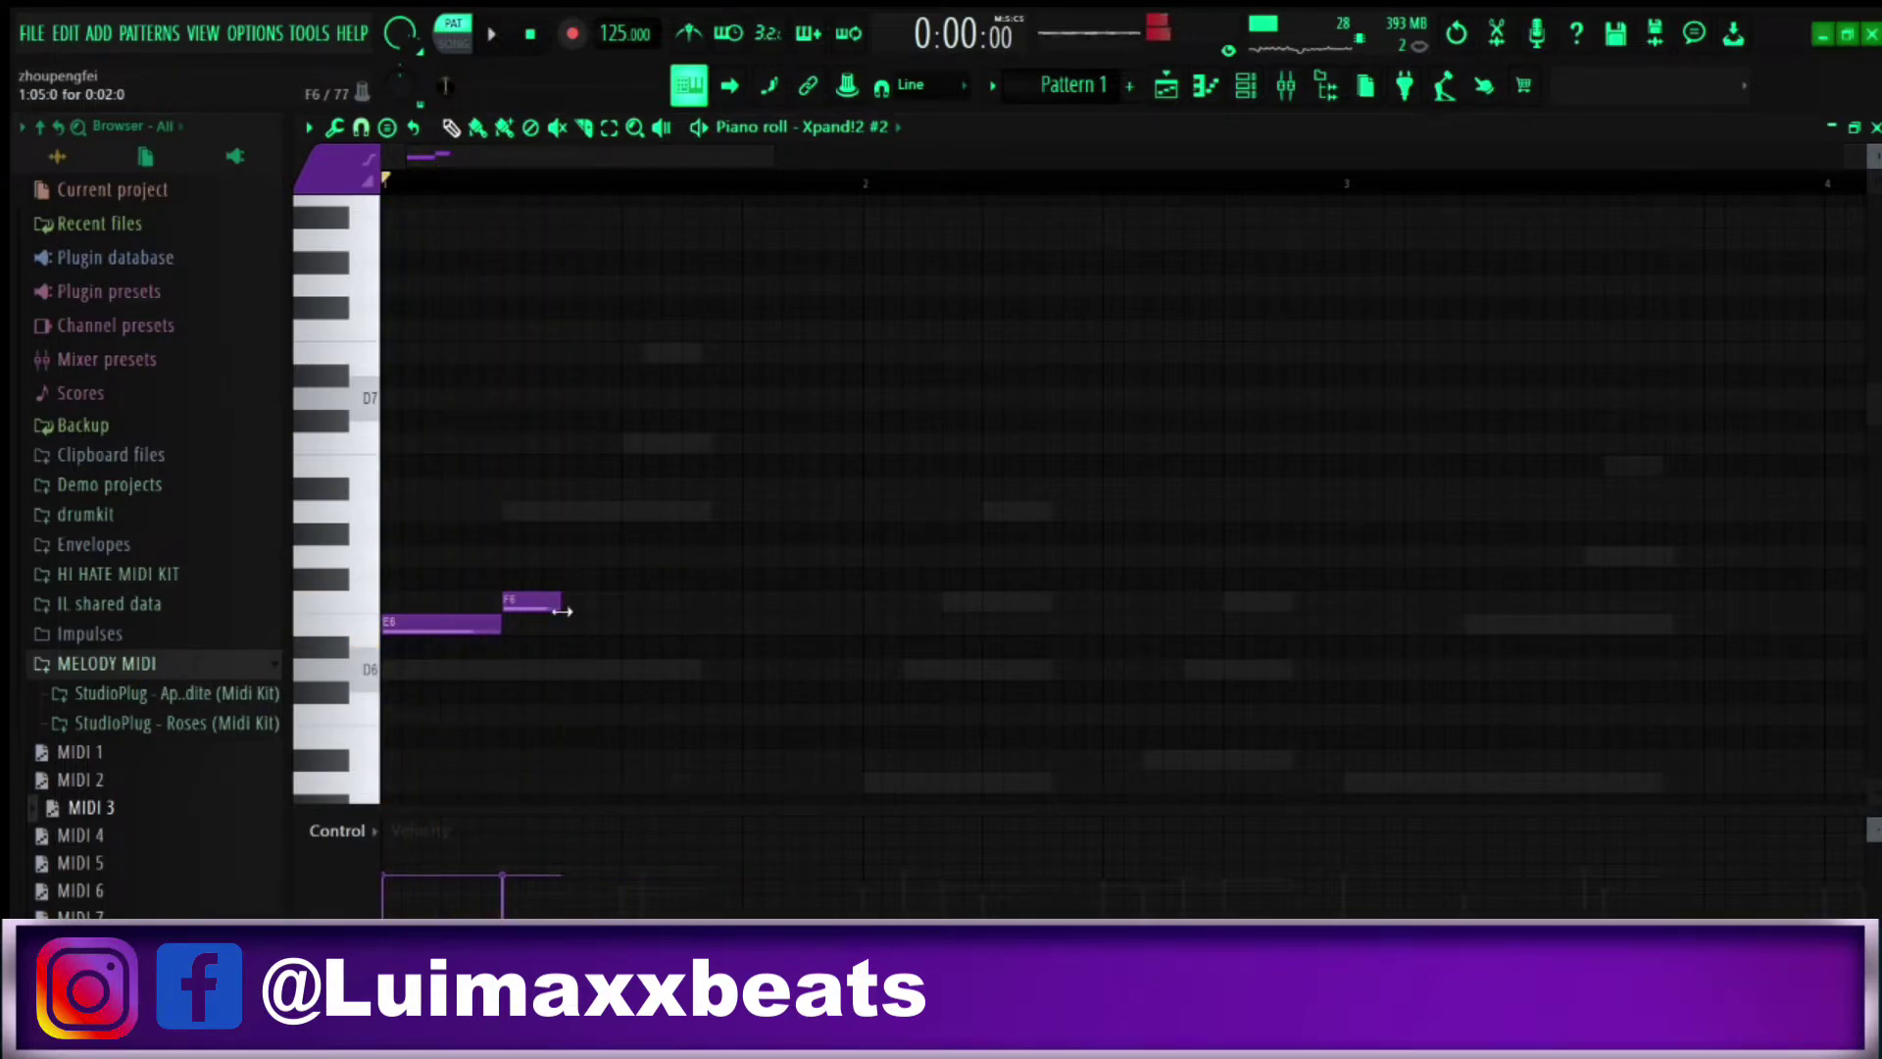
key("space")
left_click(568, 626)
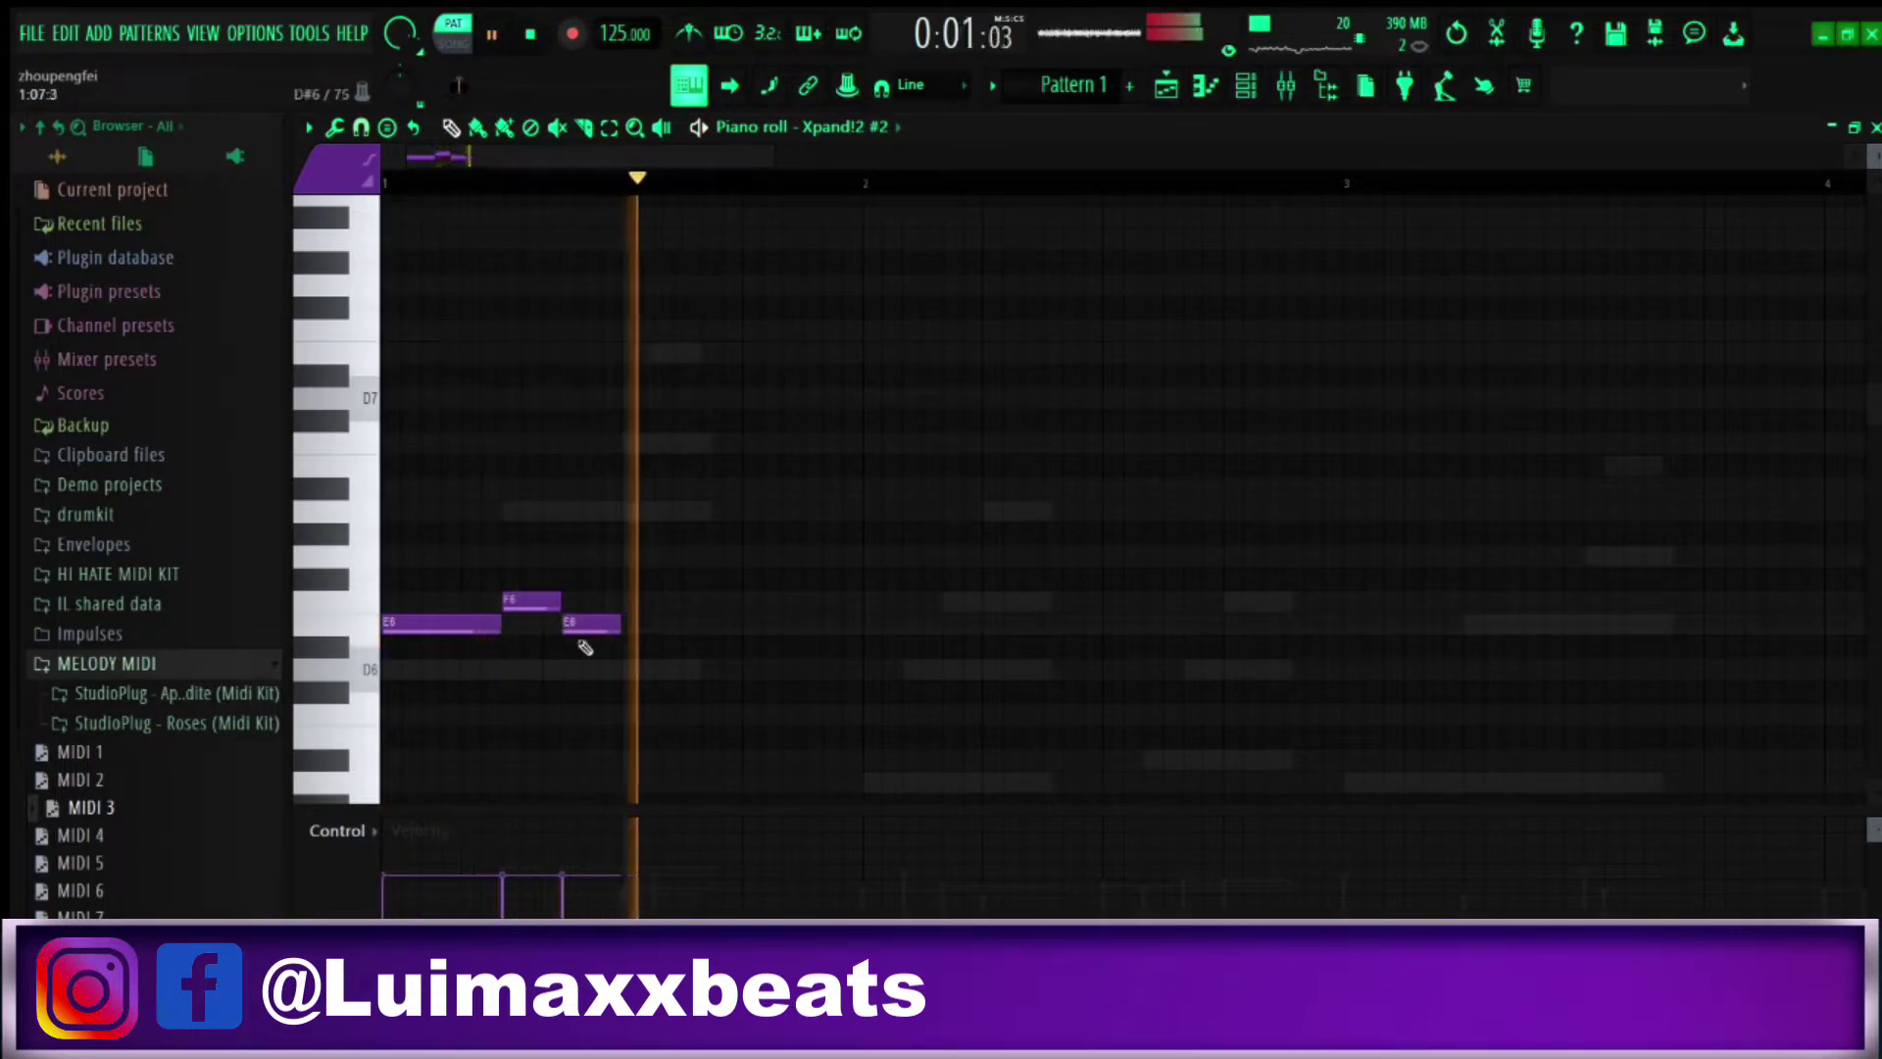
key("space")
key("space")
Add an A6 note on the third beat of bar 1 and lengthen the second E6 note to four steps
scroll(647, 510, "down", 3)
key("space")
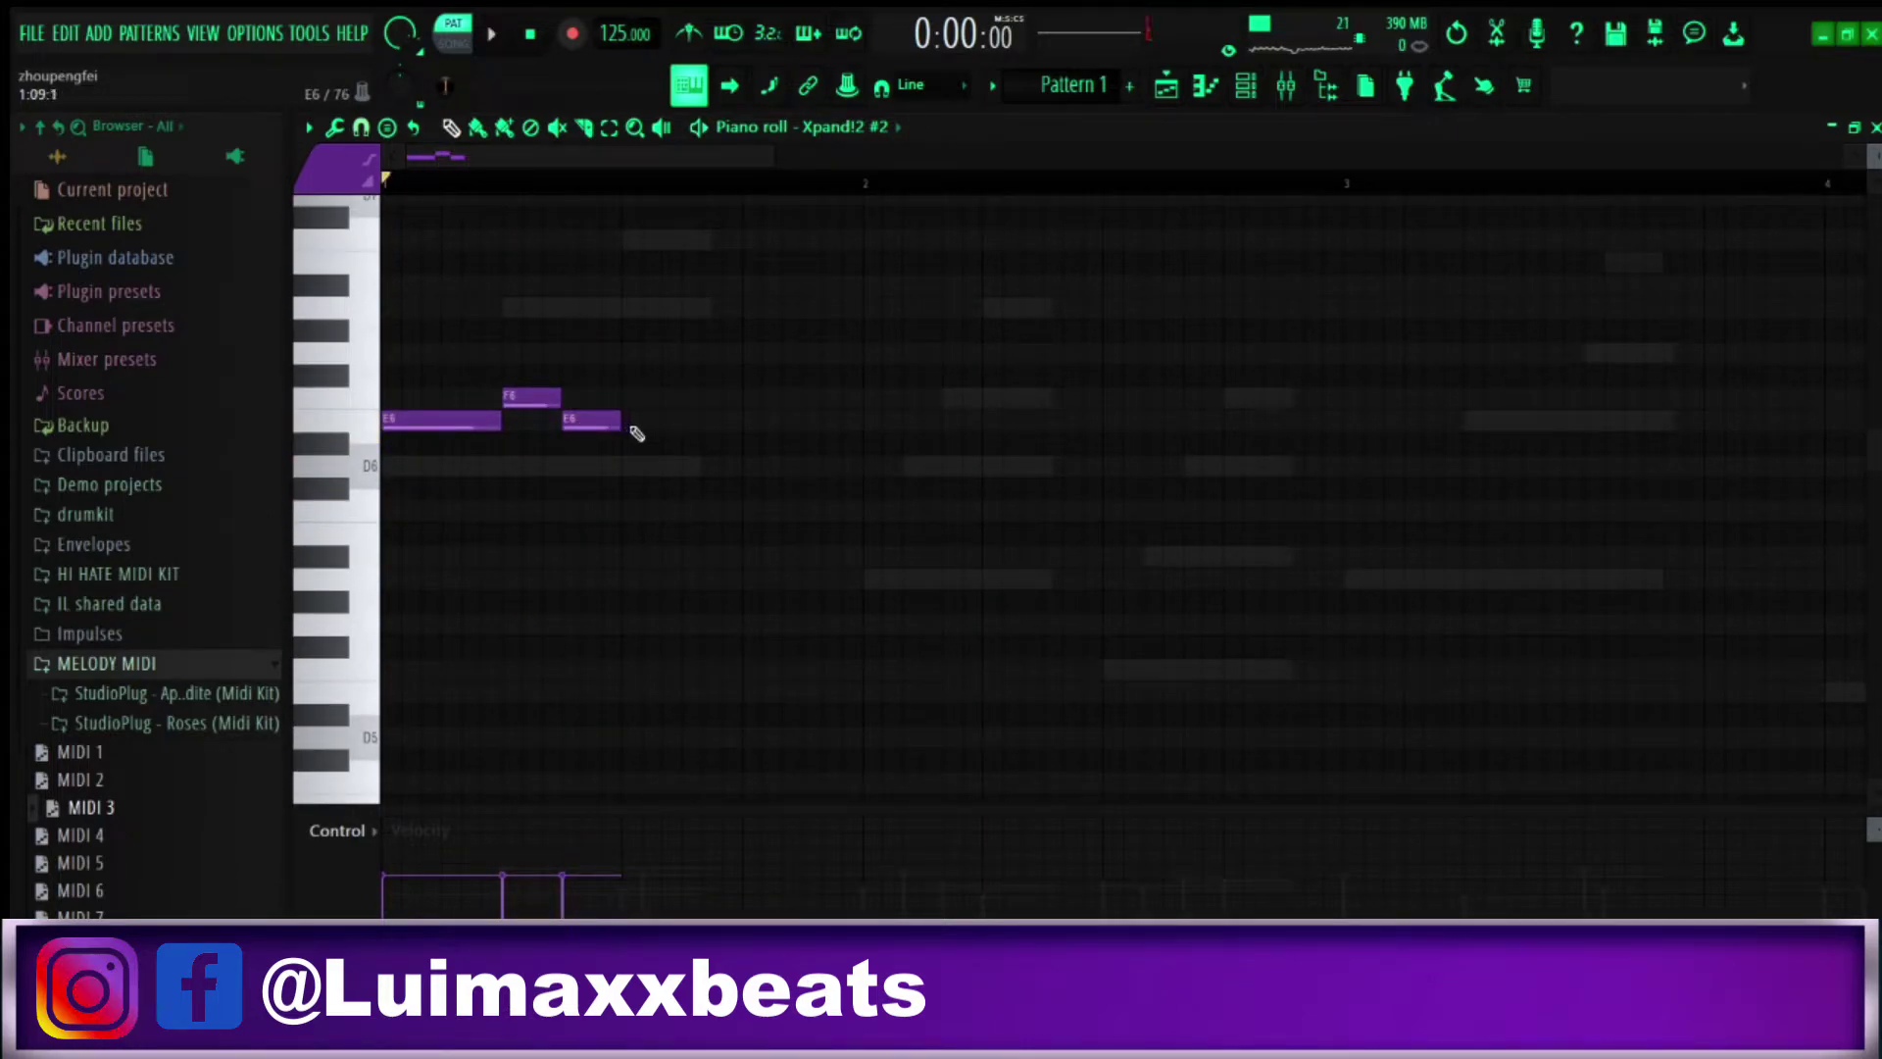
key("space")
key("space")
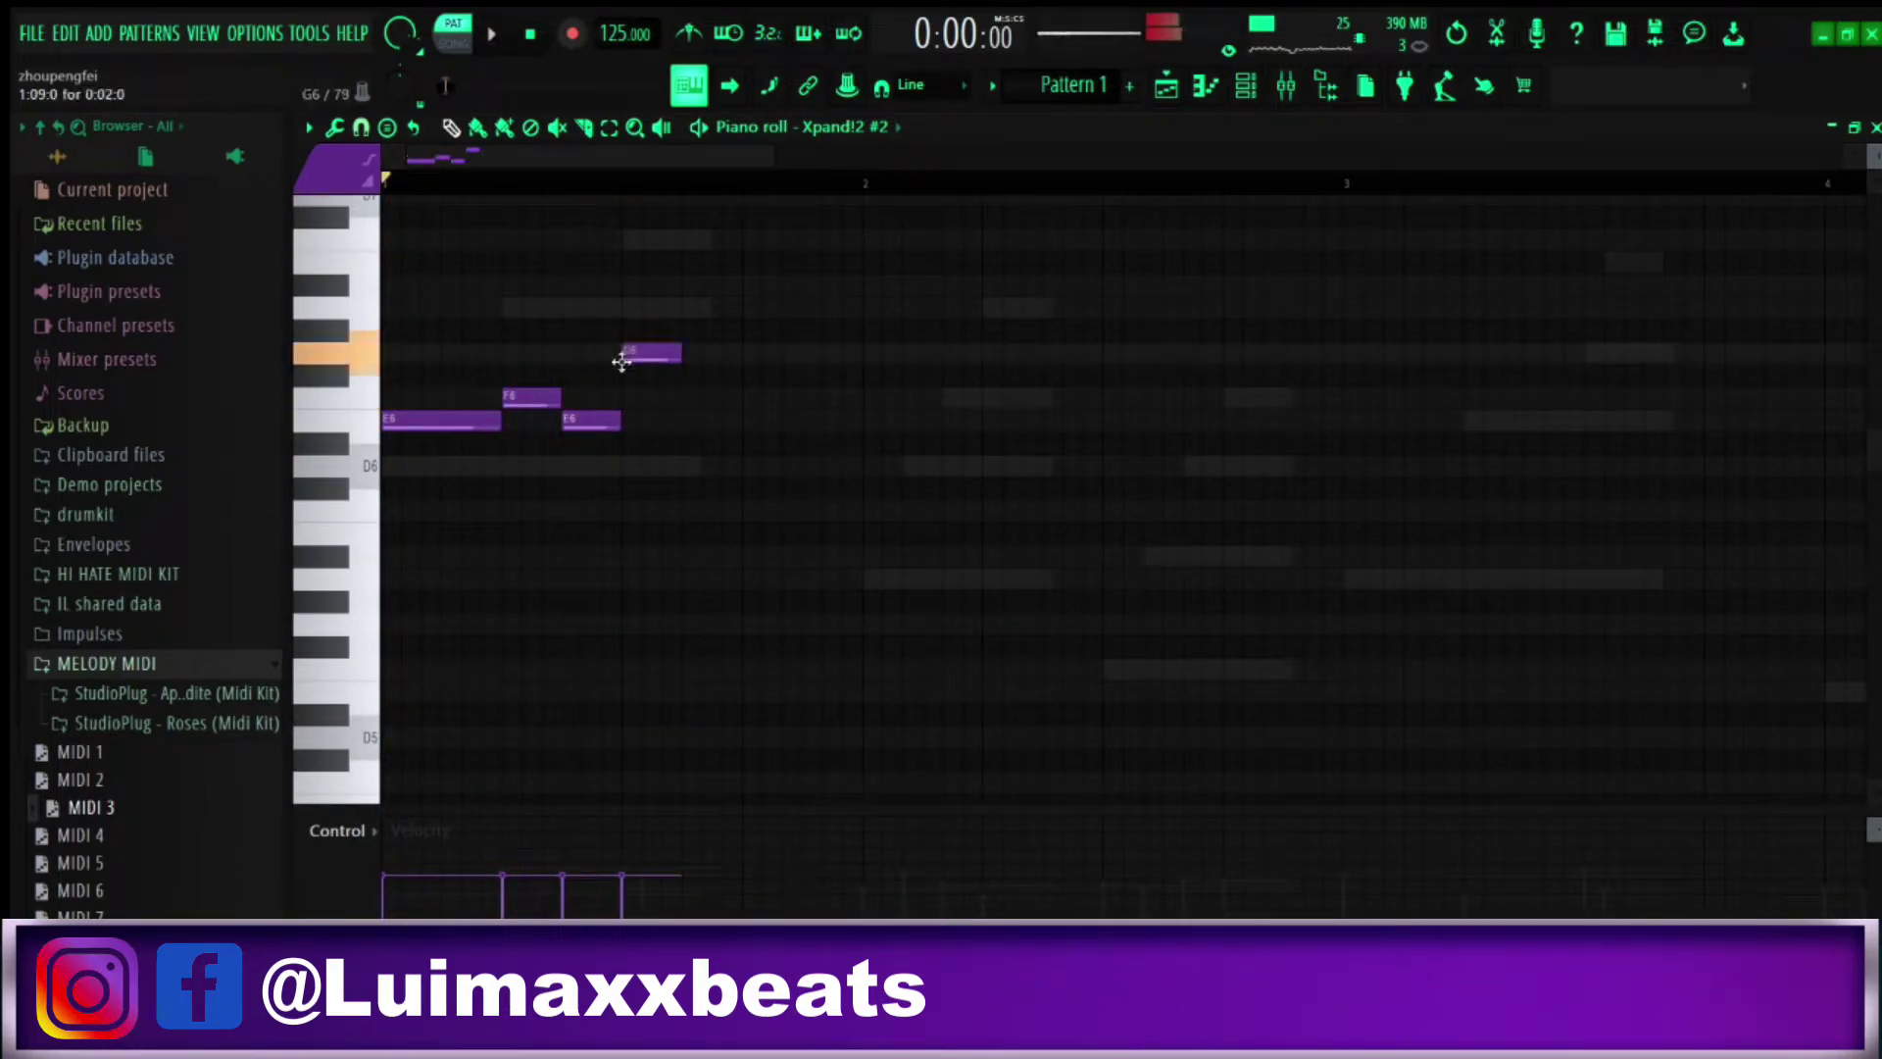
left_click_drag(619, 346, 611, 307)
key("space")
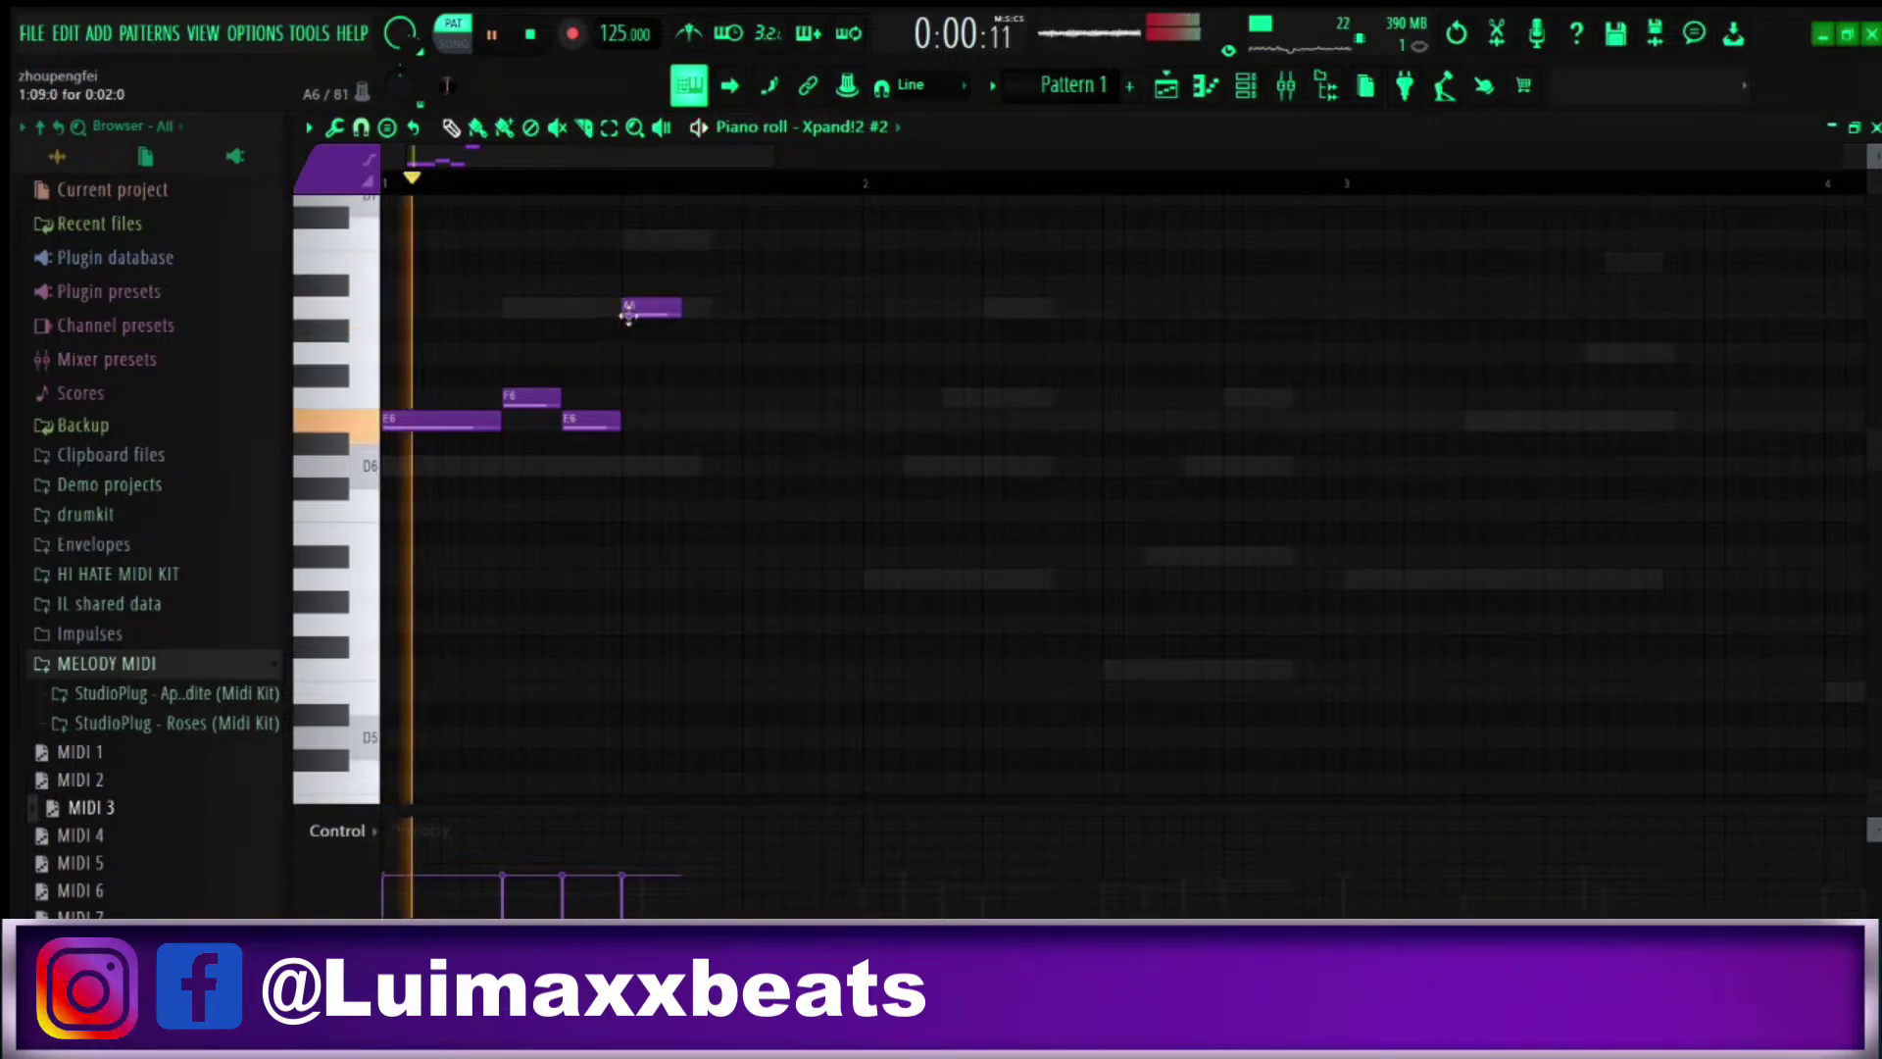
left_click_drag(620, 420, 681, 420)
key("space")
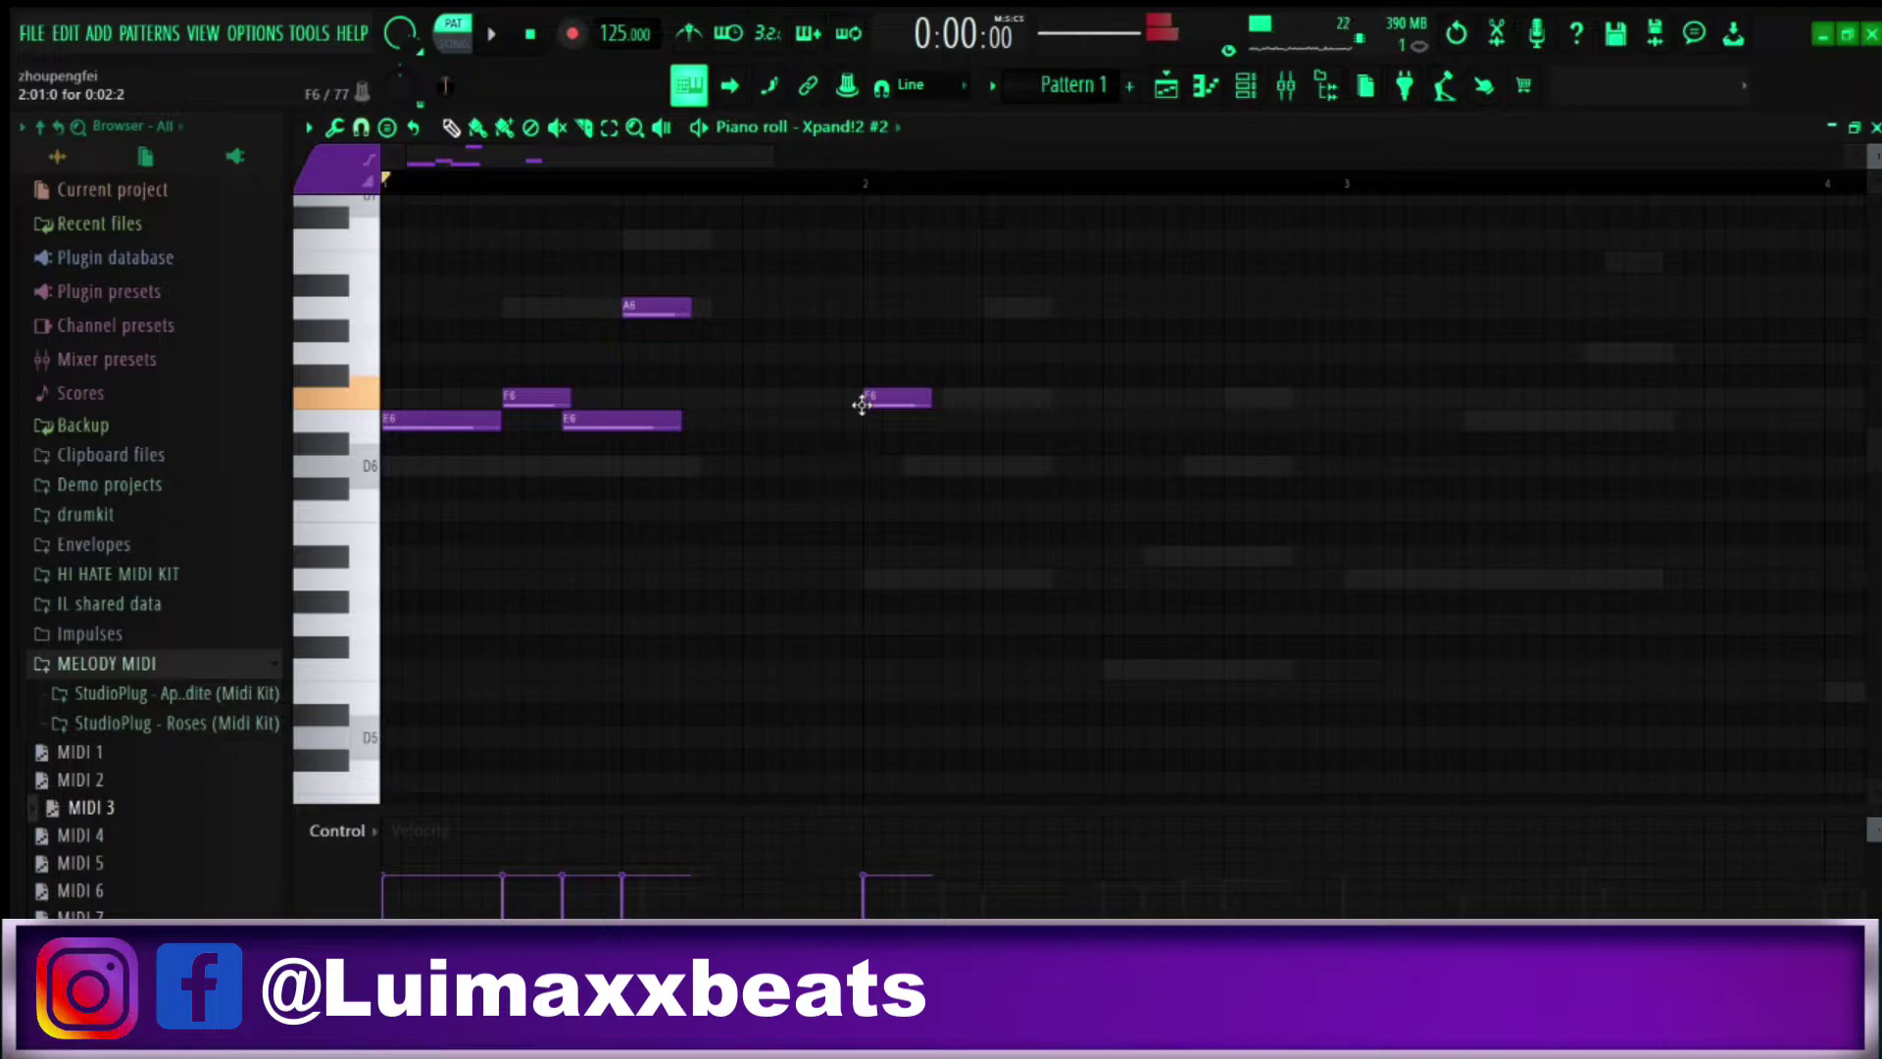
Lower the note at the start of bar 2 to E6 and try an F6 note after it
left_click_drag(862, 405, 866, 484)
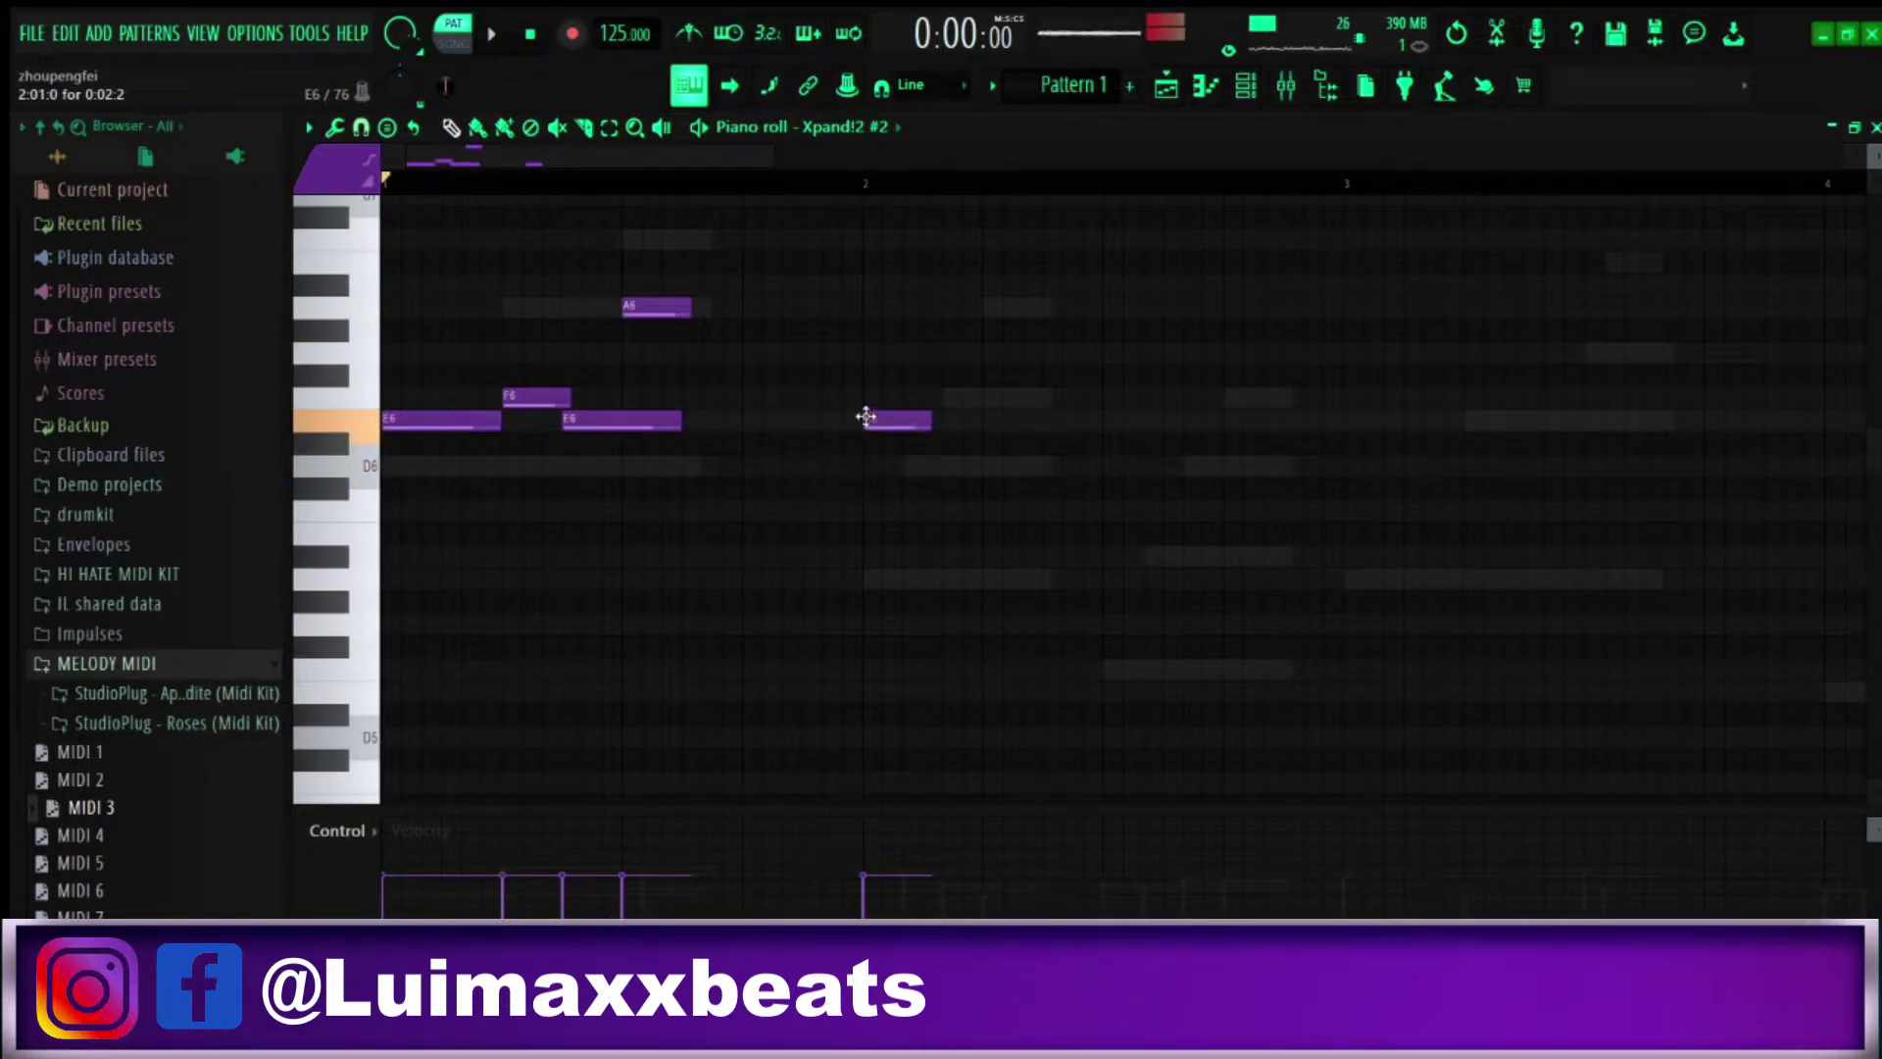
key("space")
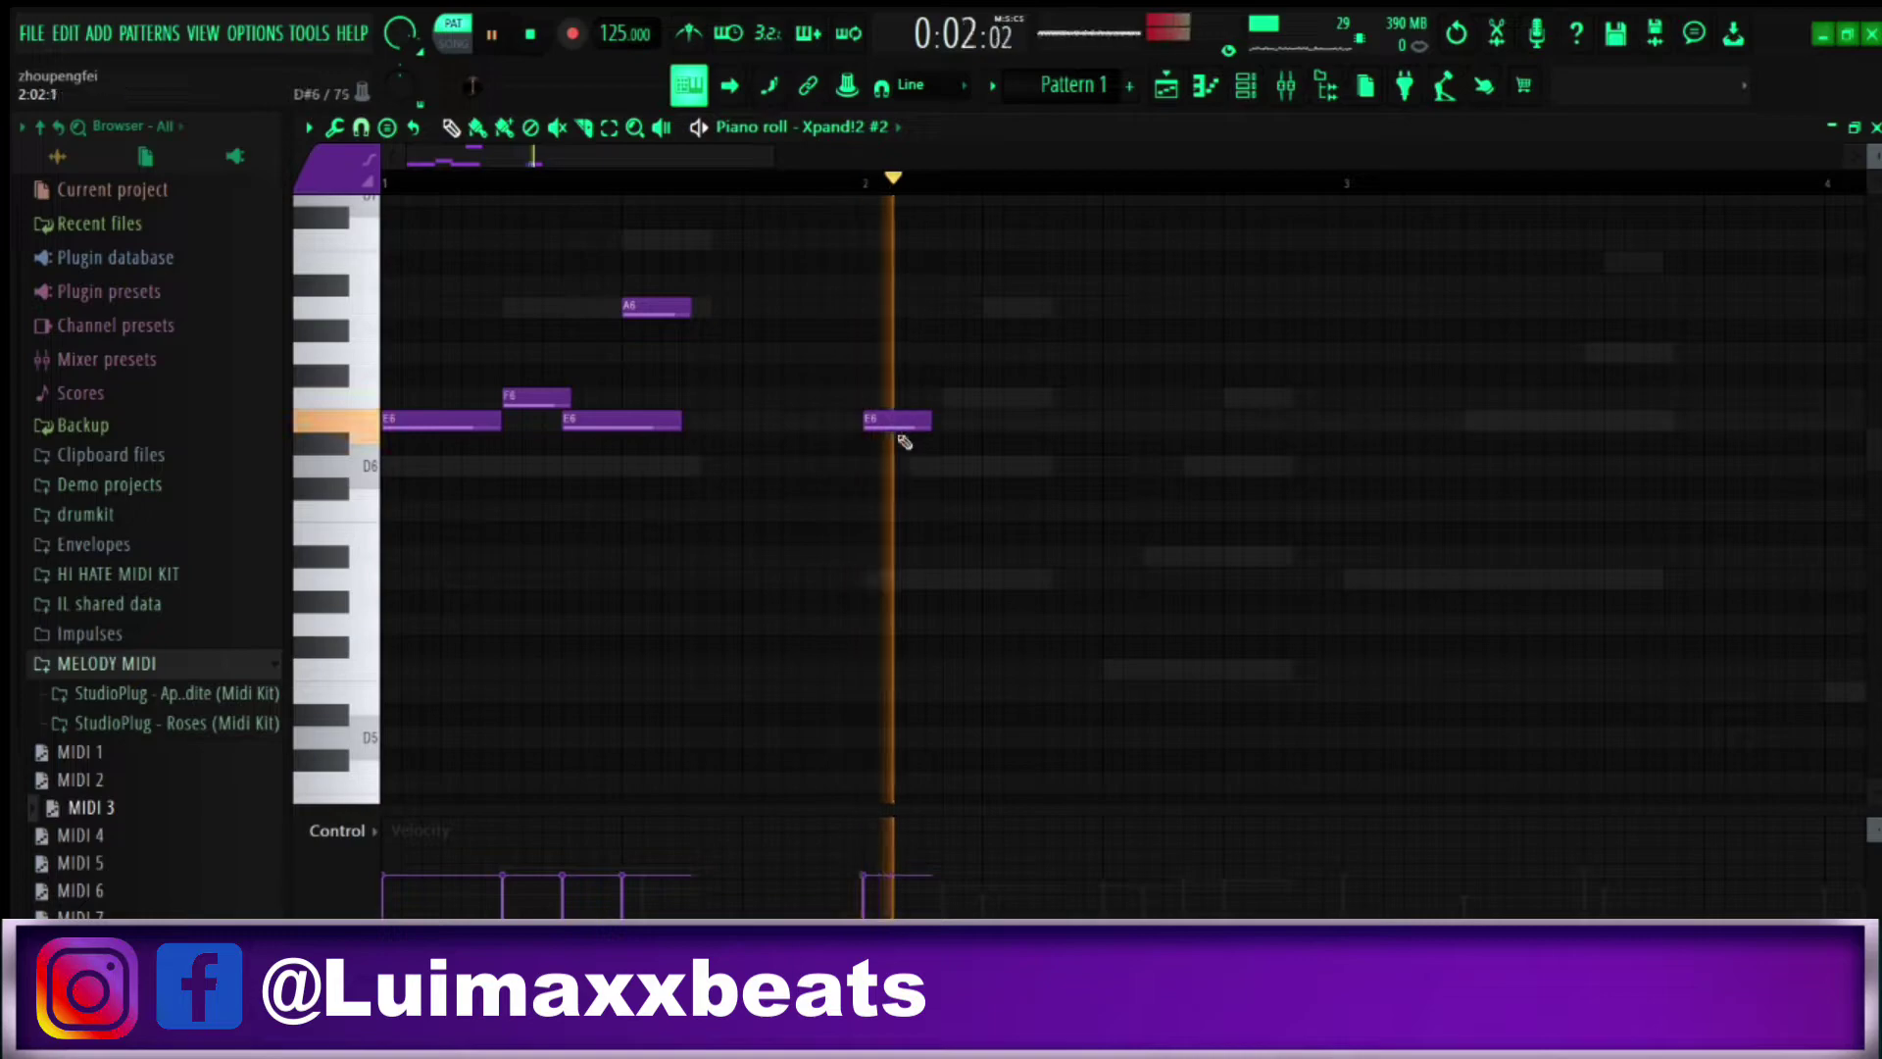
key("space")
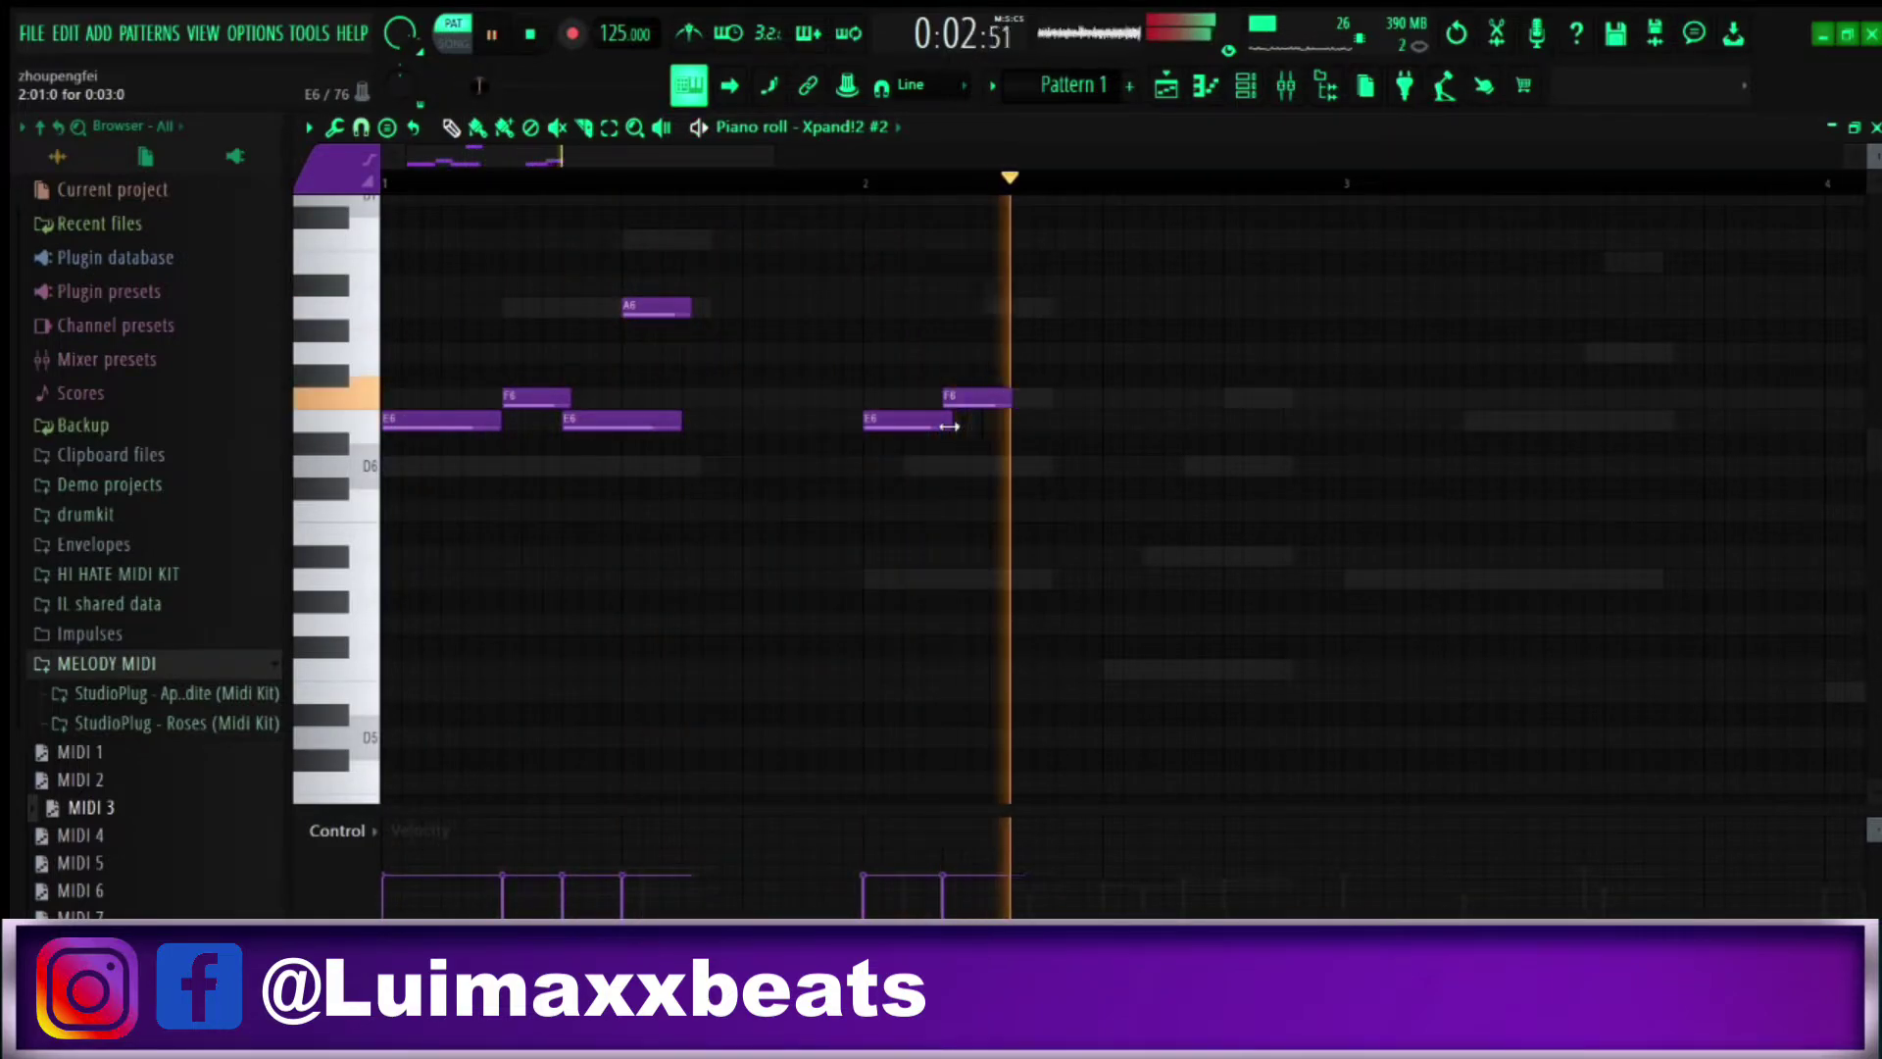
key("space")
key("space")
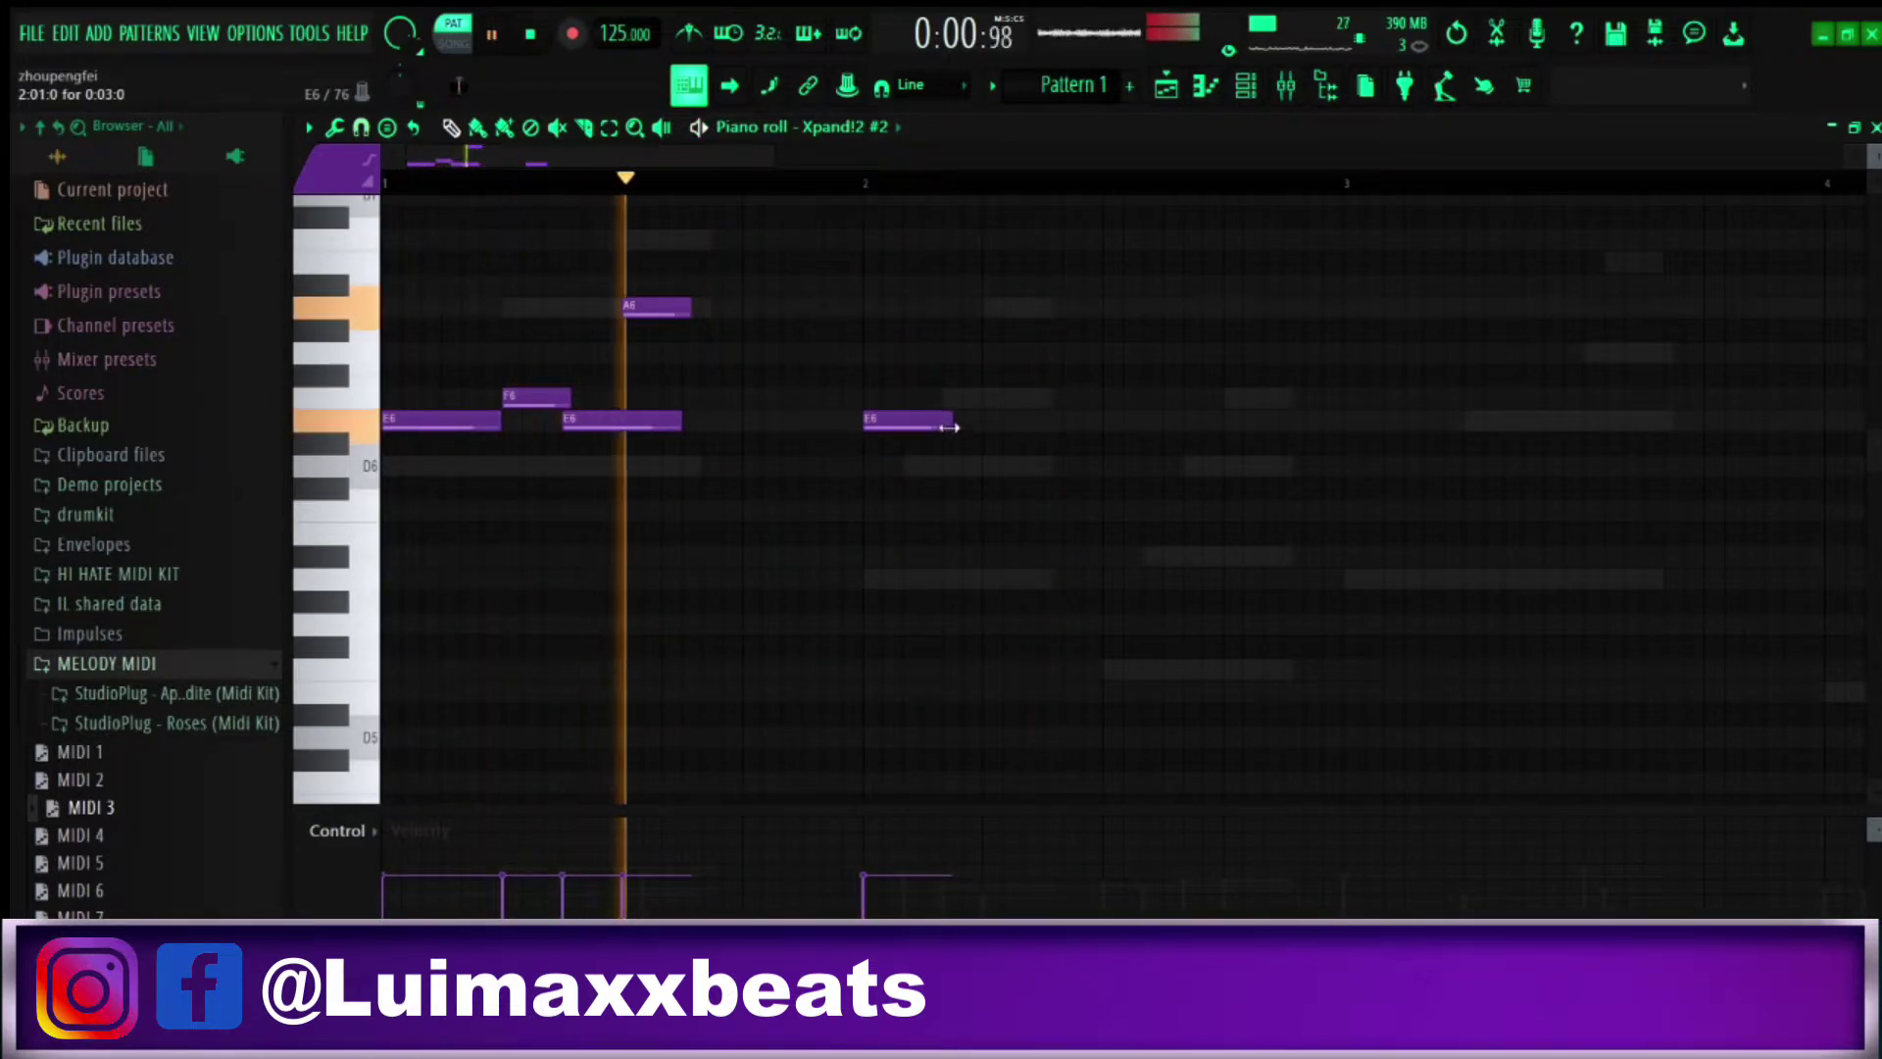
key("space")
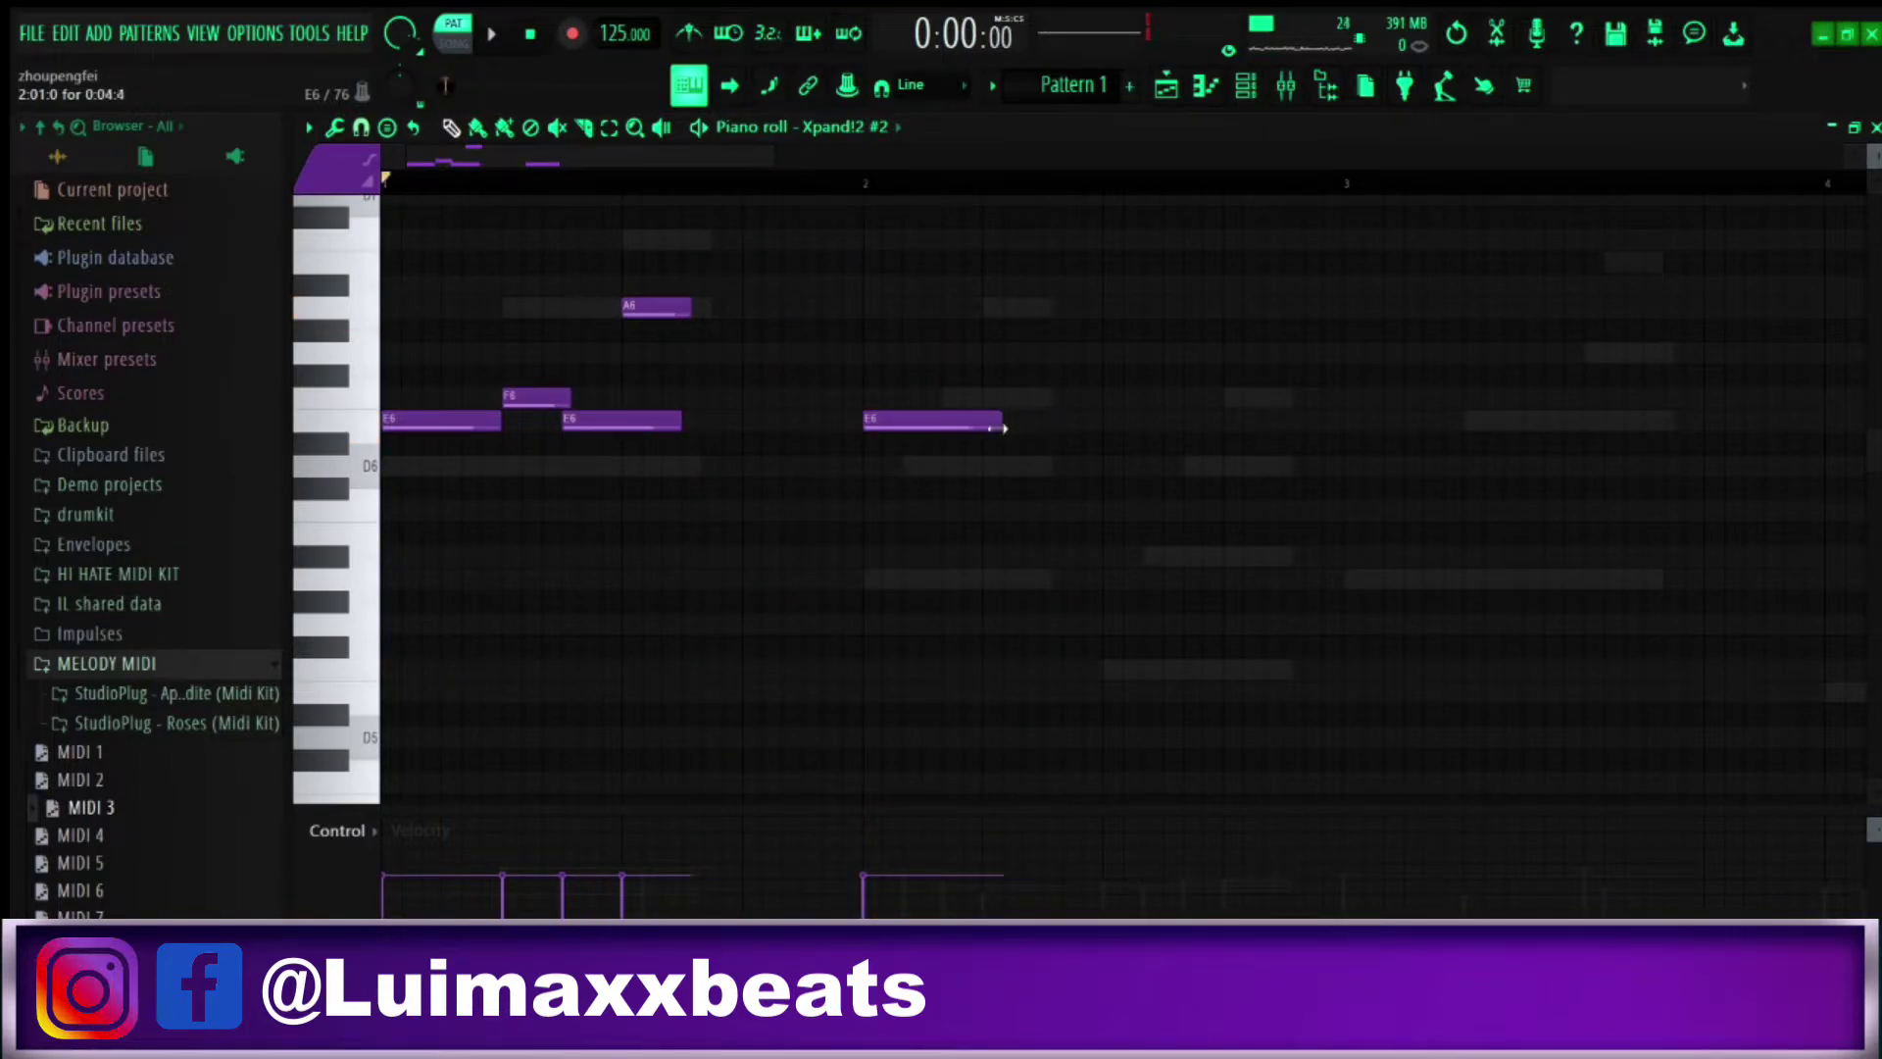
Move the bar 2 note down to A5, lengthen it to eight steps, and follow it with four-step F5 and A5 notes
left_click_drag(949, 434, 937, 592)
key("space")
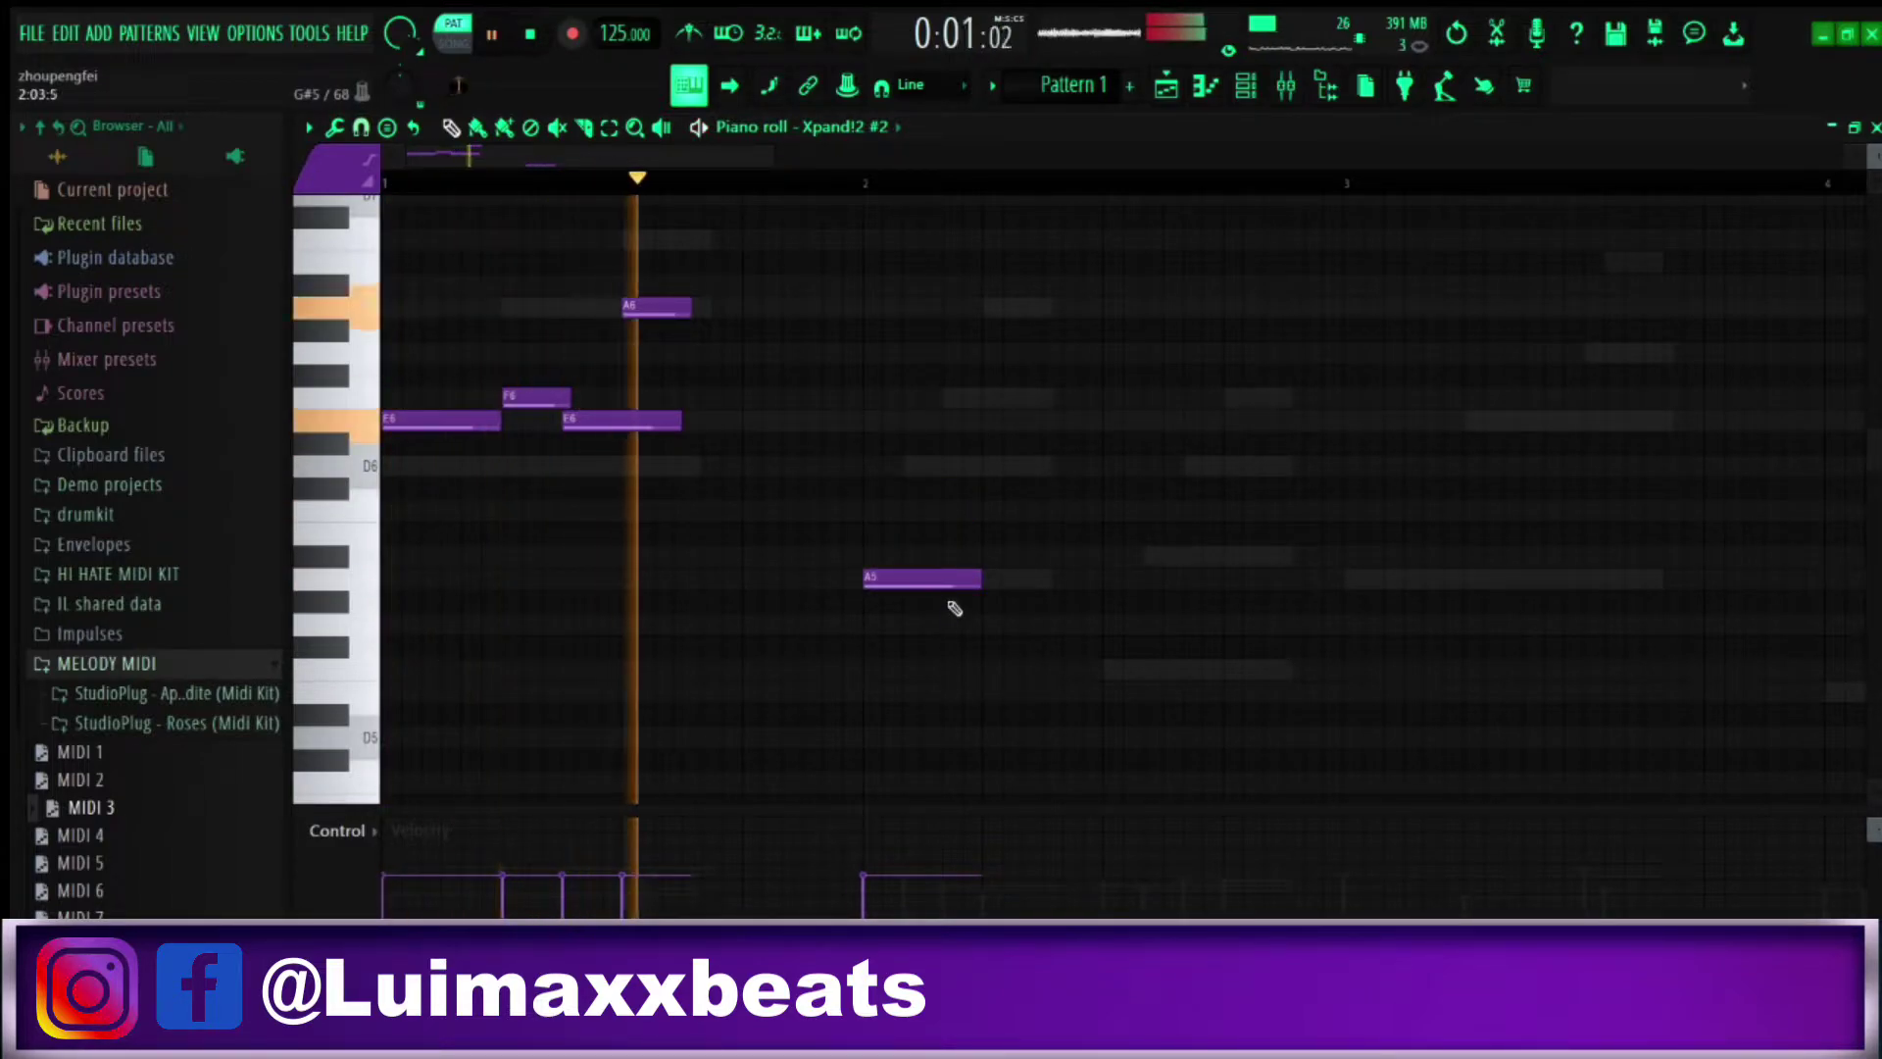
key("space")
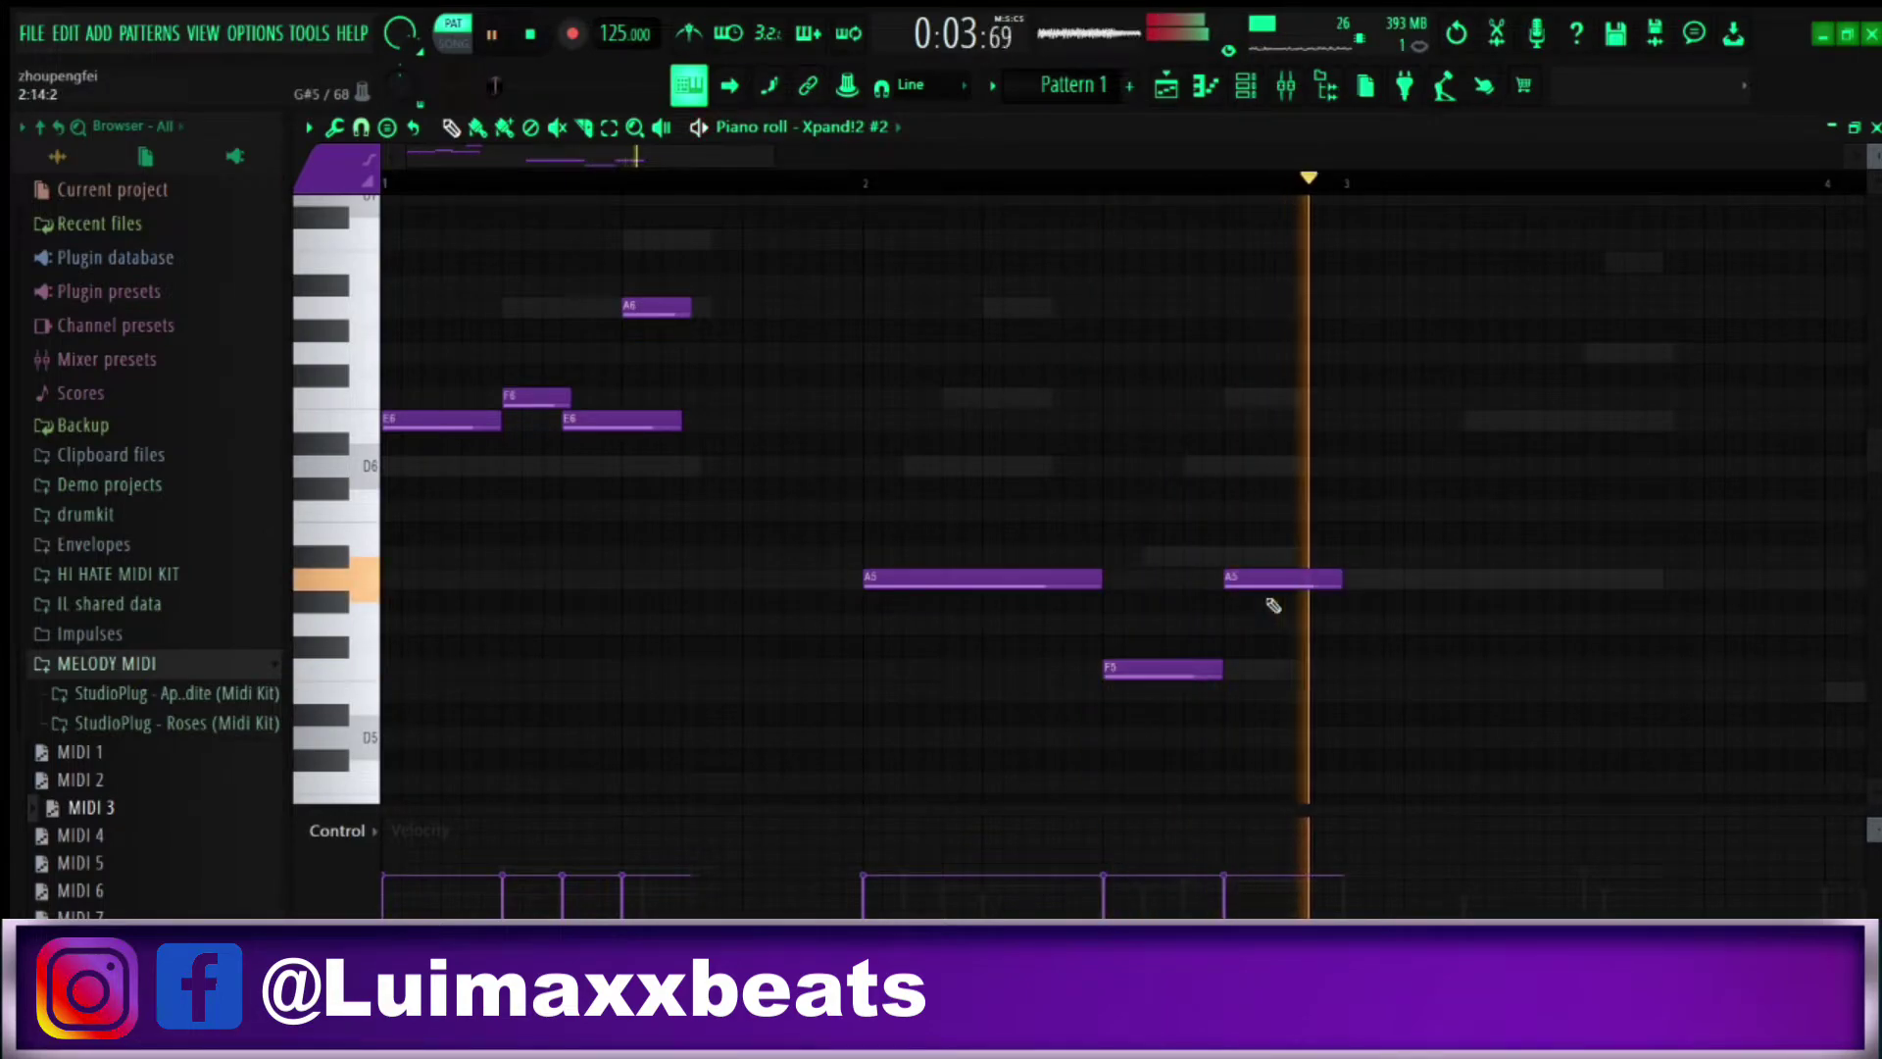
key("space")
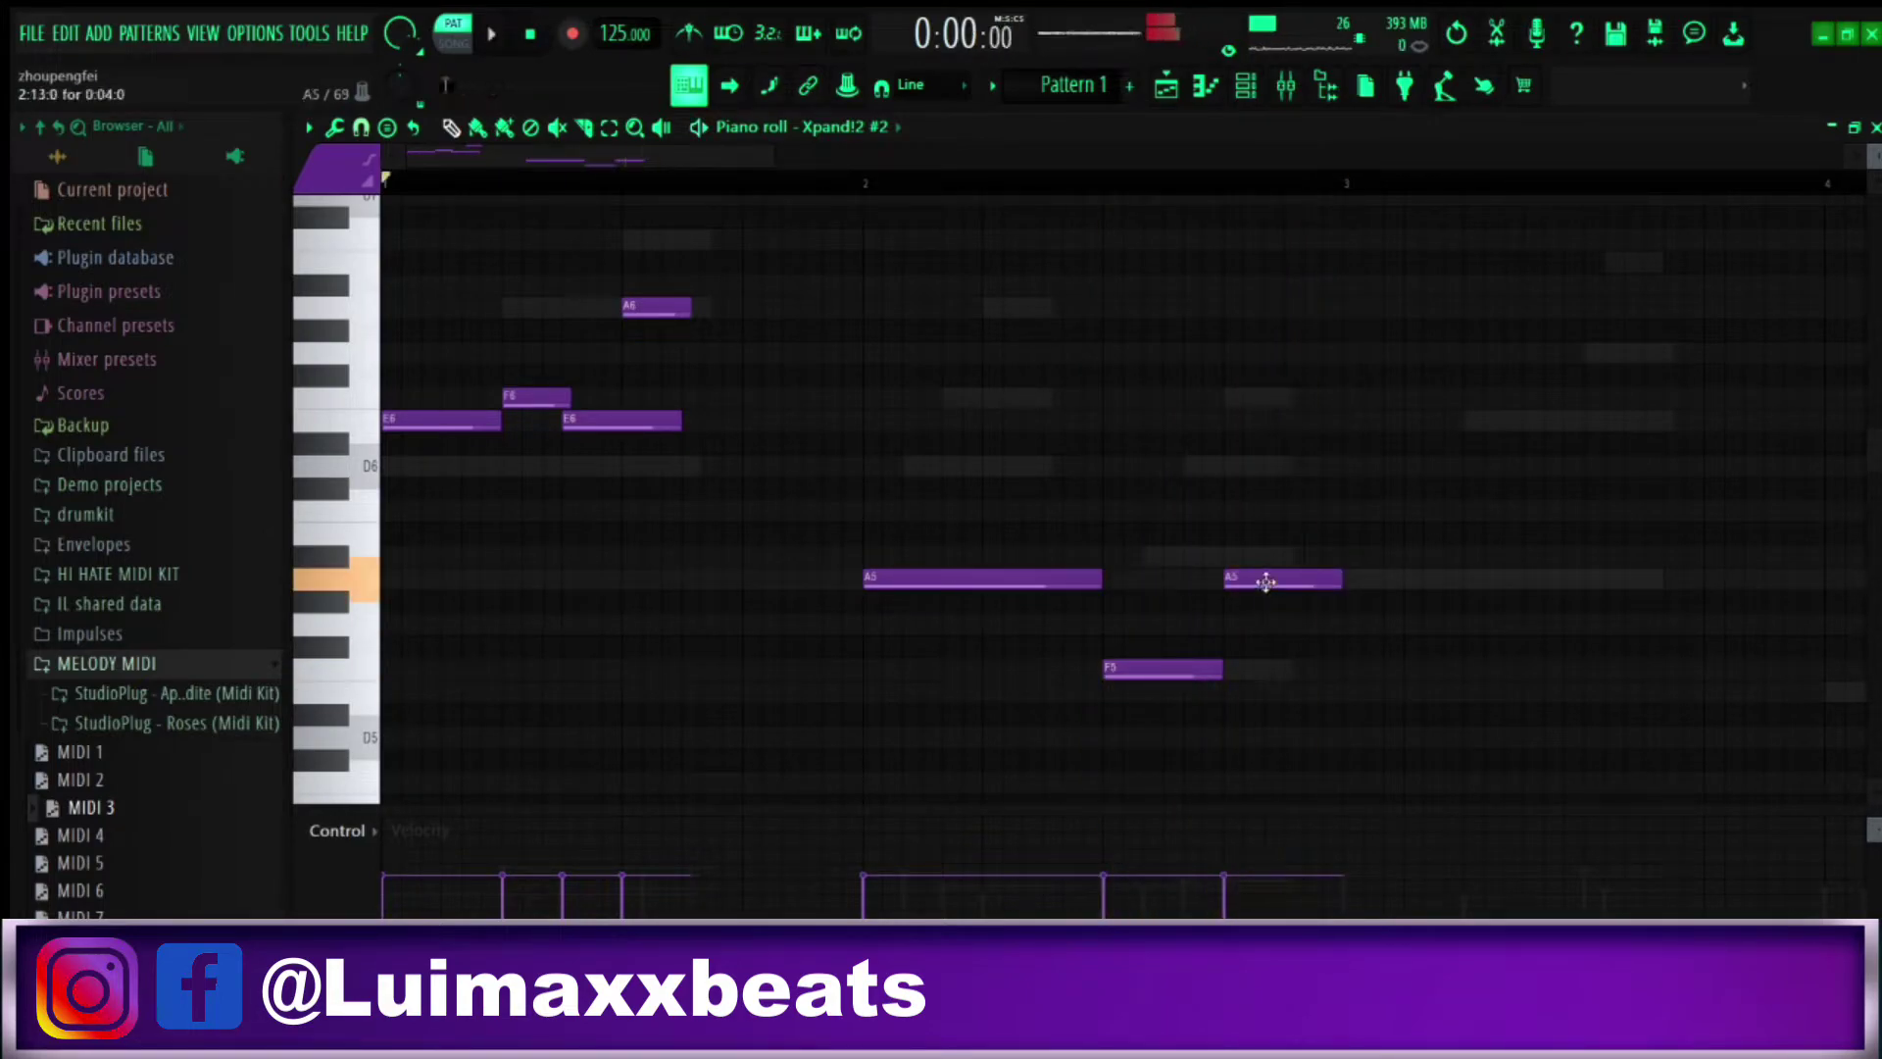
Lower the last note of bar 2 to E5 and play back the melody
left_click_drag(1269, 578, 1261, 702)
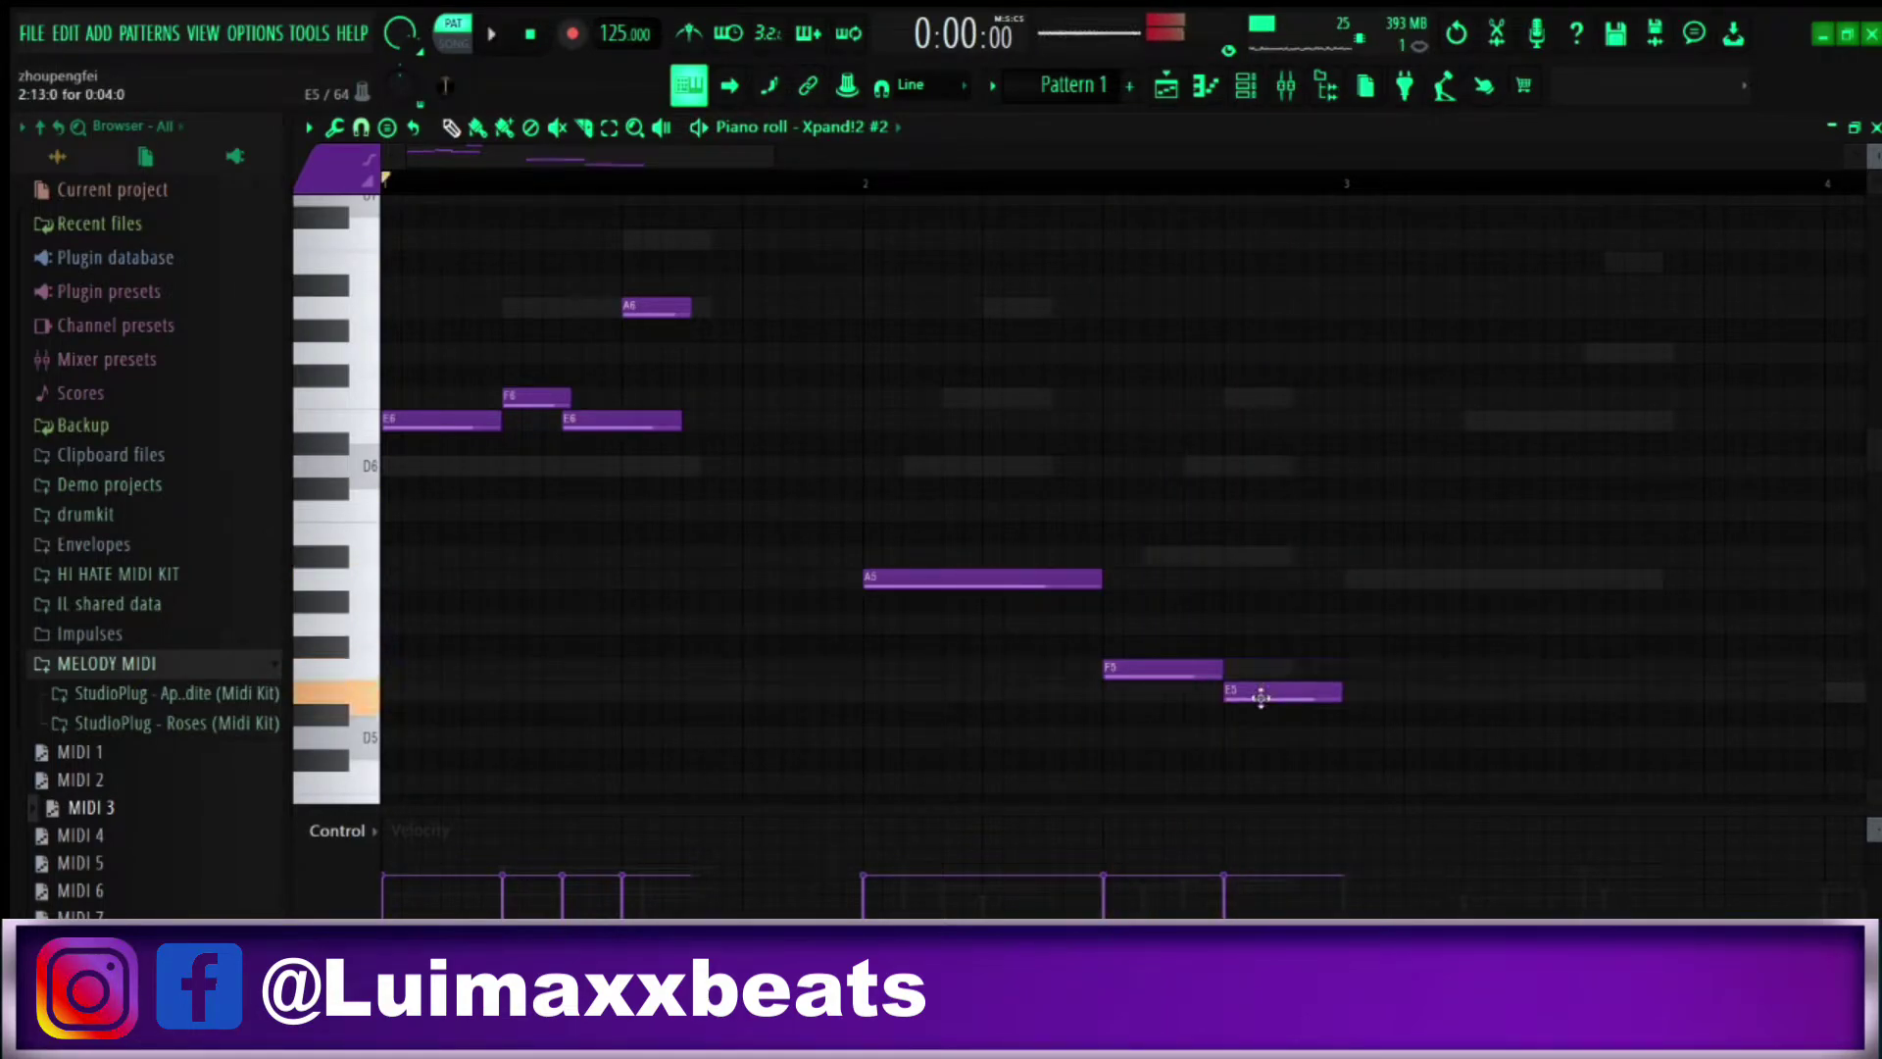
key("space")
key("space")
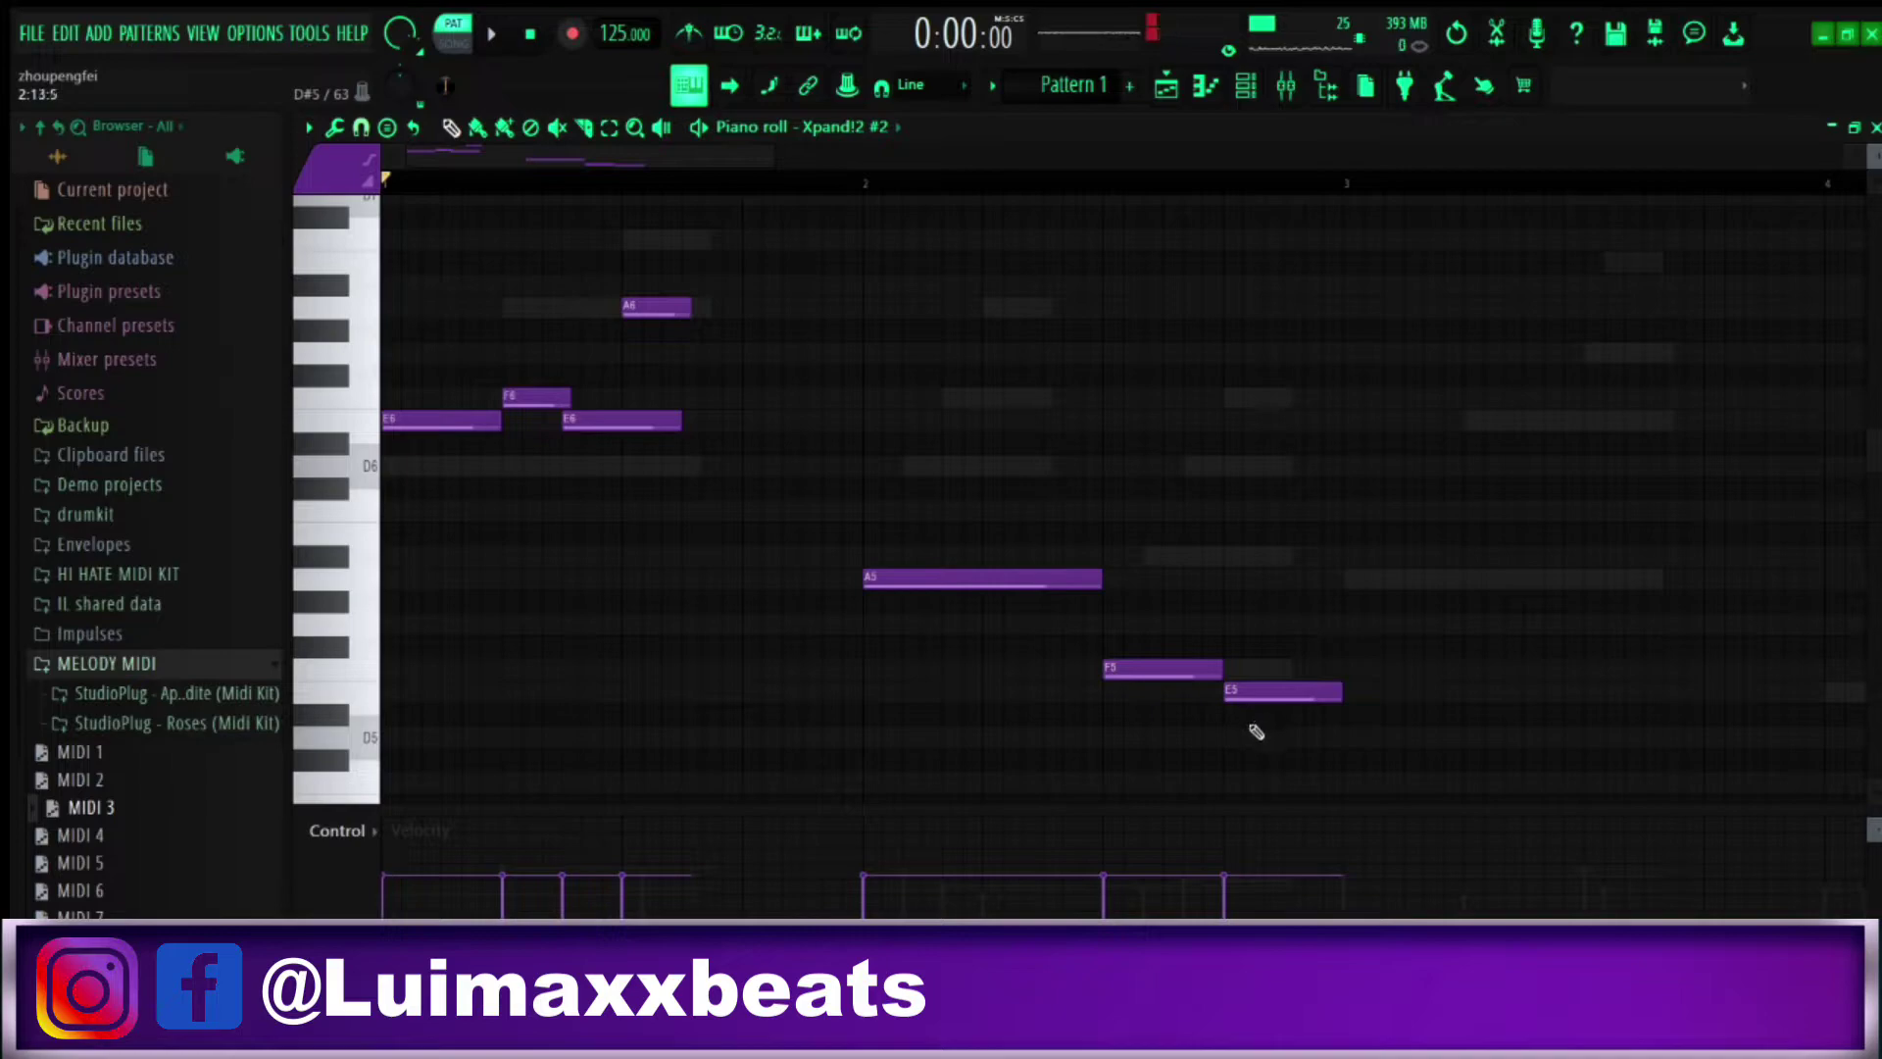
Randomize the velocities of the Xpand!2 #2 melody notes and listen to the variation
key("alt+r")
key("space")
key("space")
key("alt+r")
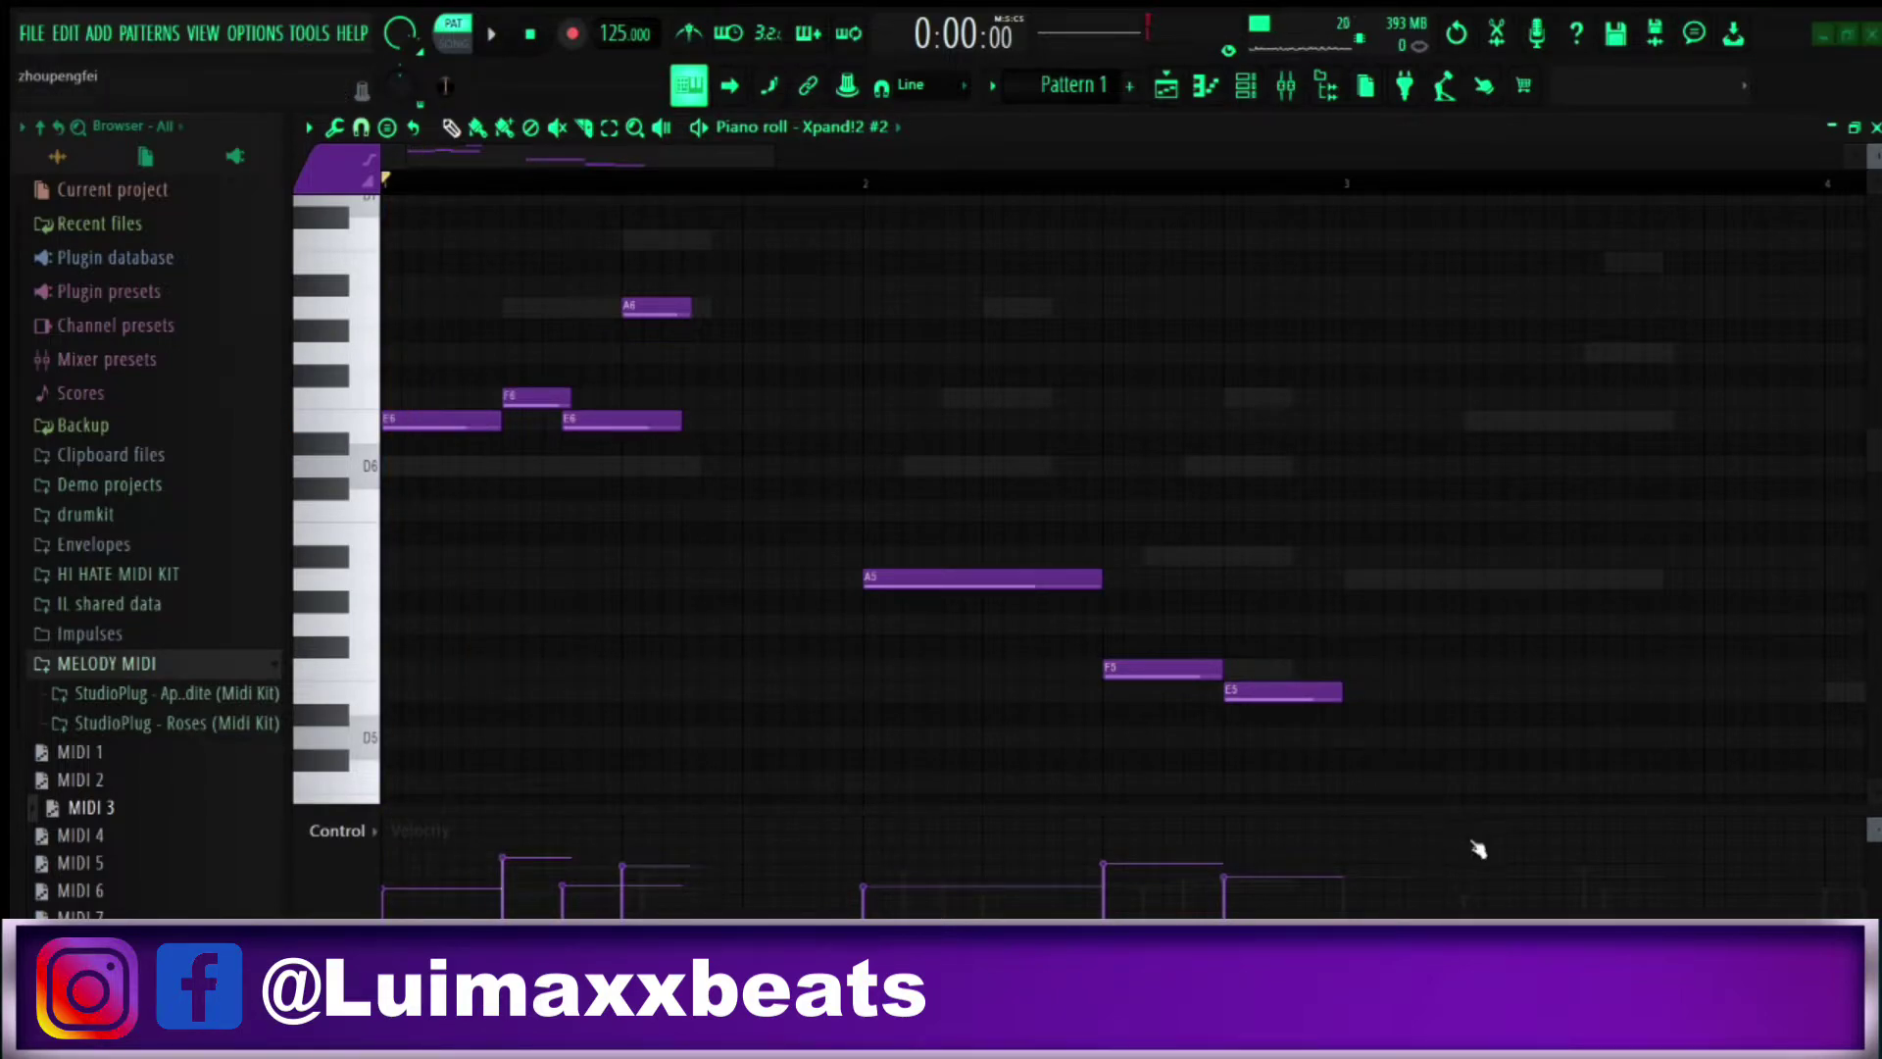
key("alt+r")
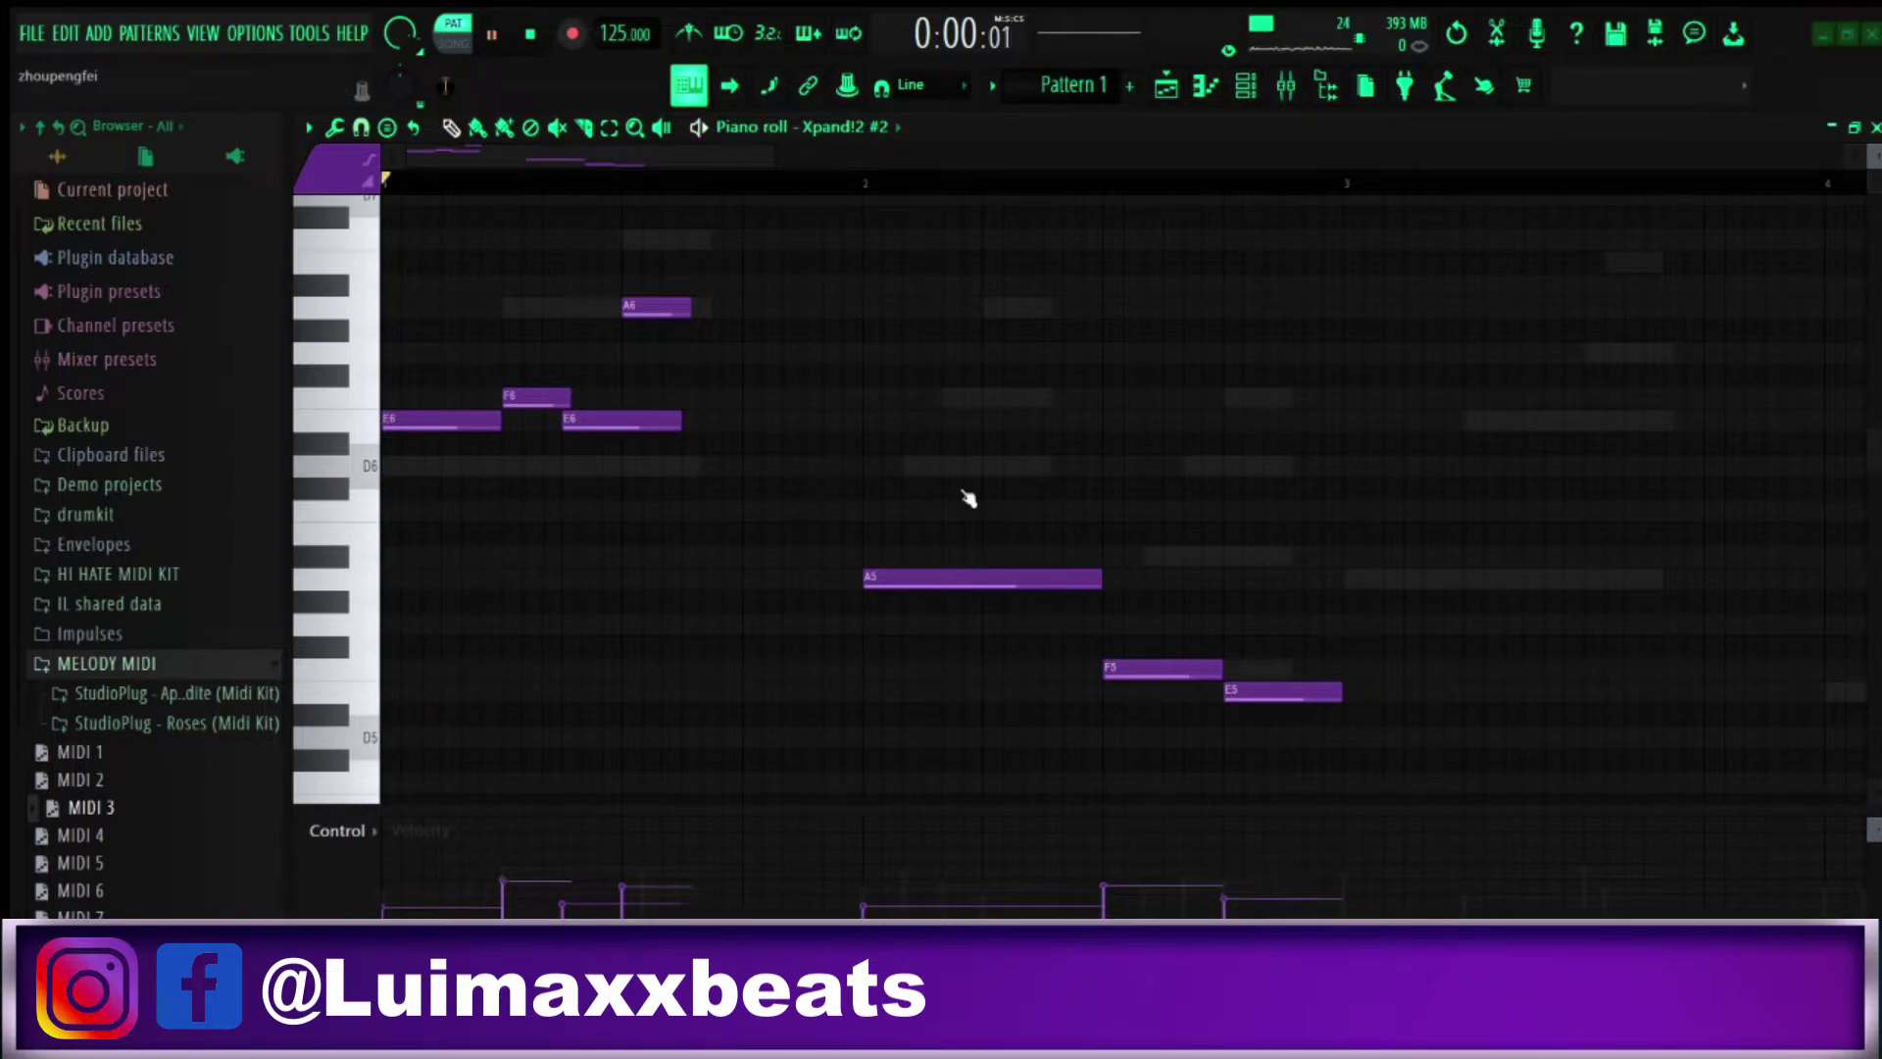
Randomize the Xpand!2 #2 note velocities two more times and play back the two-bar melody after each change
key("space")
key("alt+r")
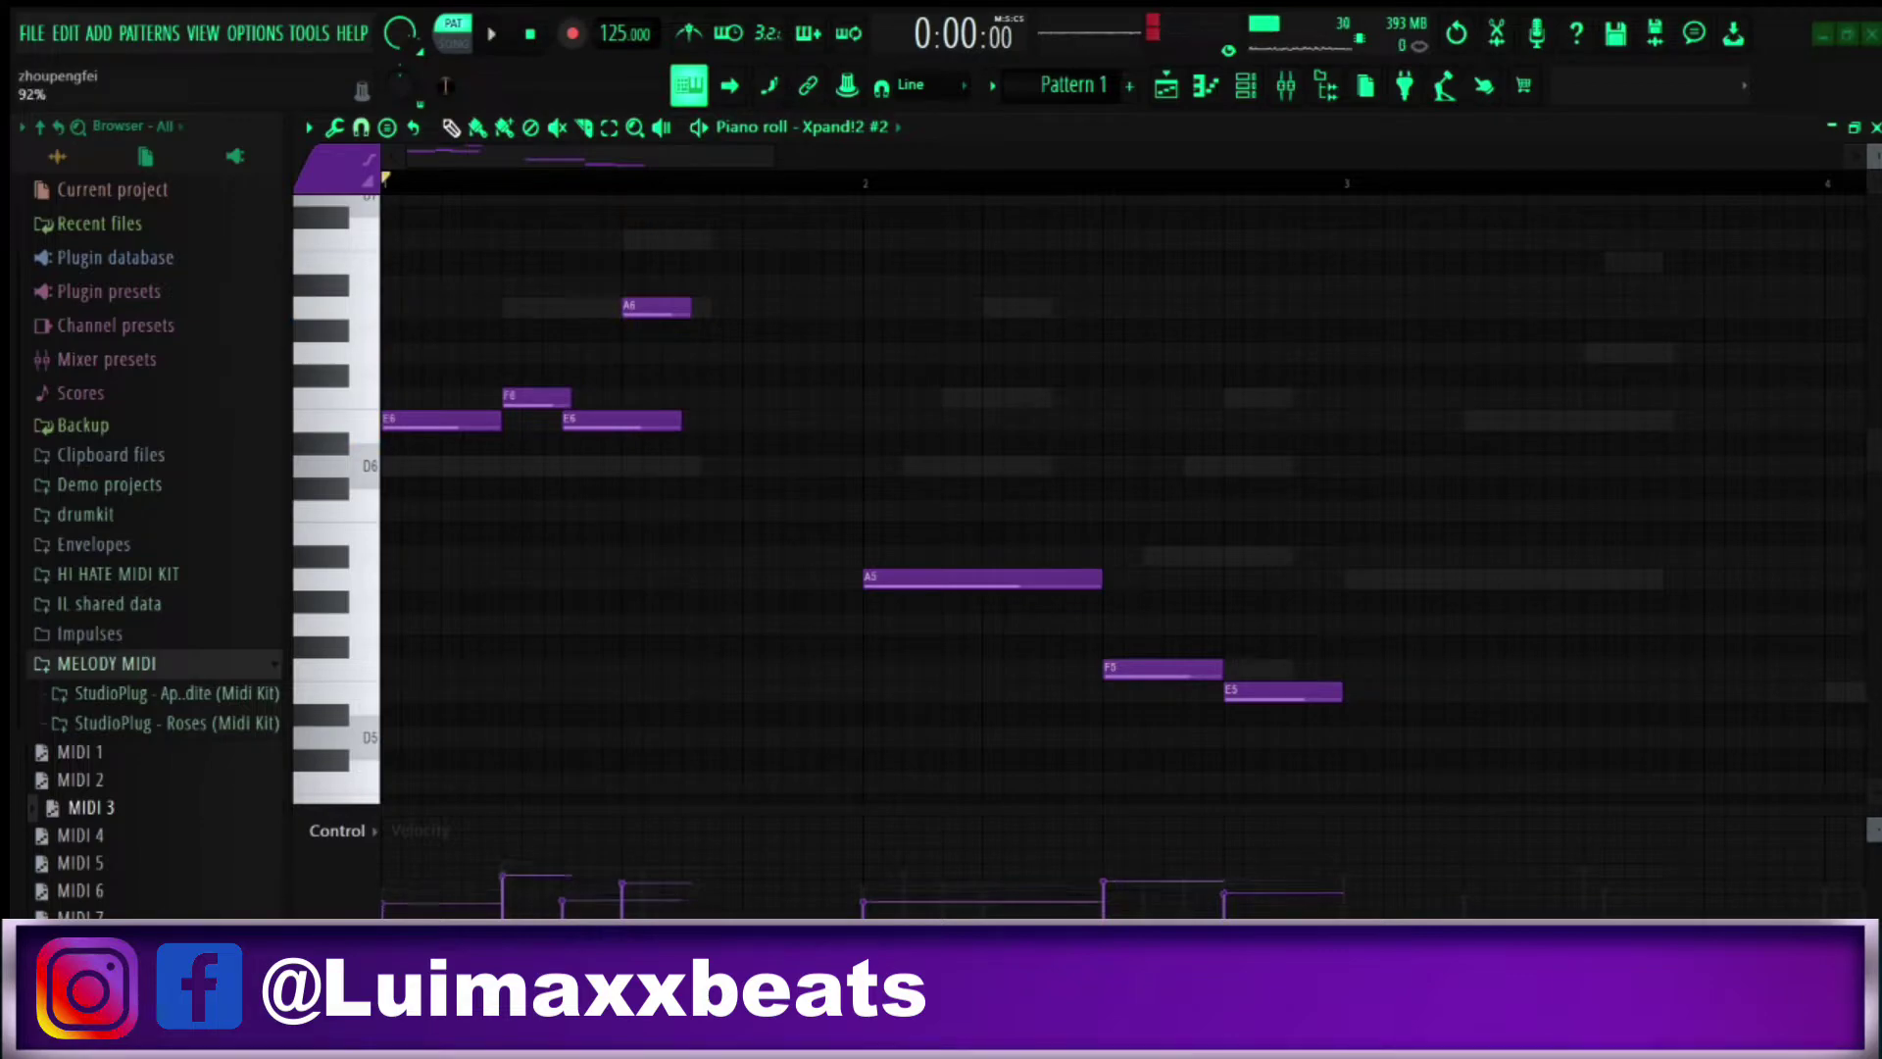
key("space")
key("space")
key("alt+r")
key("space")
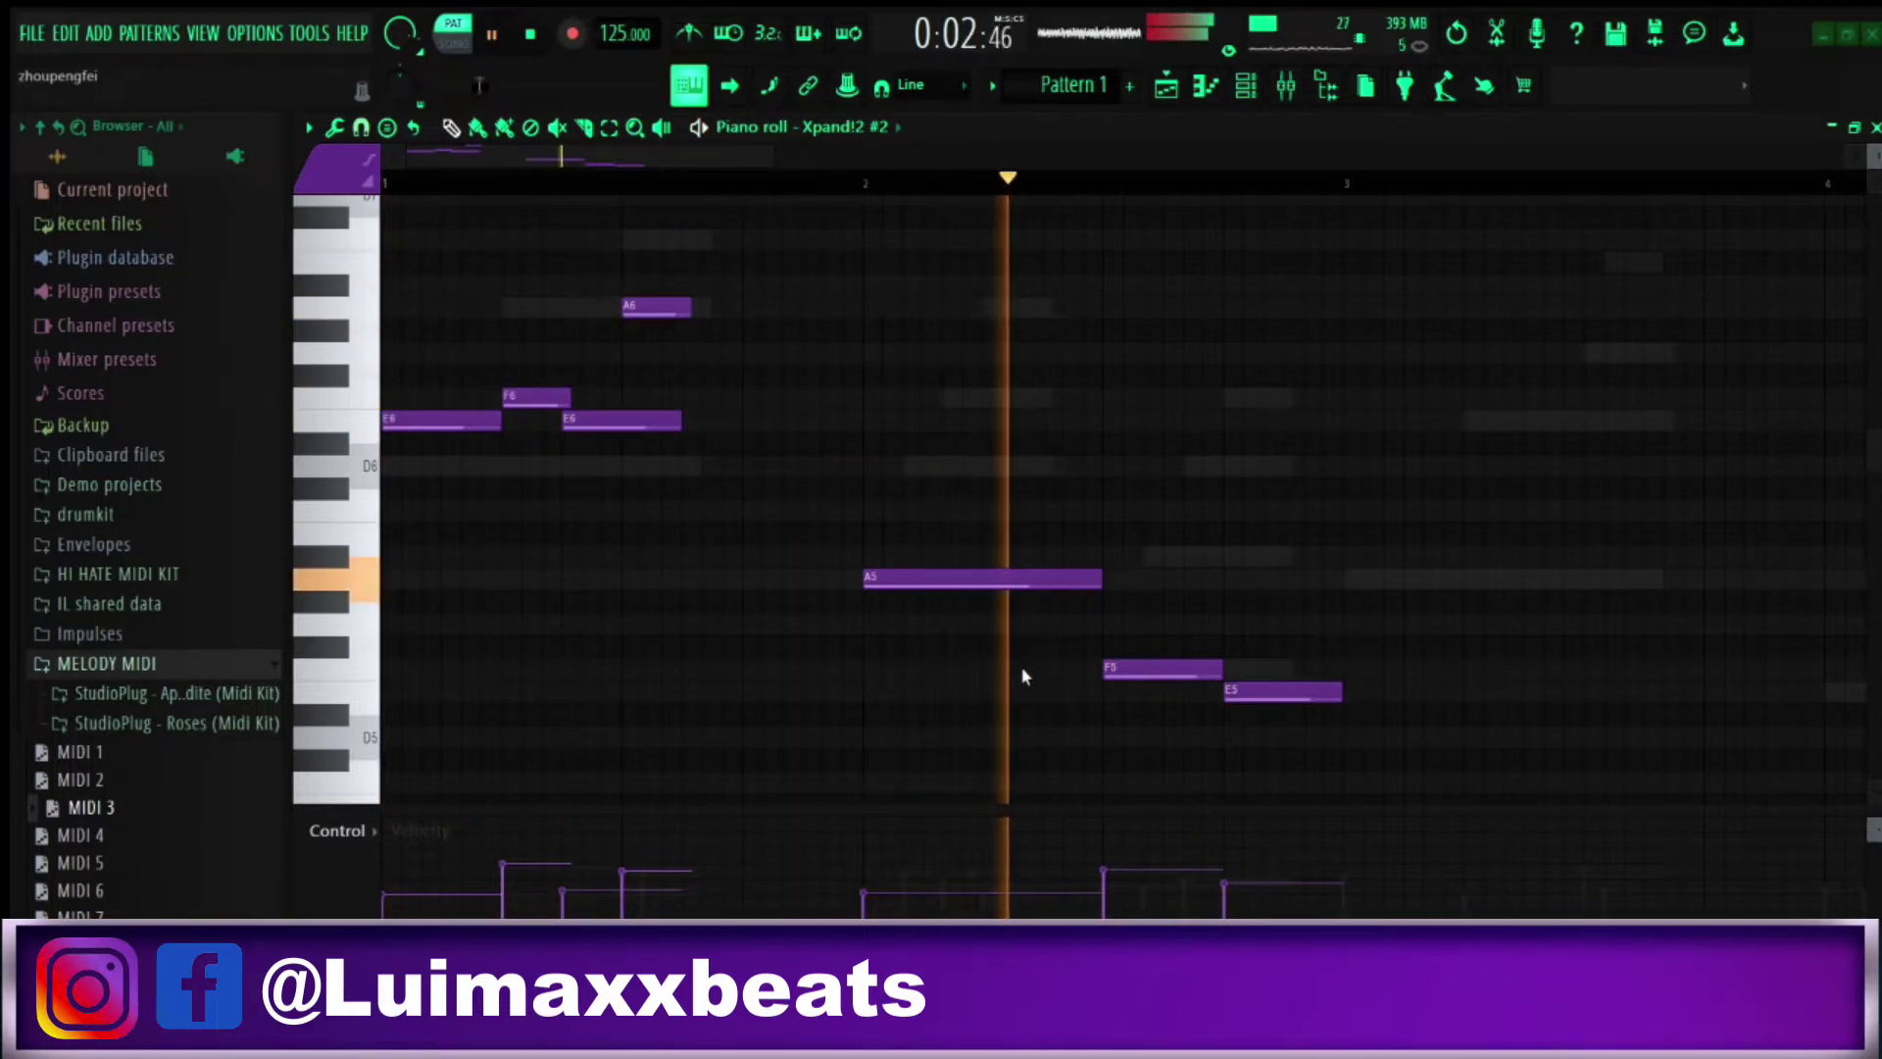
key("space")
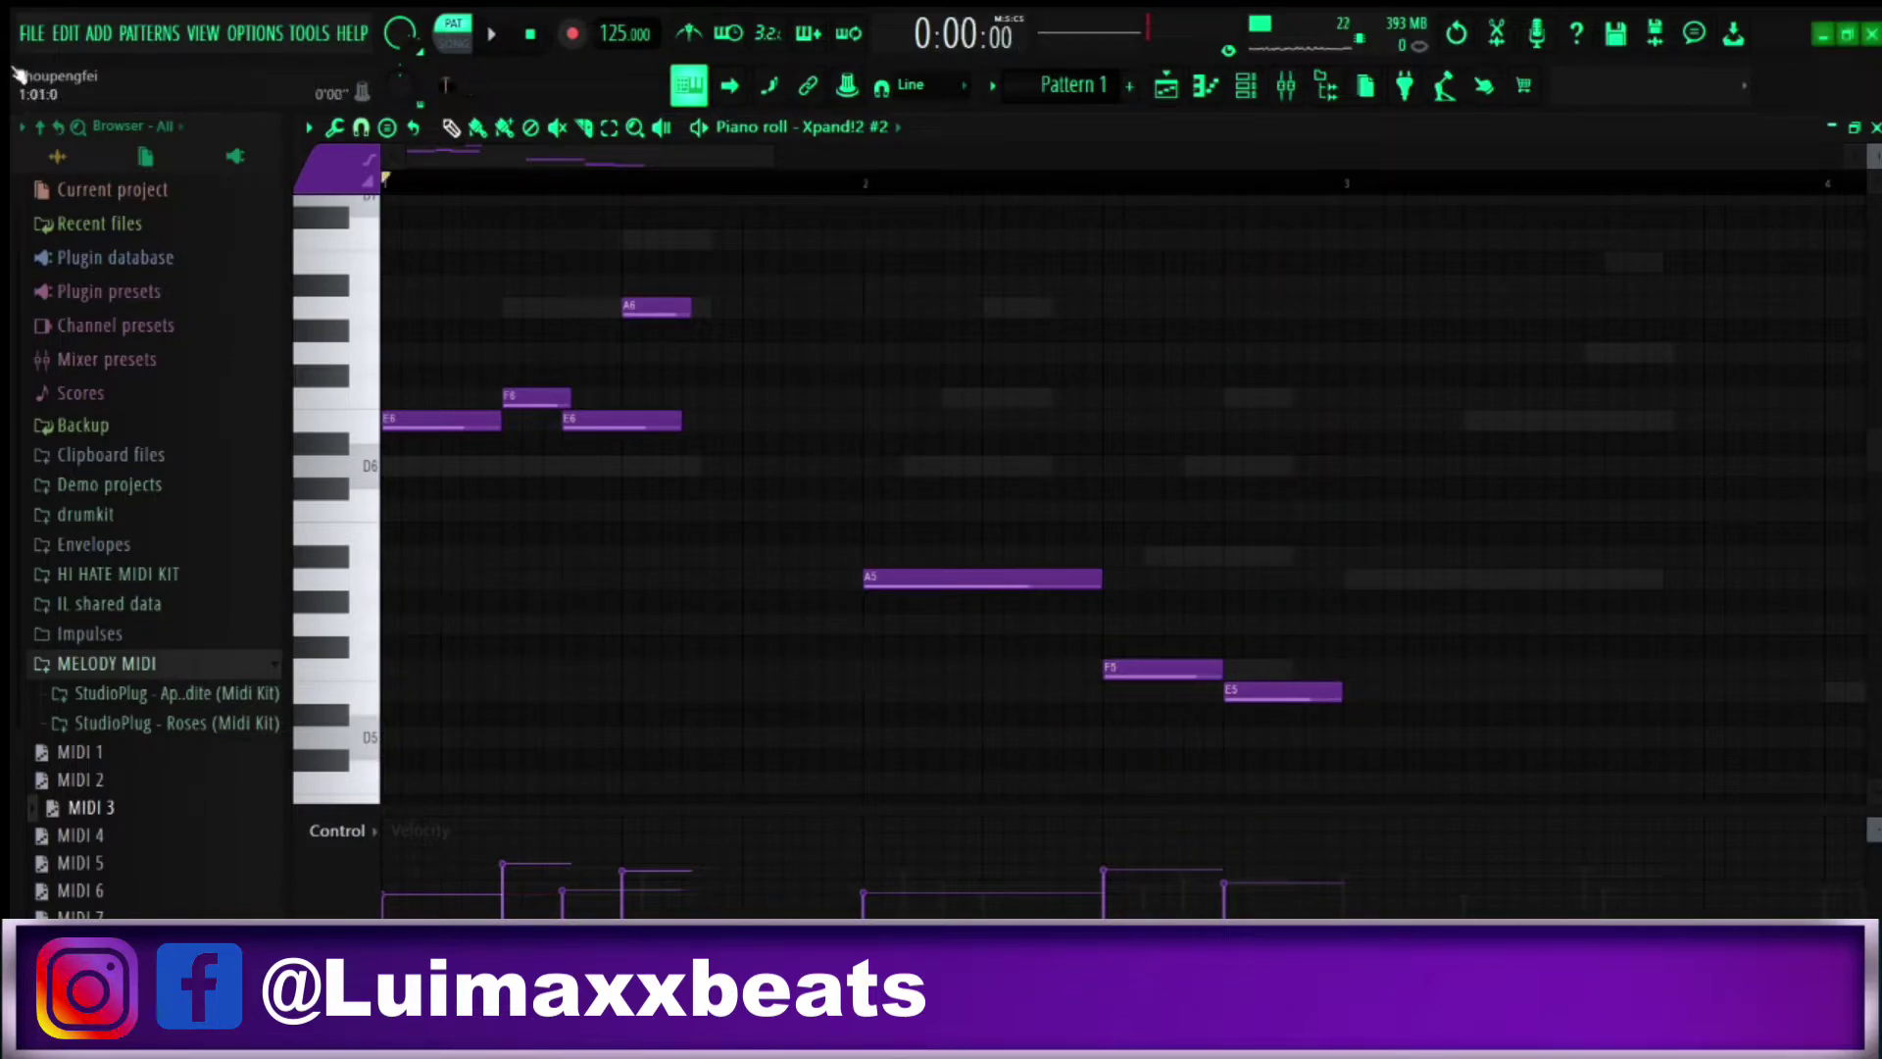
Duplicate the two-bar melody into bars 3 and 4 and deselect the copied notes
key("ctrl+b")
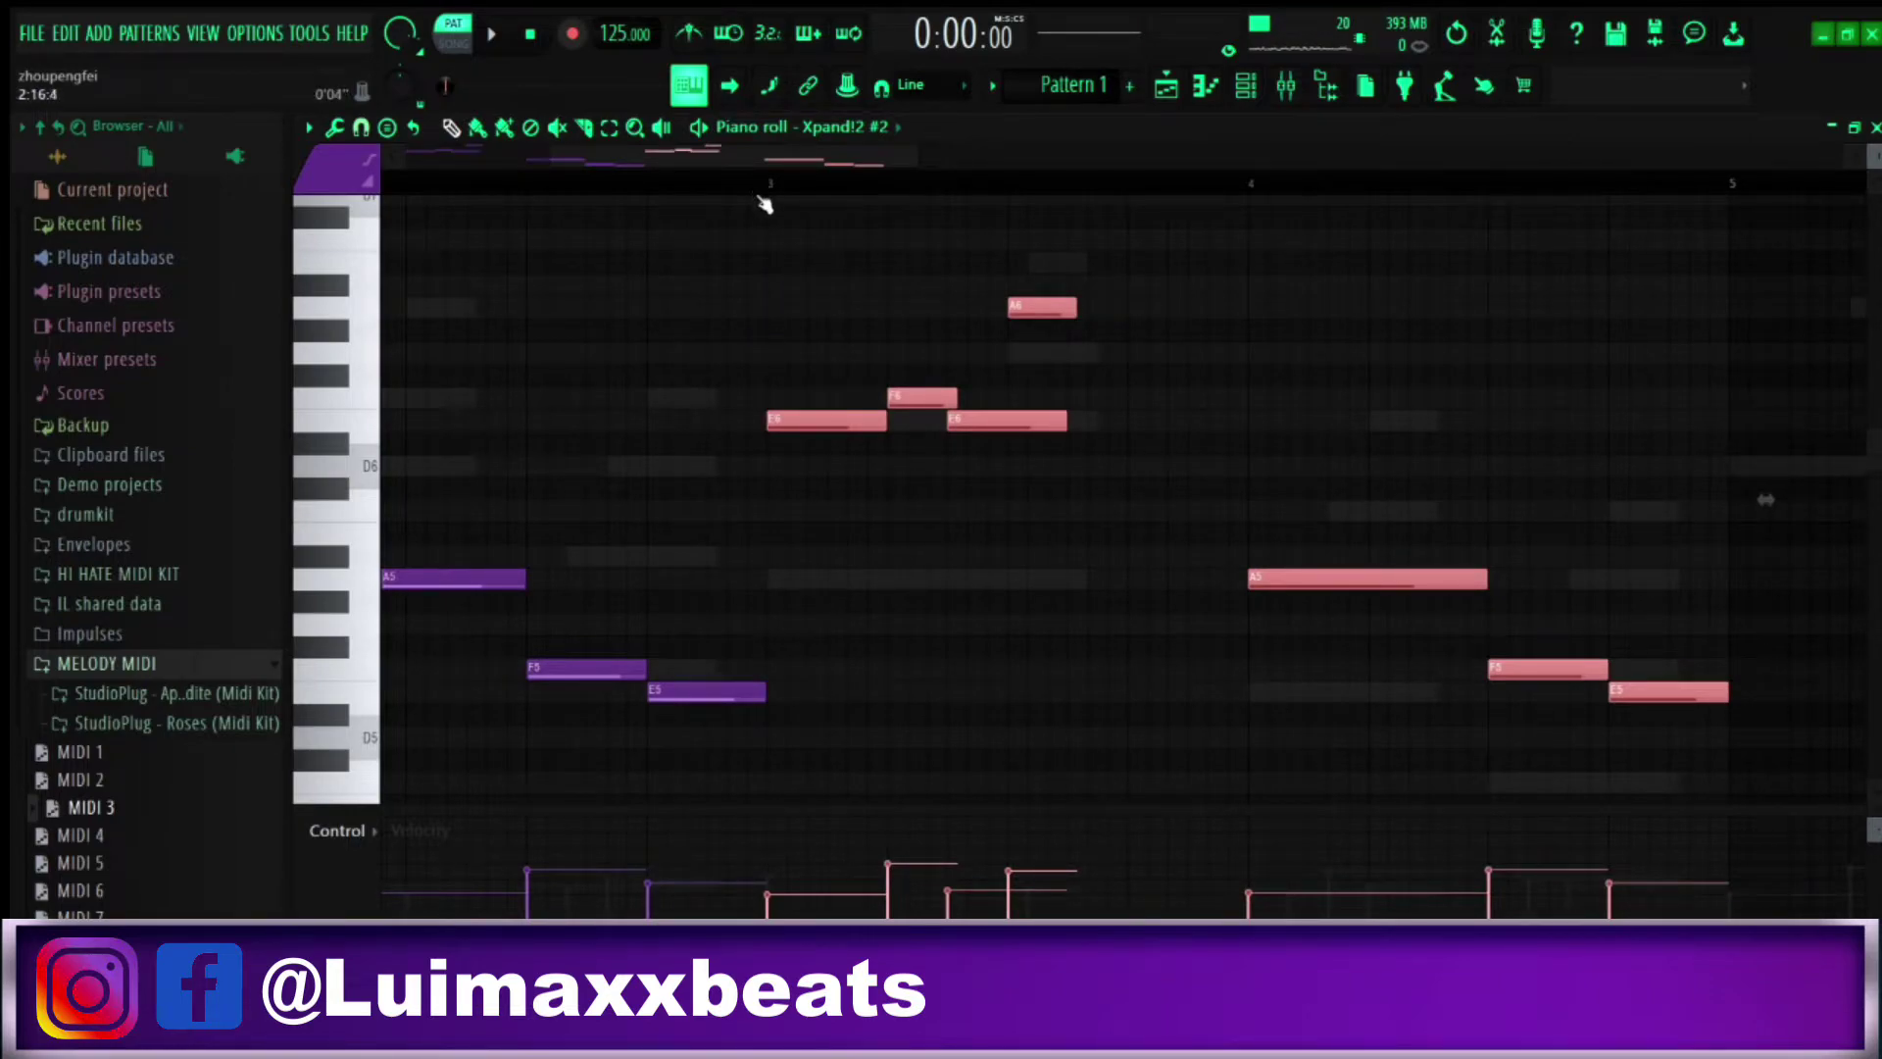
scroll(777, 189, "down", 5)
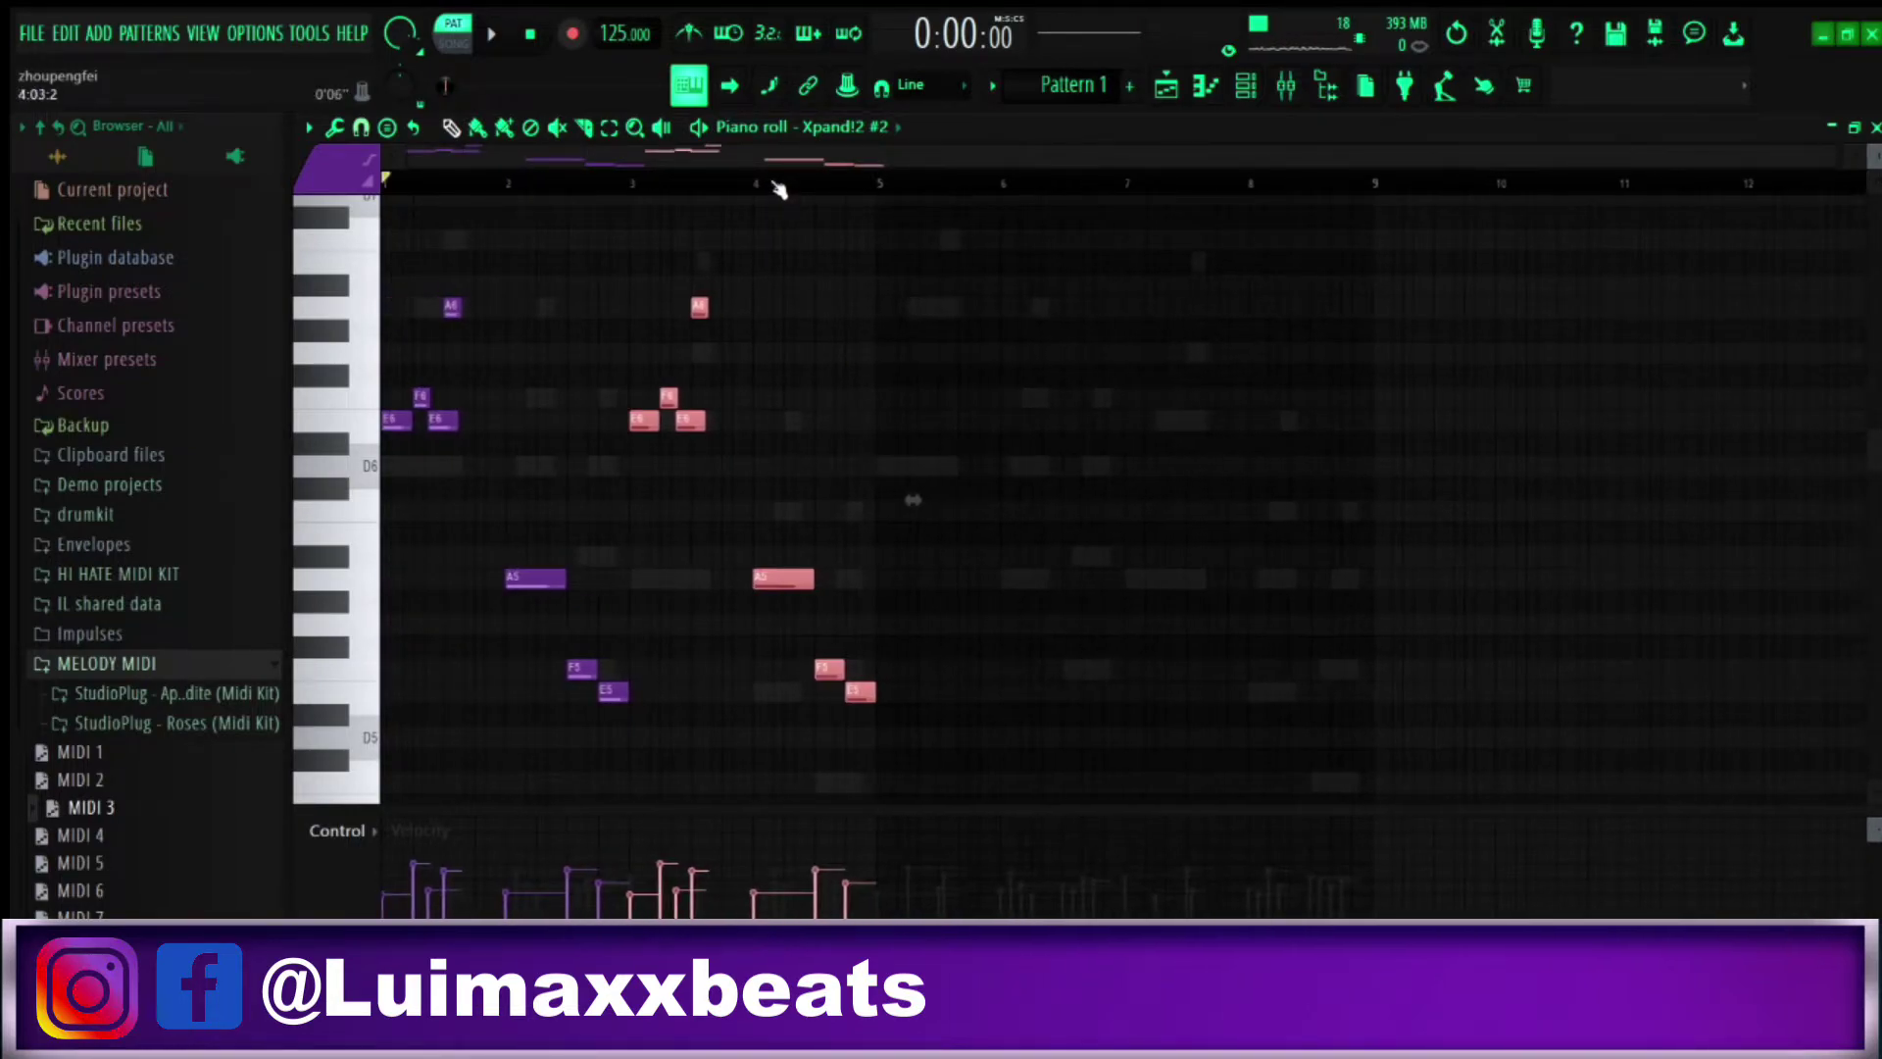
left_click(776, 186)
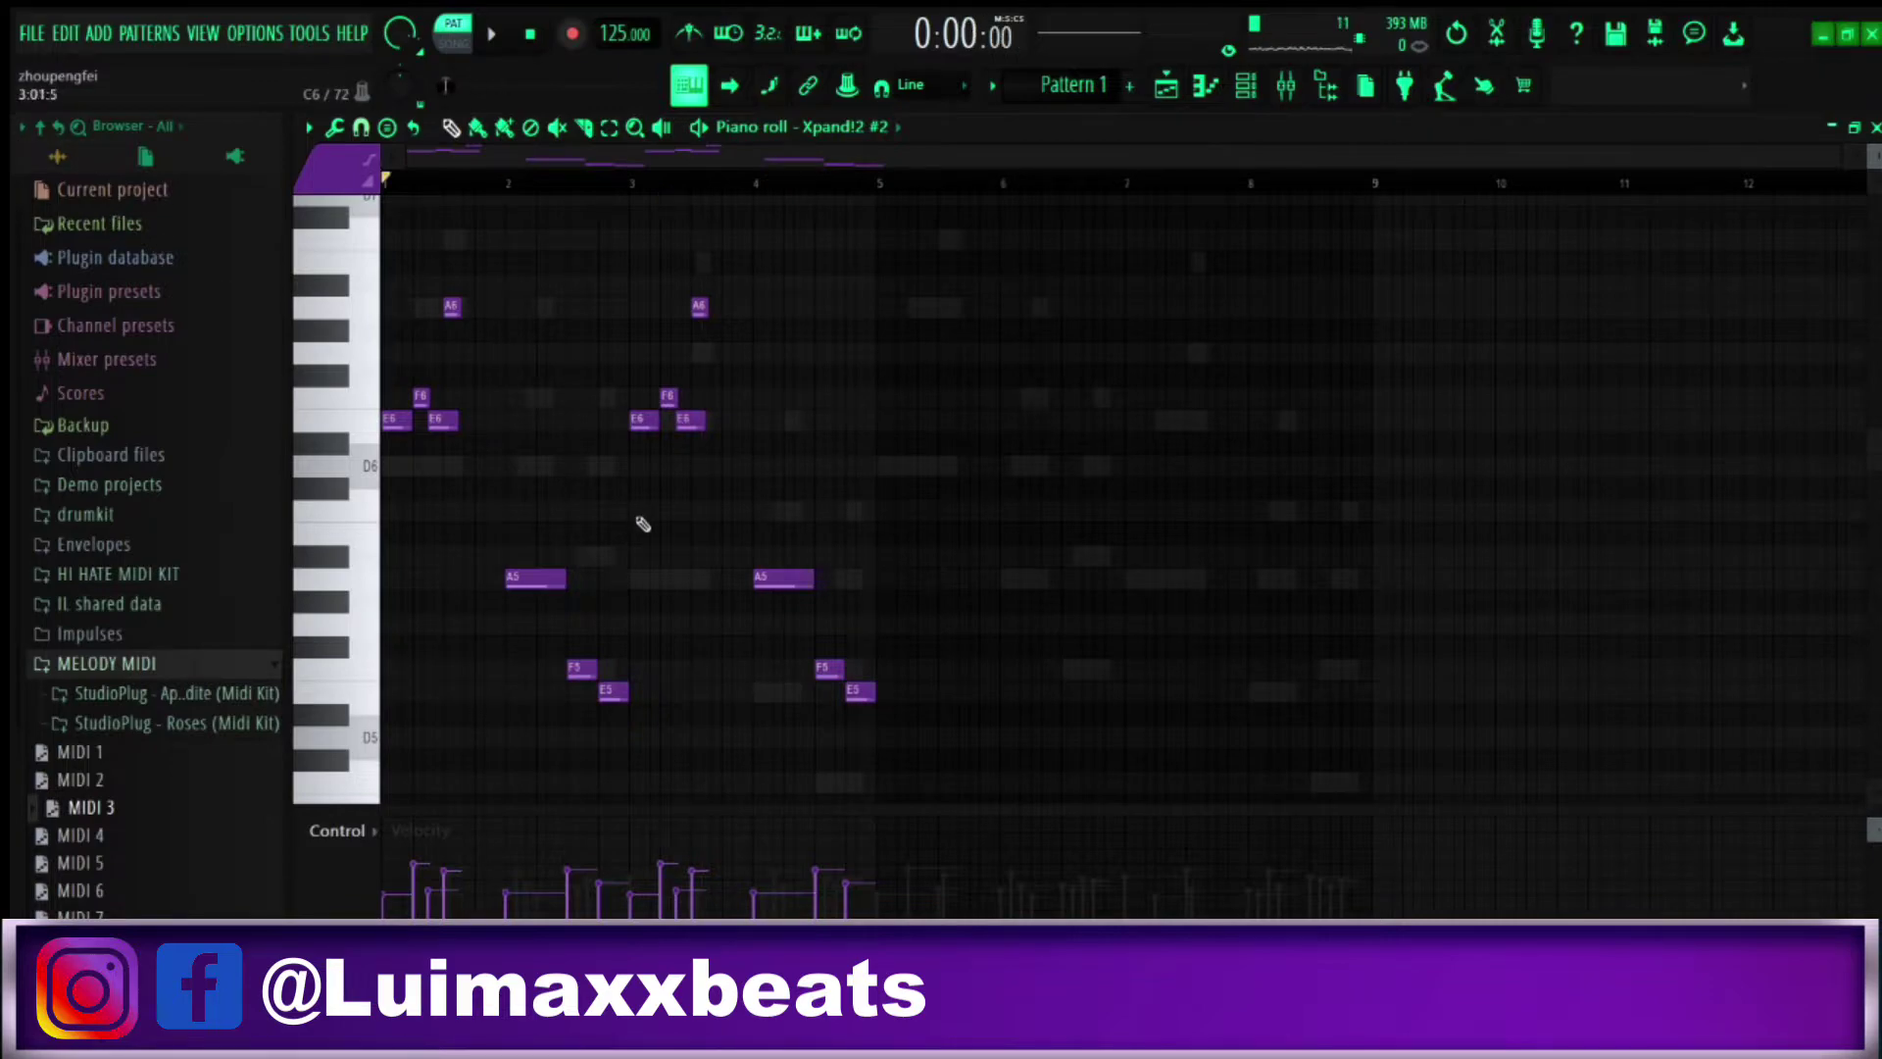
Duplicate the whole four-bar melody into bars 5 to 8 and play back the extended pattern
left_click_drag(912, 770, 12, 109)
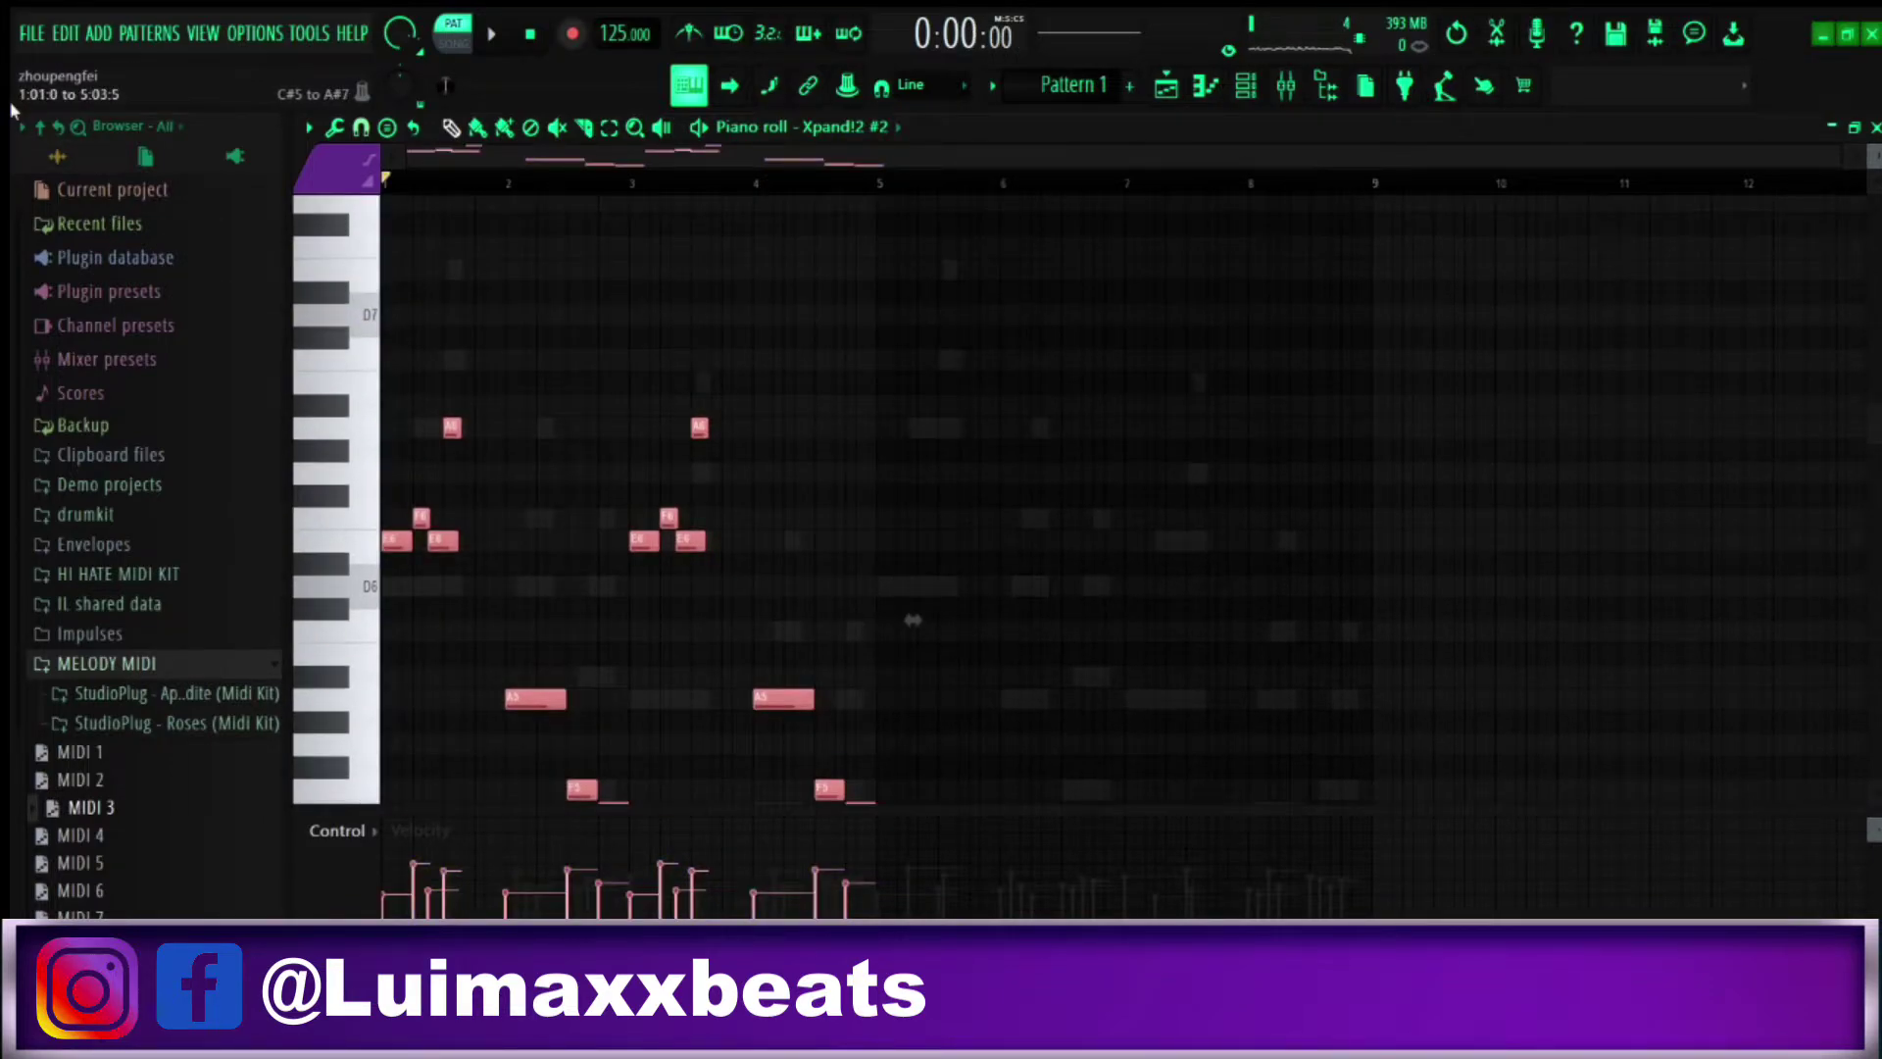
key("ctrl+b")
scroll(872, 295, "down", 3)
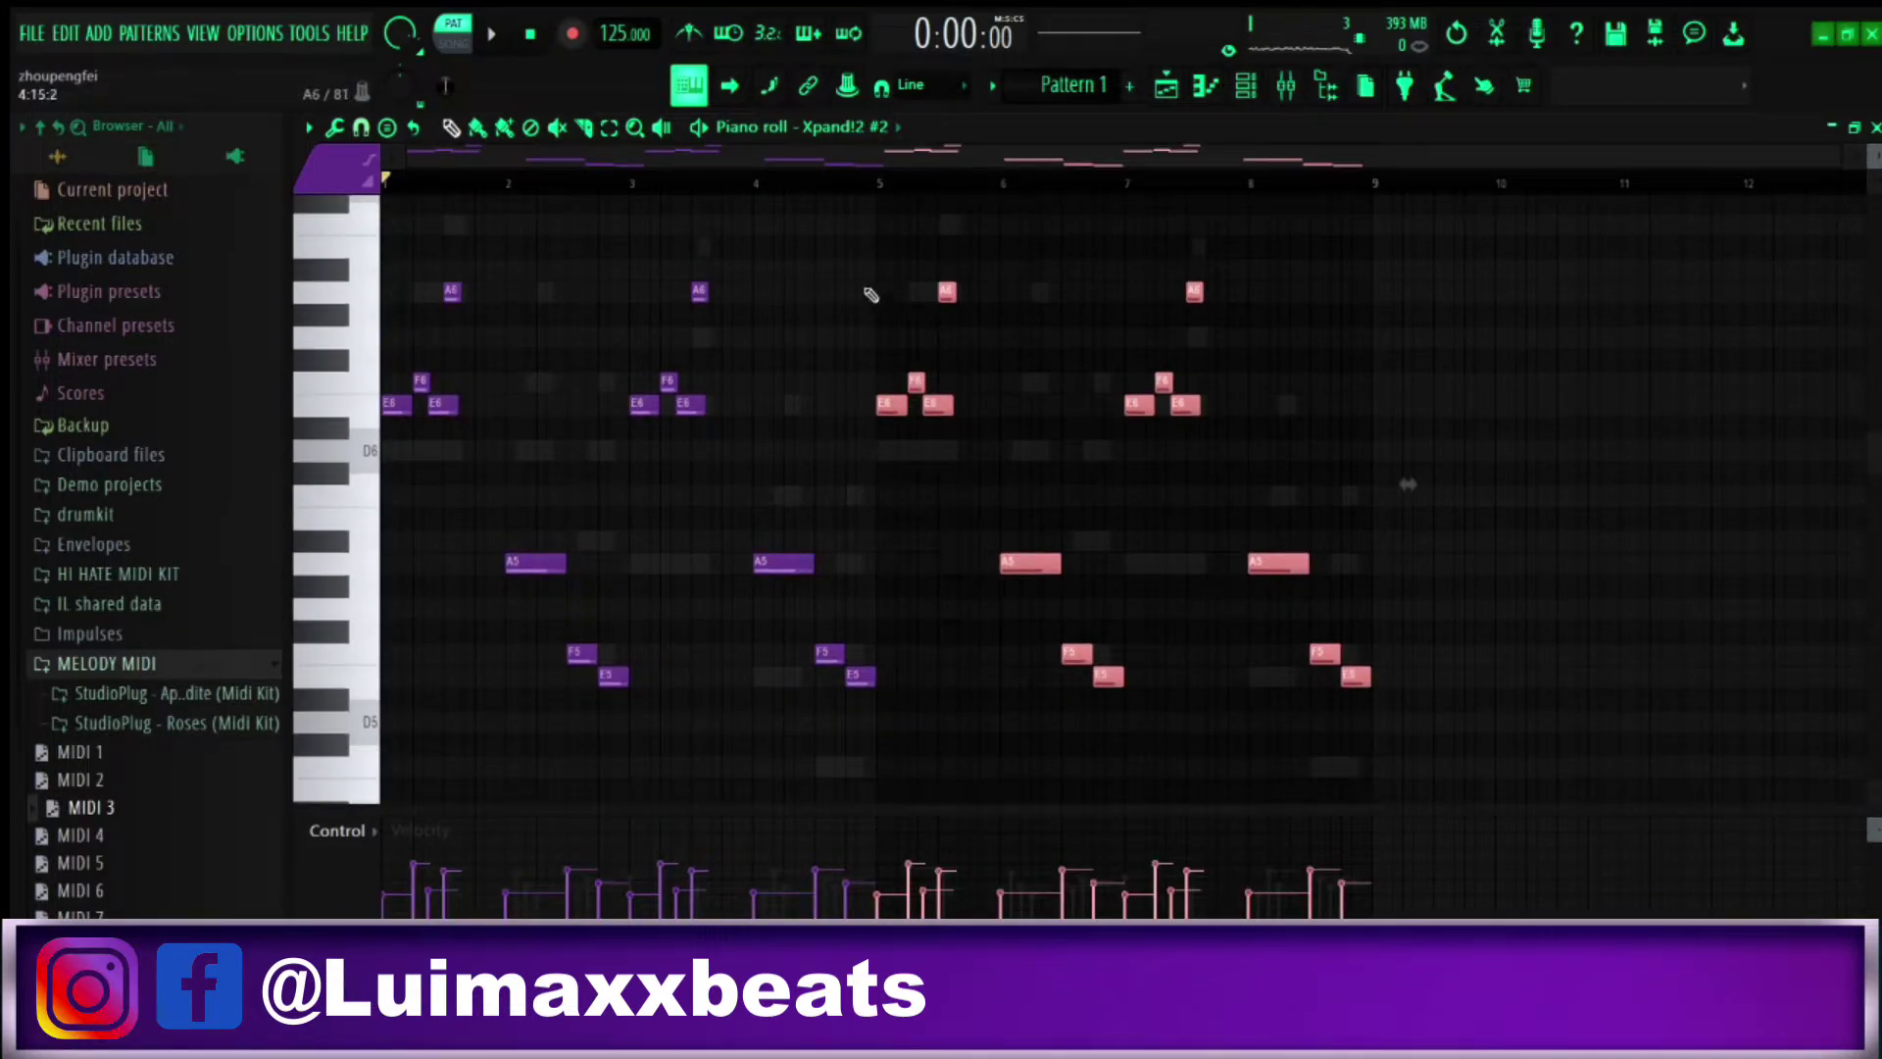
scroll(876, 191, "up", 3)
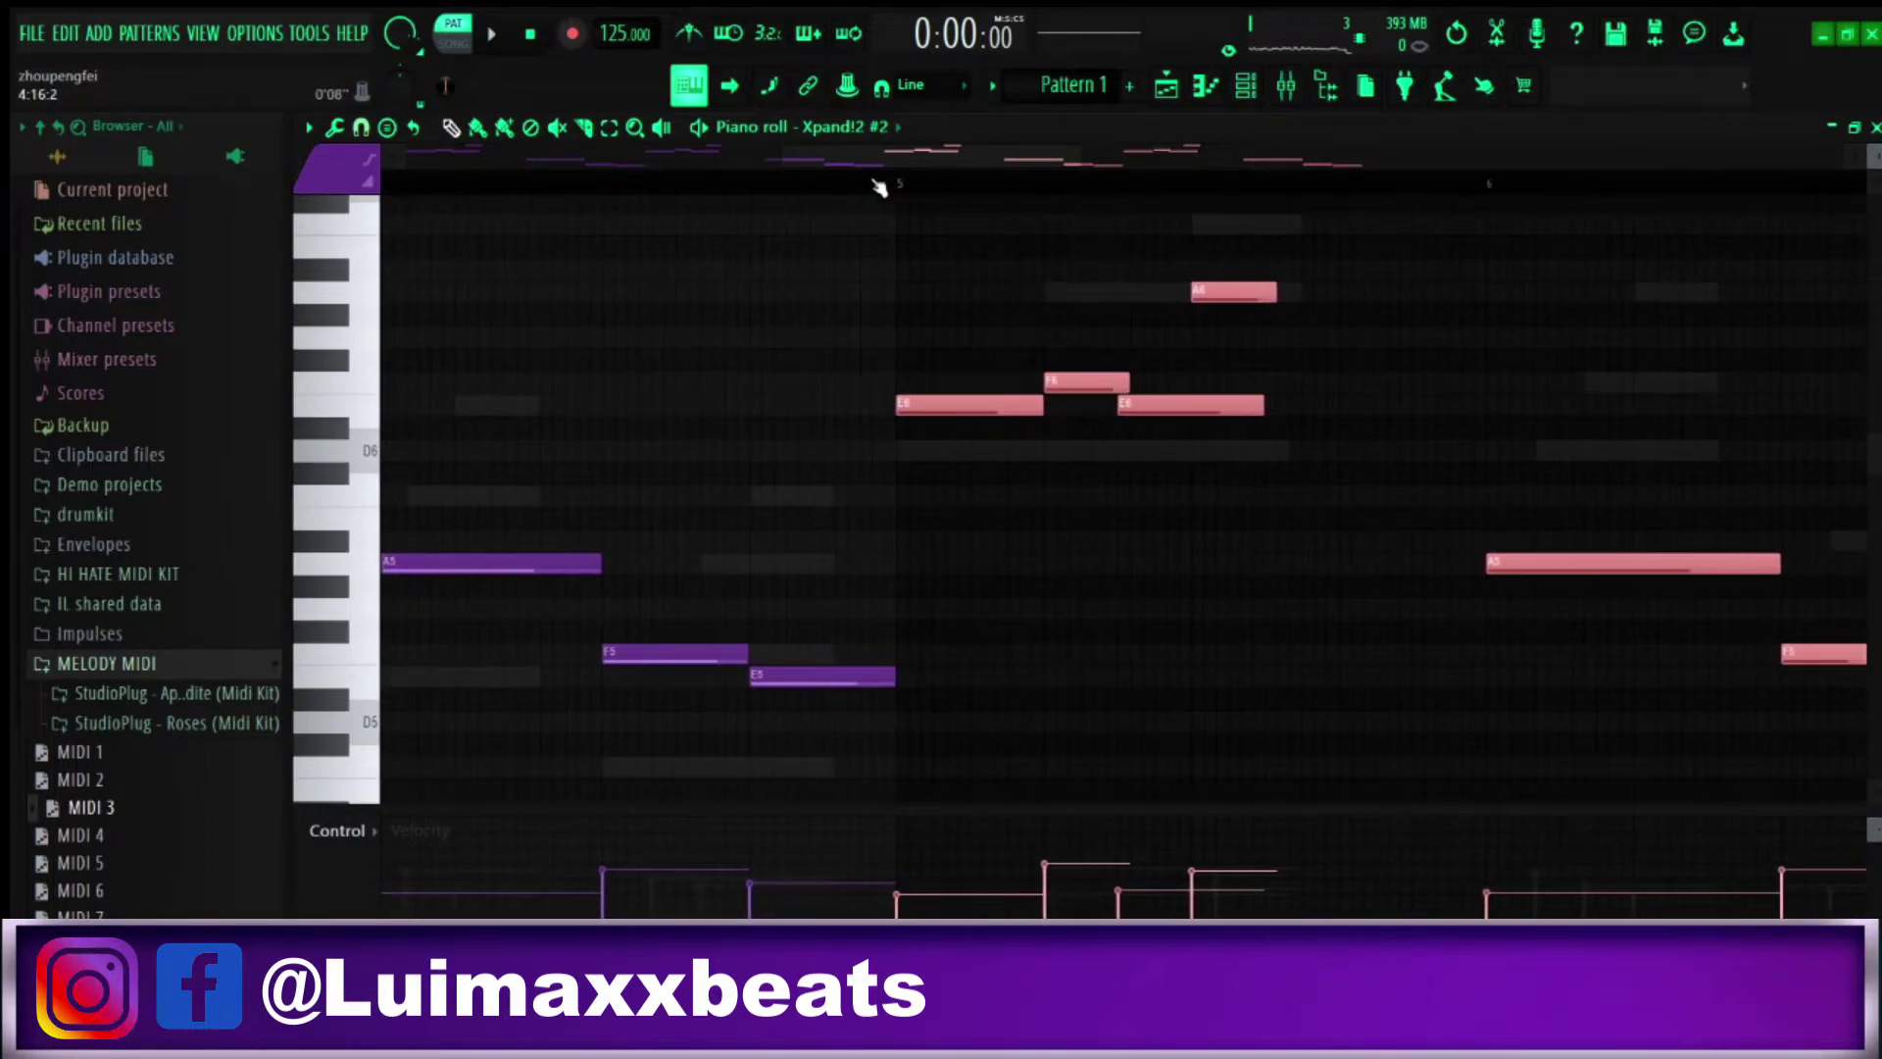
scroll(879, 188, "down", 3)
key("space")
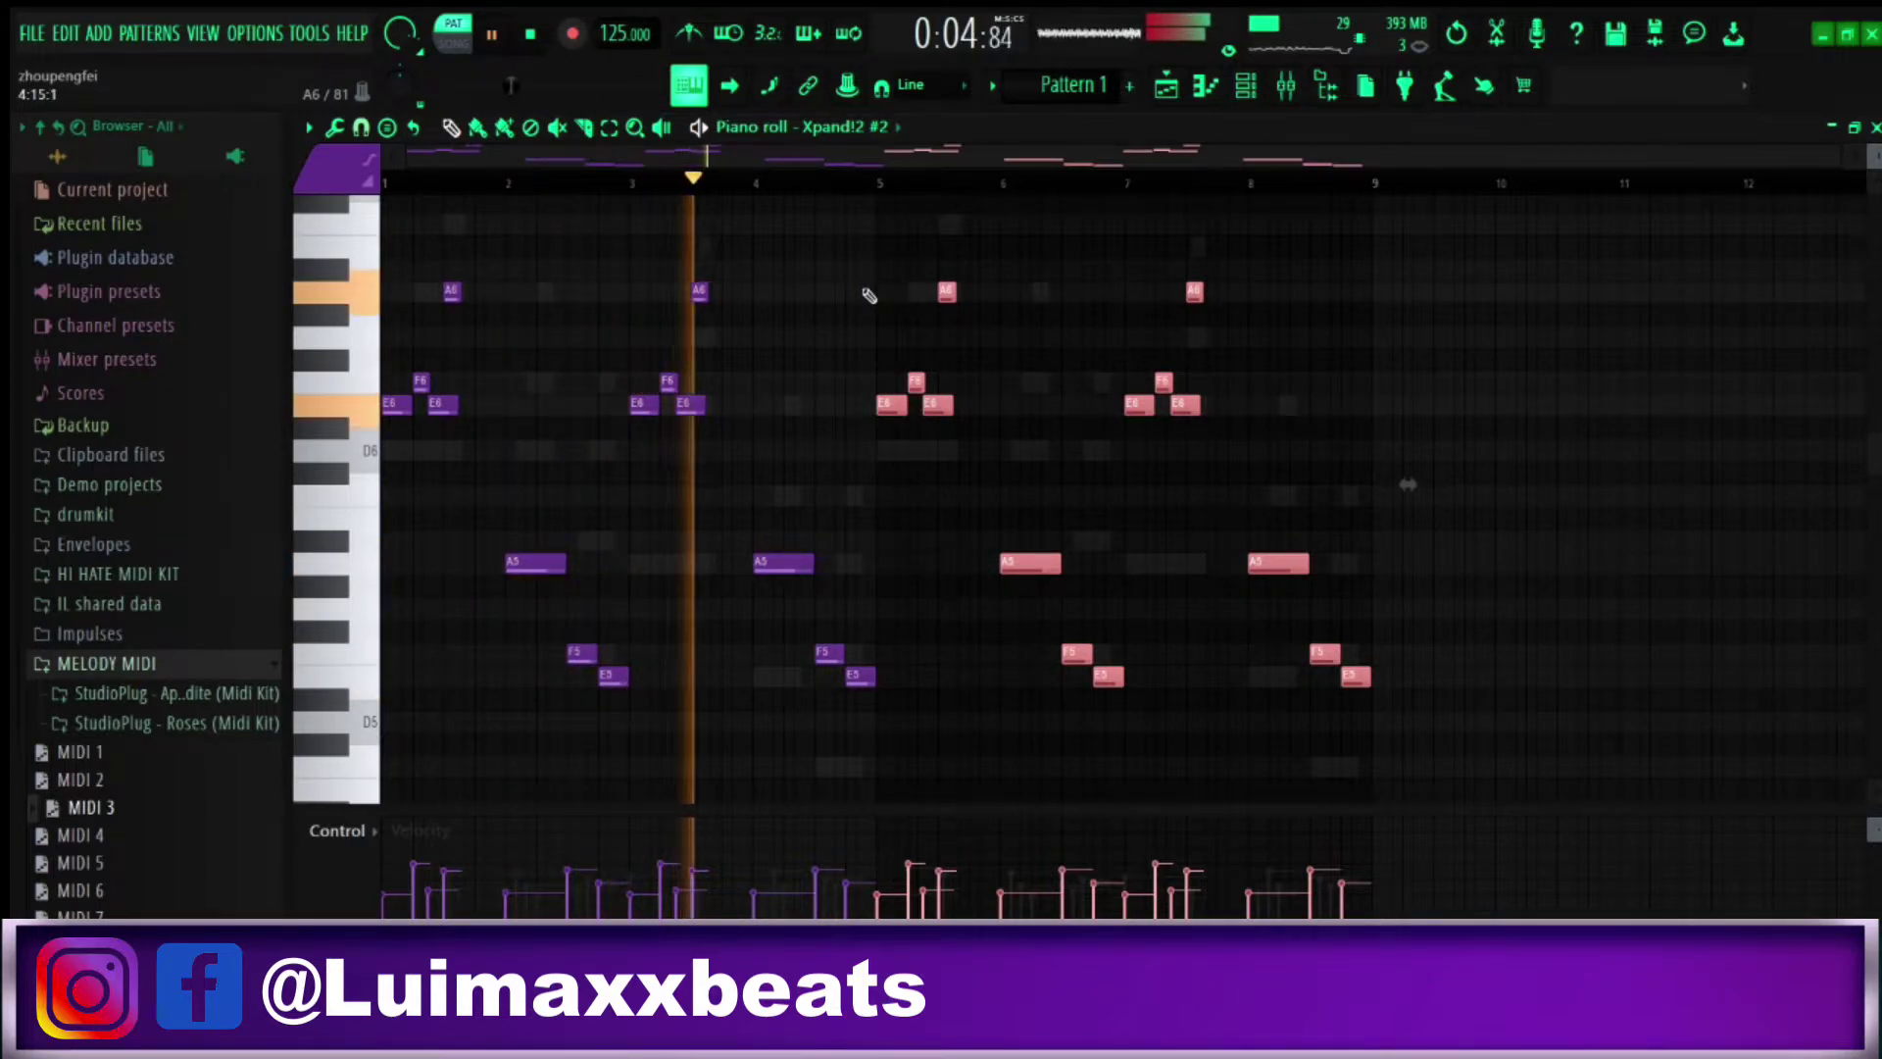
key("space")
Lower all melody notes in bars 3–4 and 7–8 by five semitones
left_click_drag(882, 755, 702, 429)
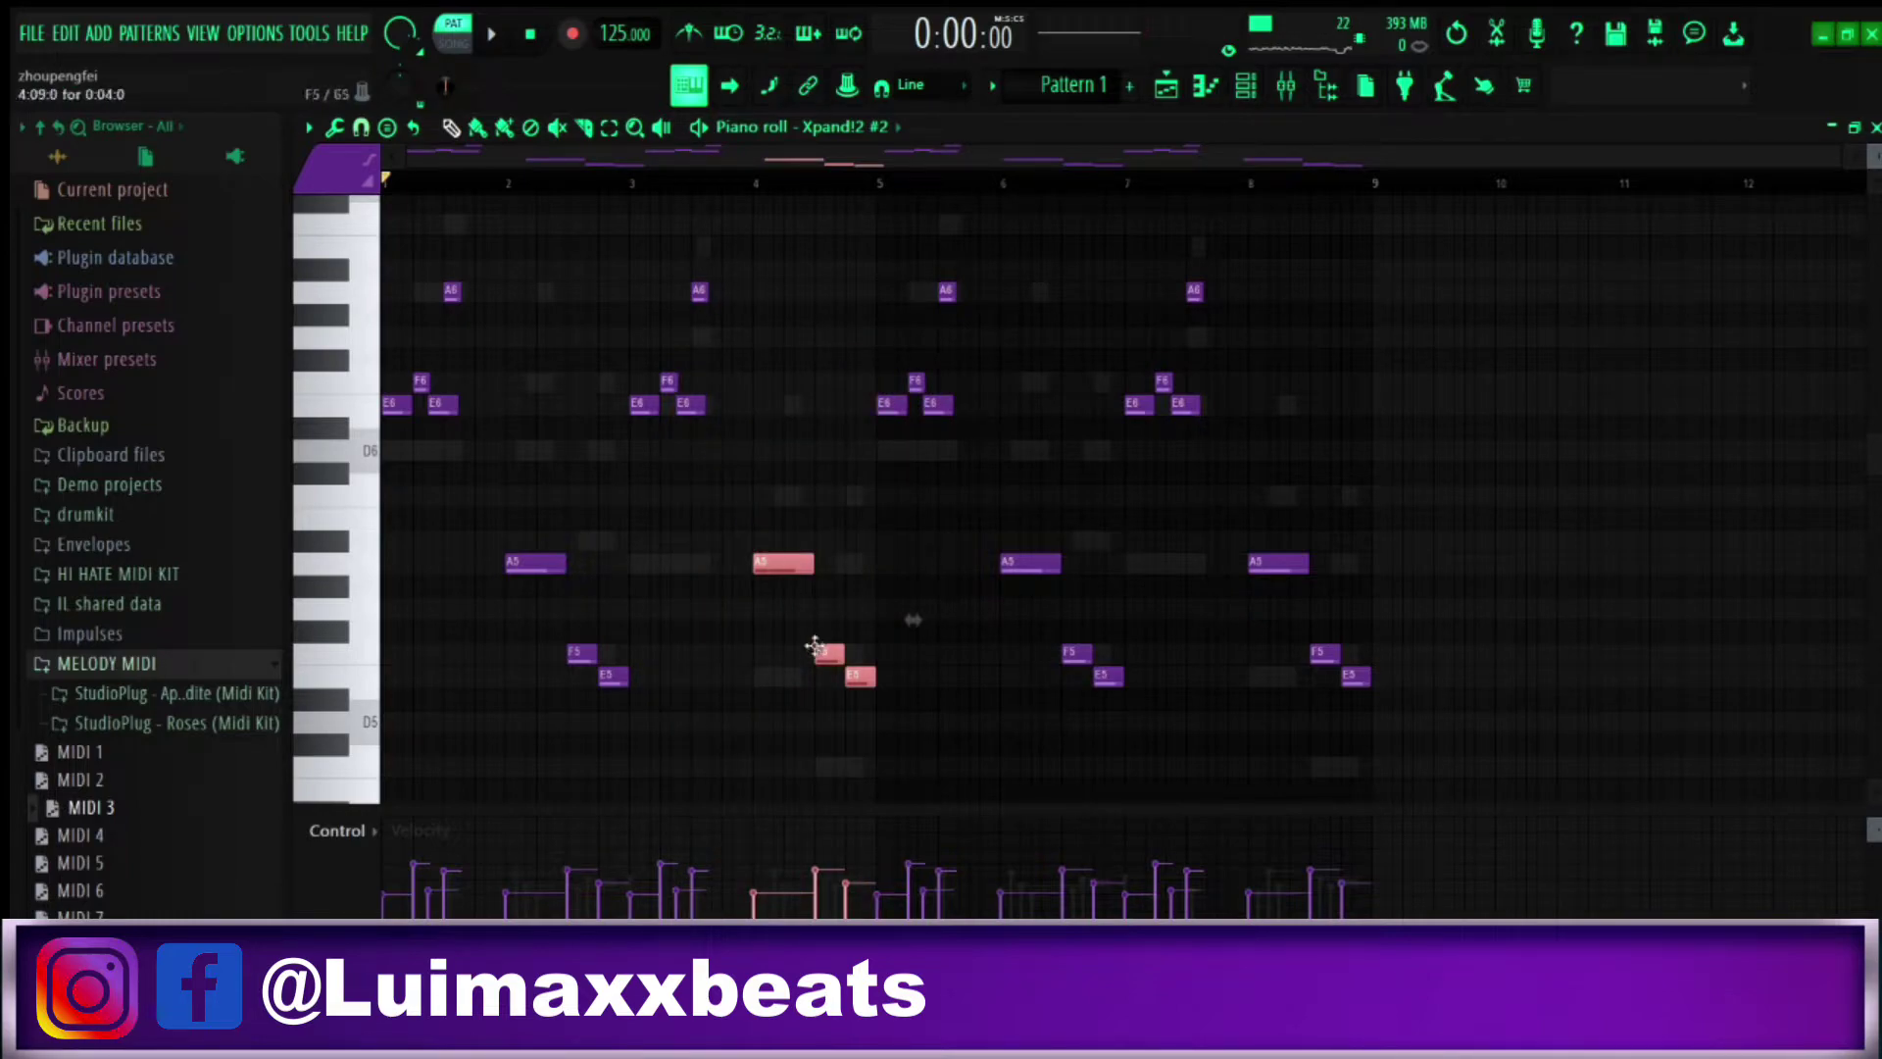
left_click_drag(833, 654, 659, 292)
mouse_move(1392, 755)
left_mouse_down()
mouse_move(1180, 303)
mouse_move(1147, 270)
left_mouse_up()
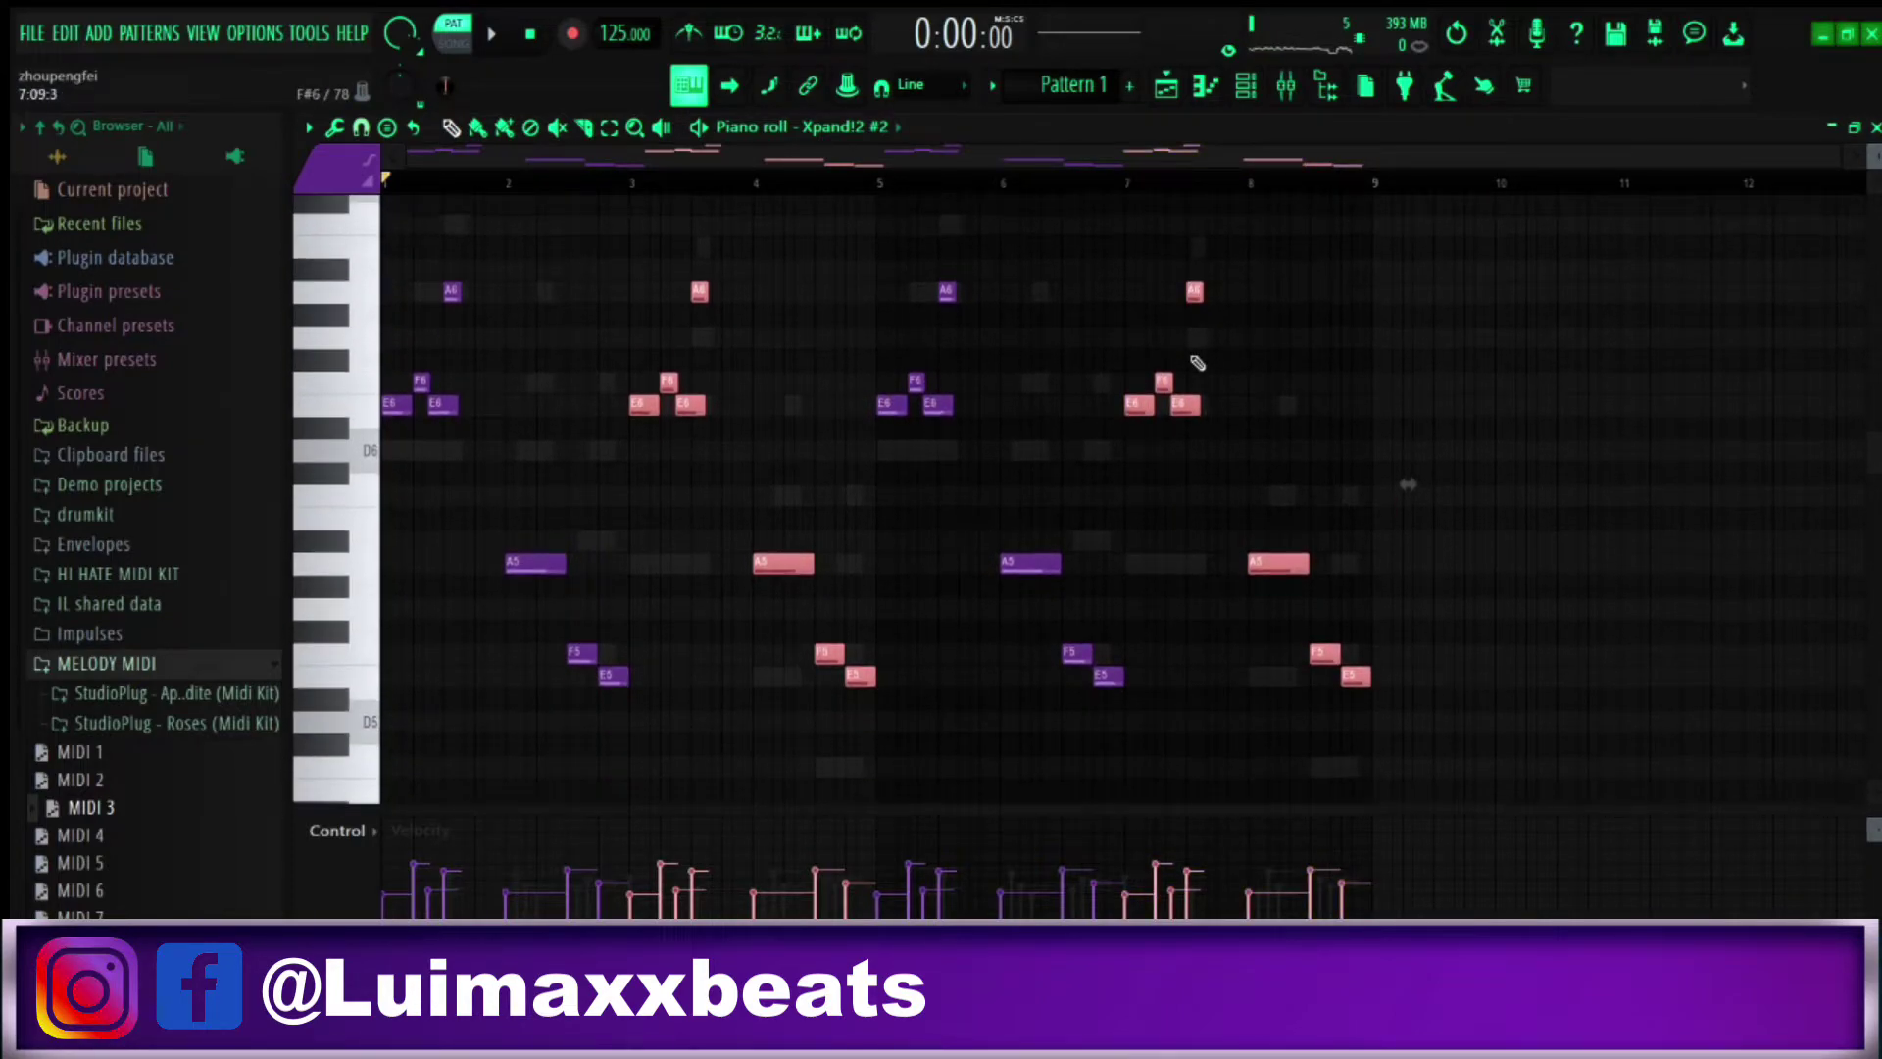
key("shift+Down")
key("shift+Down")
key("shift+Down")
key("shift+Down")
key("shift+Down")
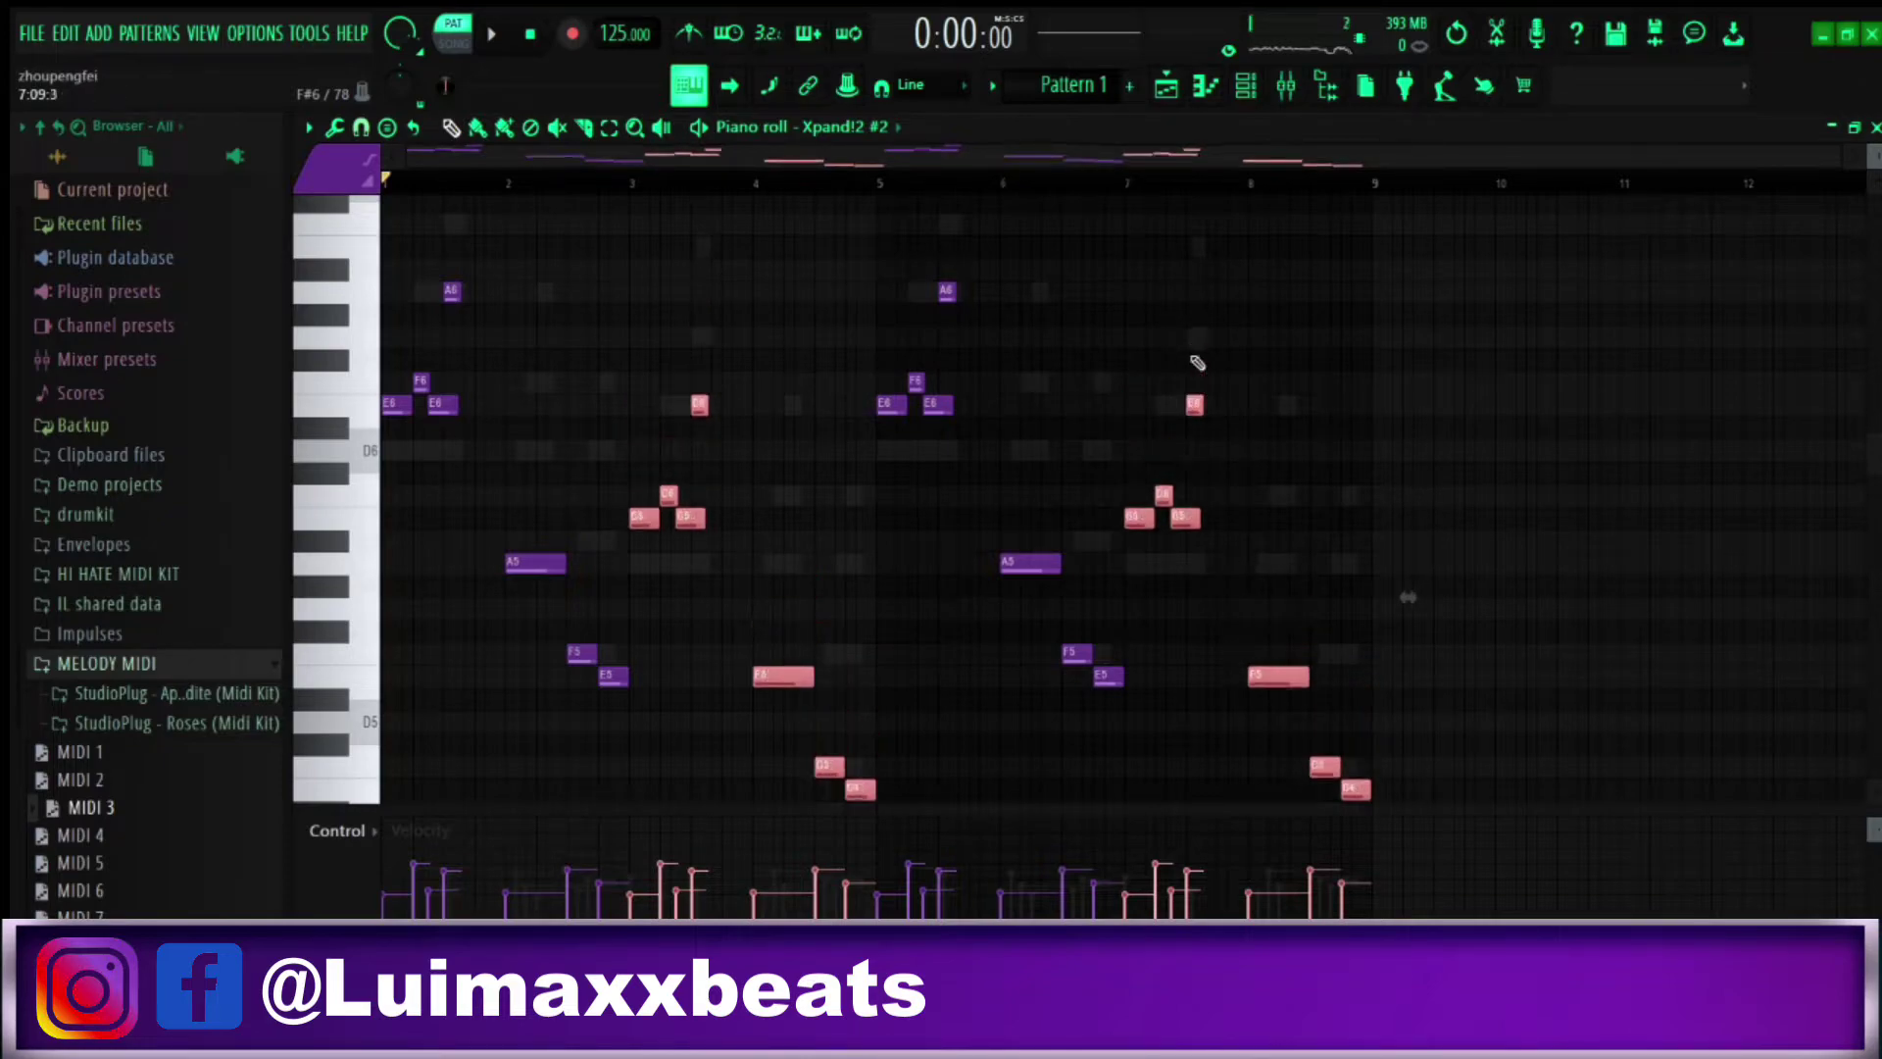
Play back the melody from the start and around bars 2 and 3 to check the transposed phrase
key("space")
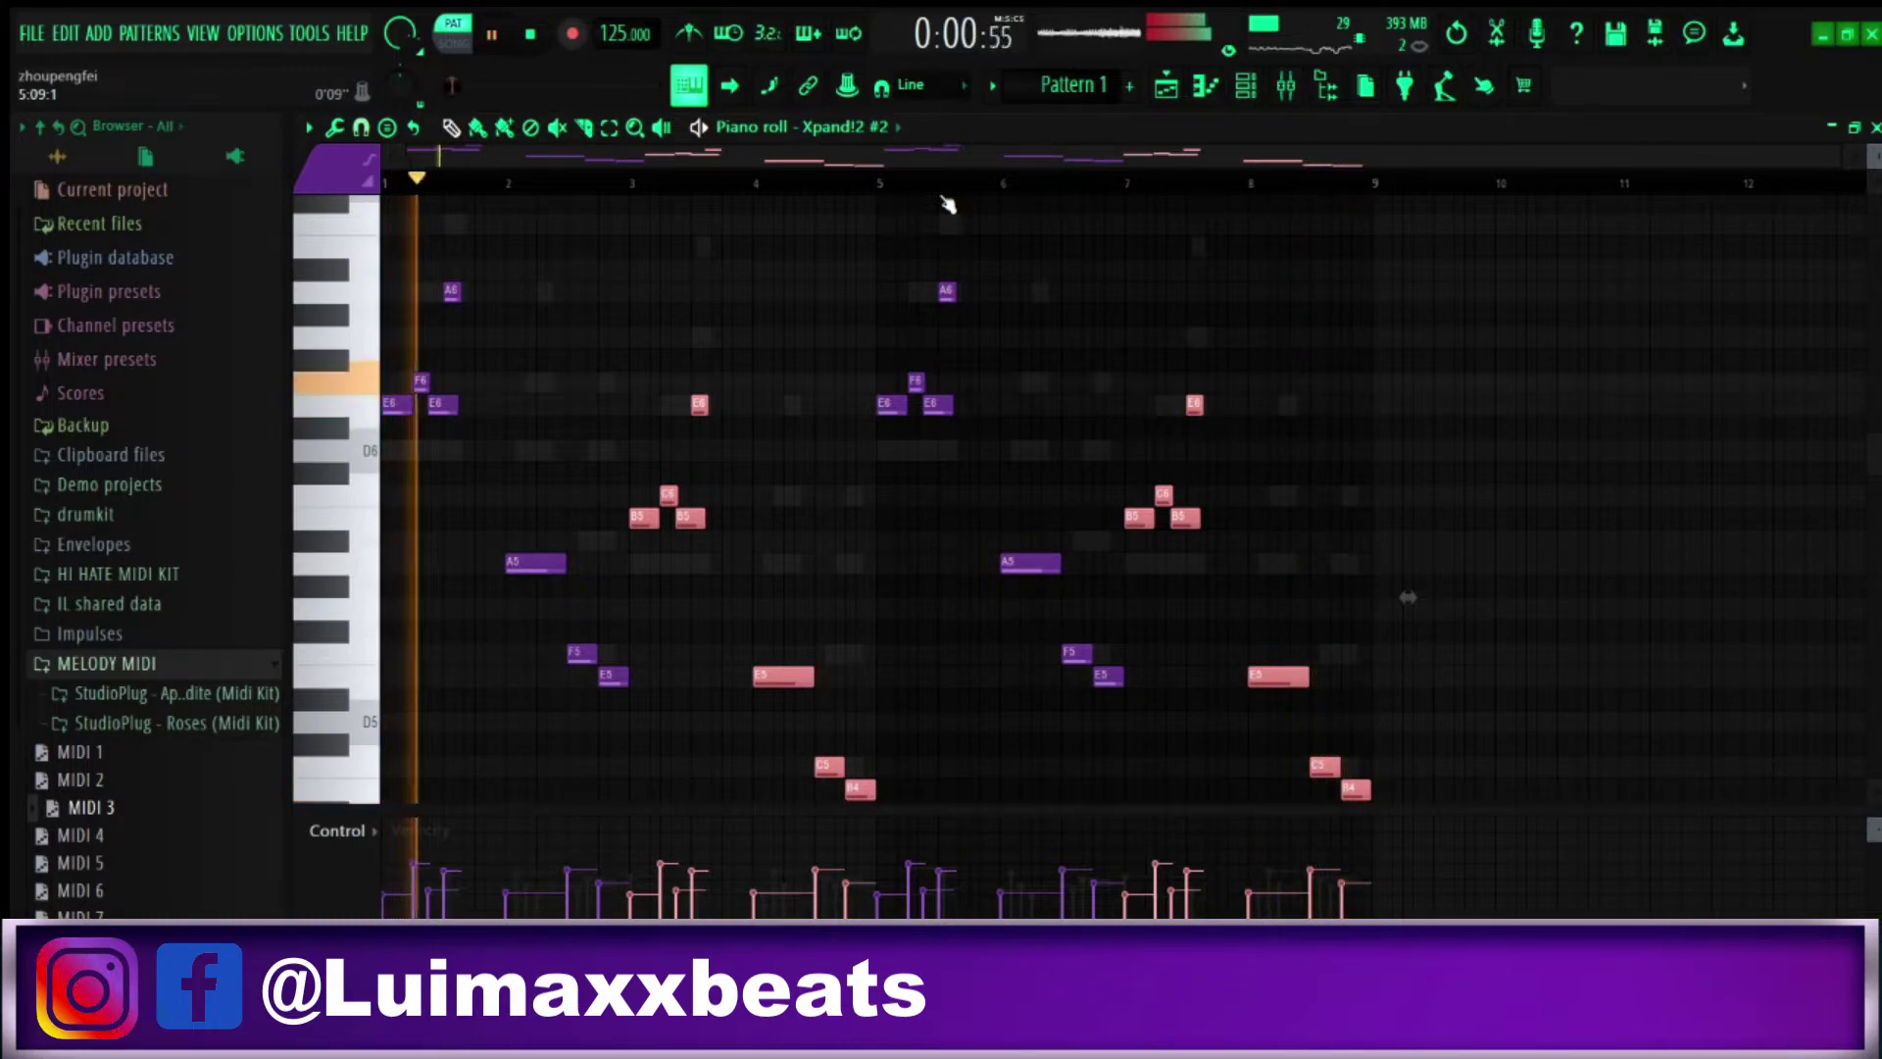
key("space")
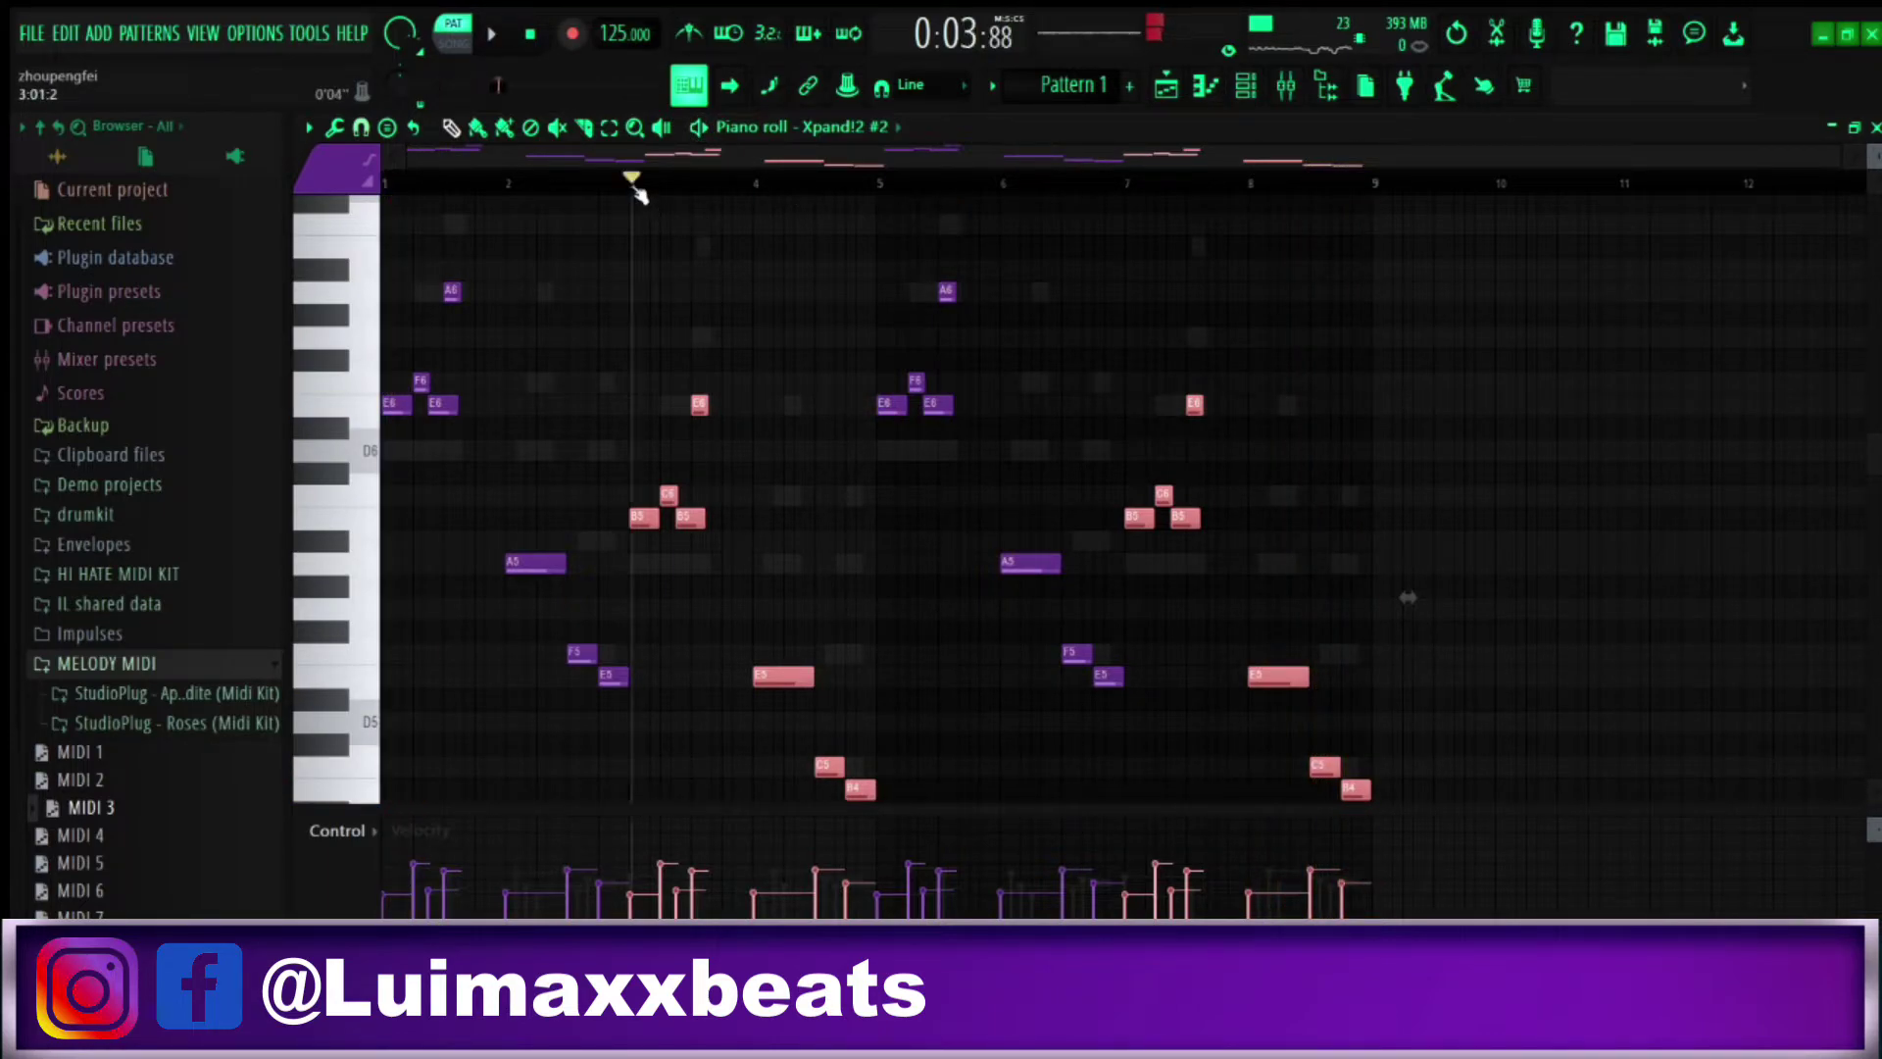
left_click(633, 186)
key("space")
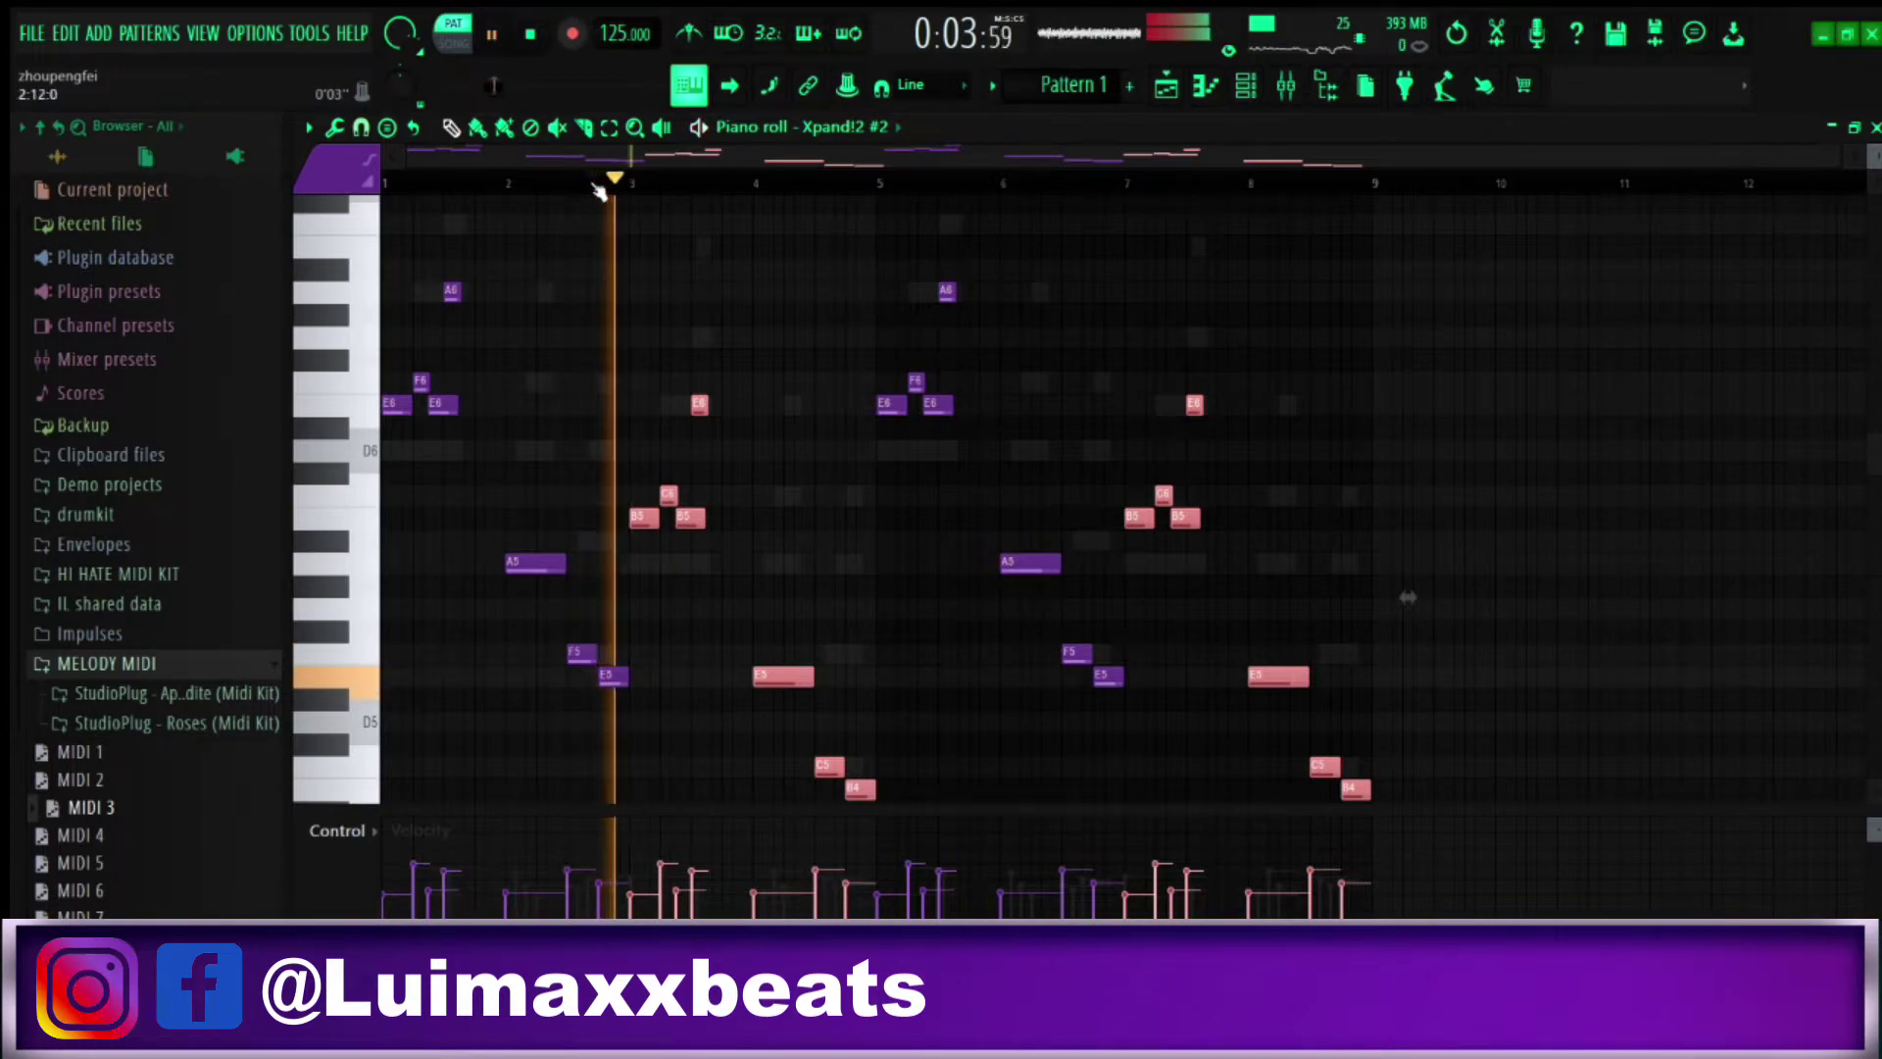
left_click(562, 178)
left_click(385, 179)
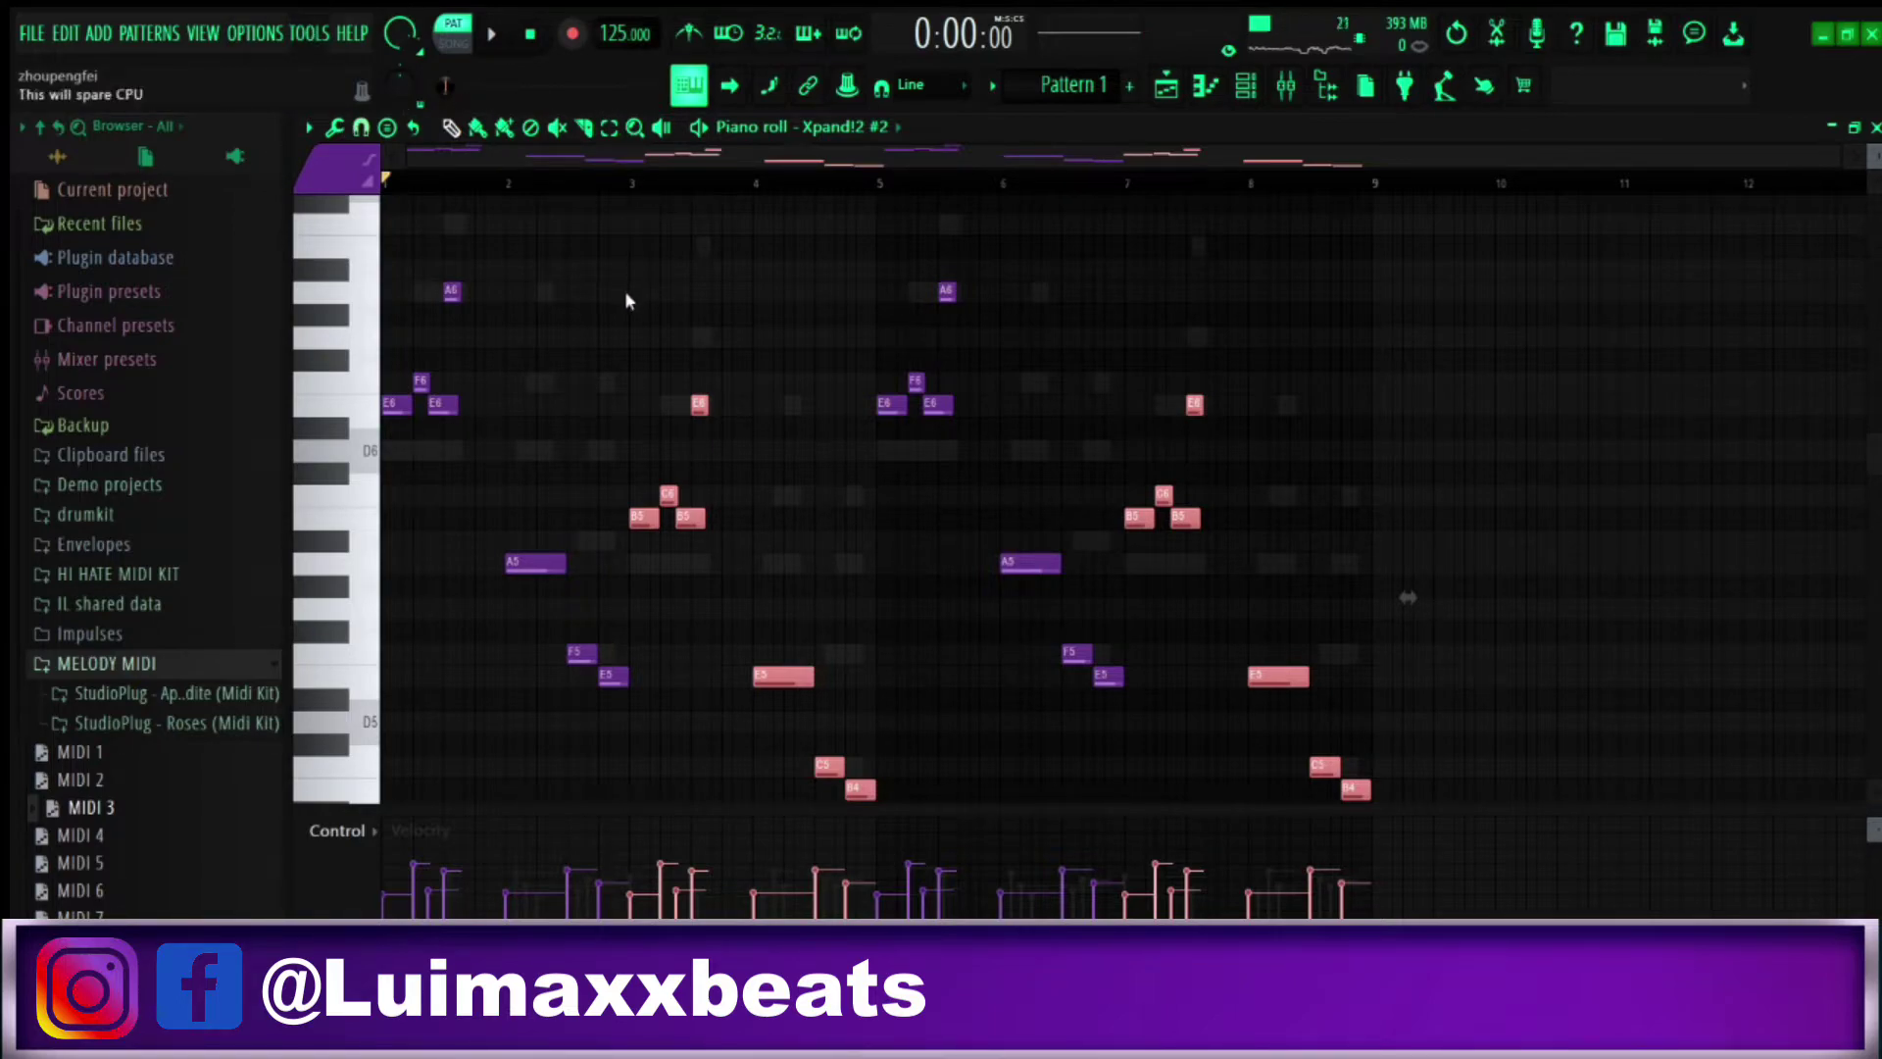
key("space")
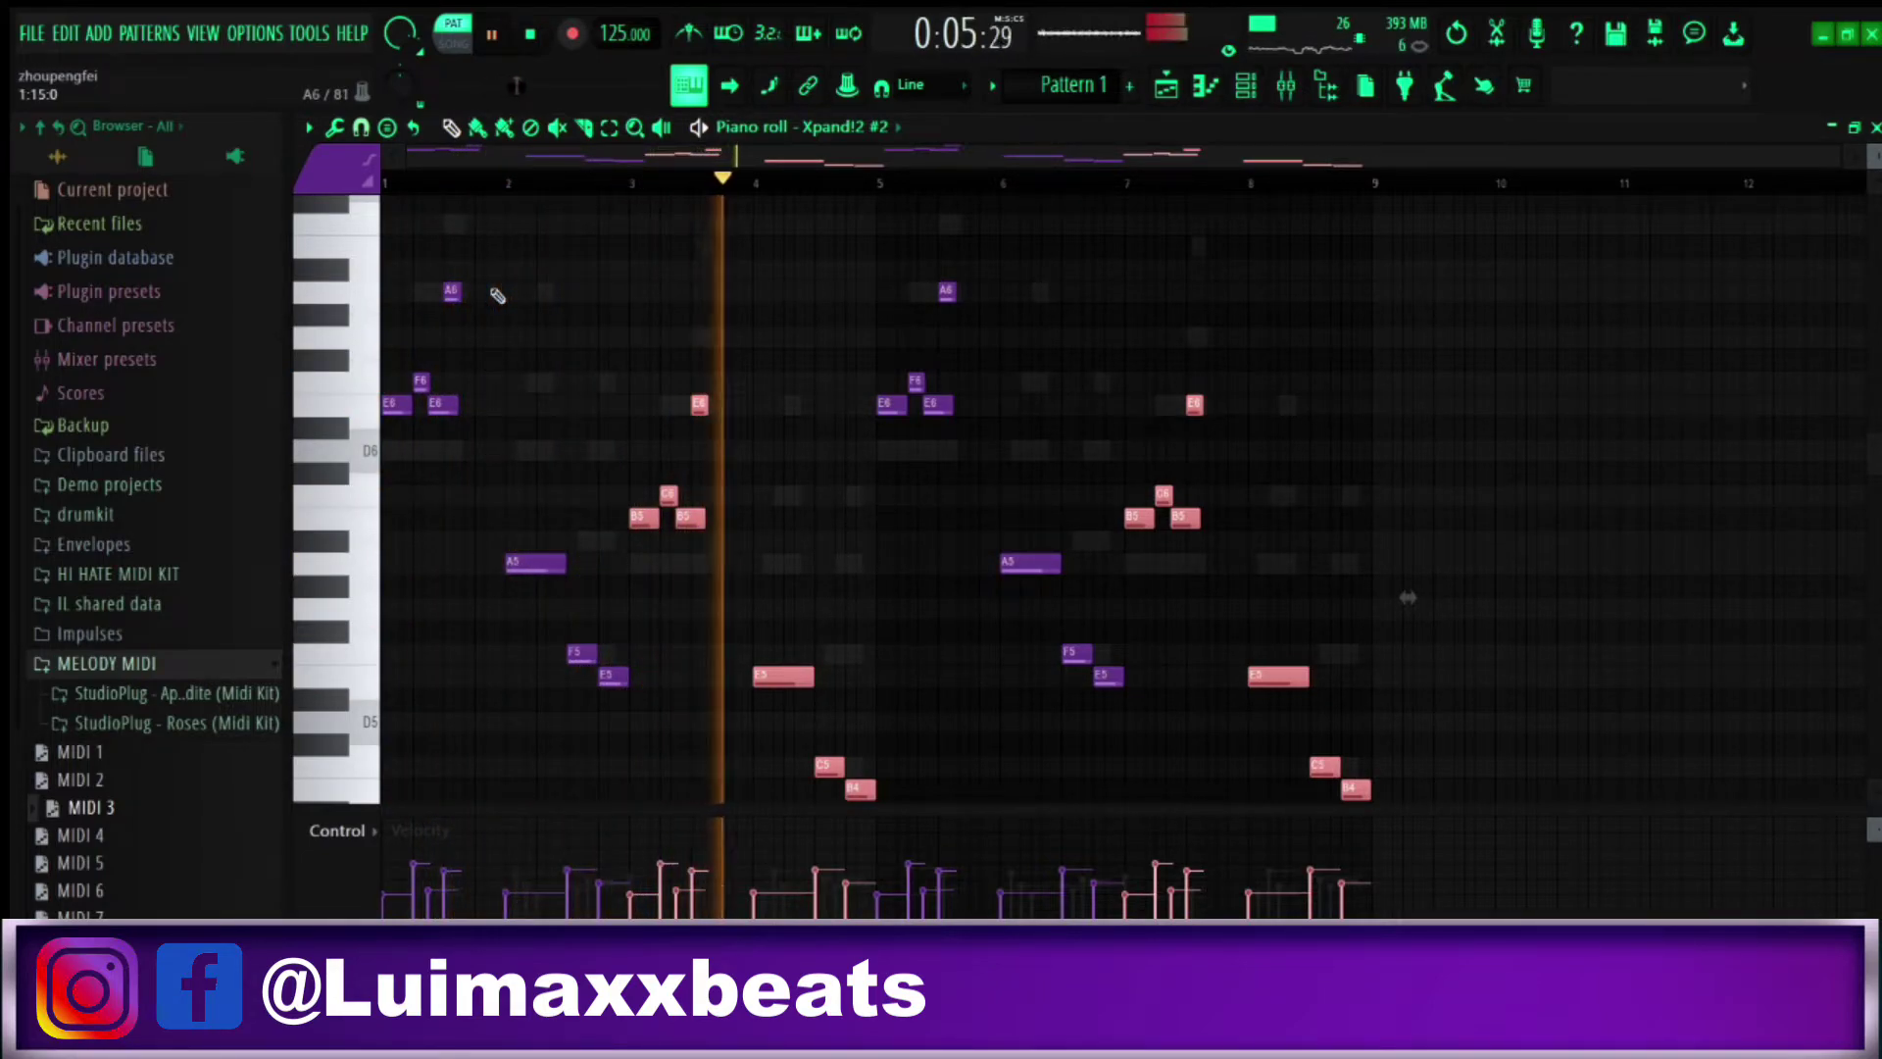
key("space")
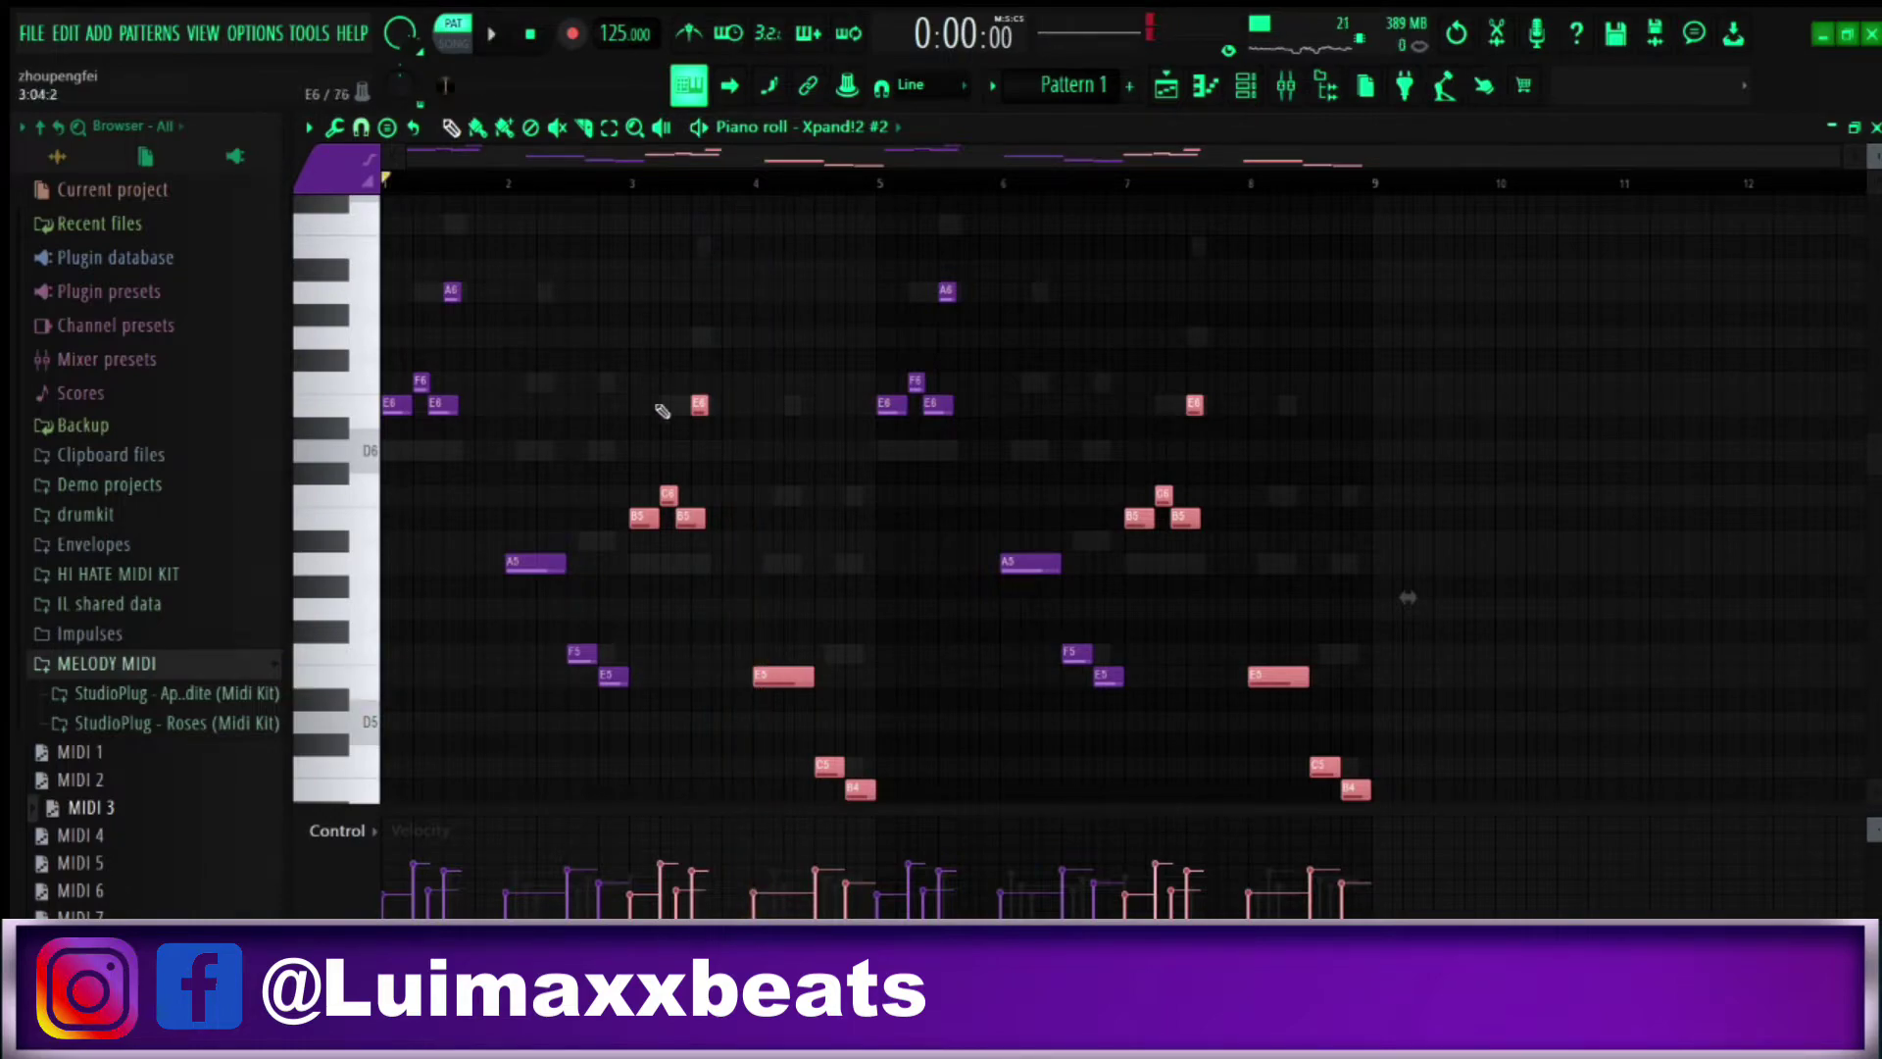
Try out extra four-step notes such as A5, D5 and D6 around the start of bar 3 and play back the melody
left_click(639, 562)
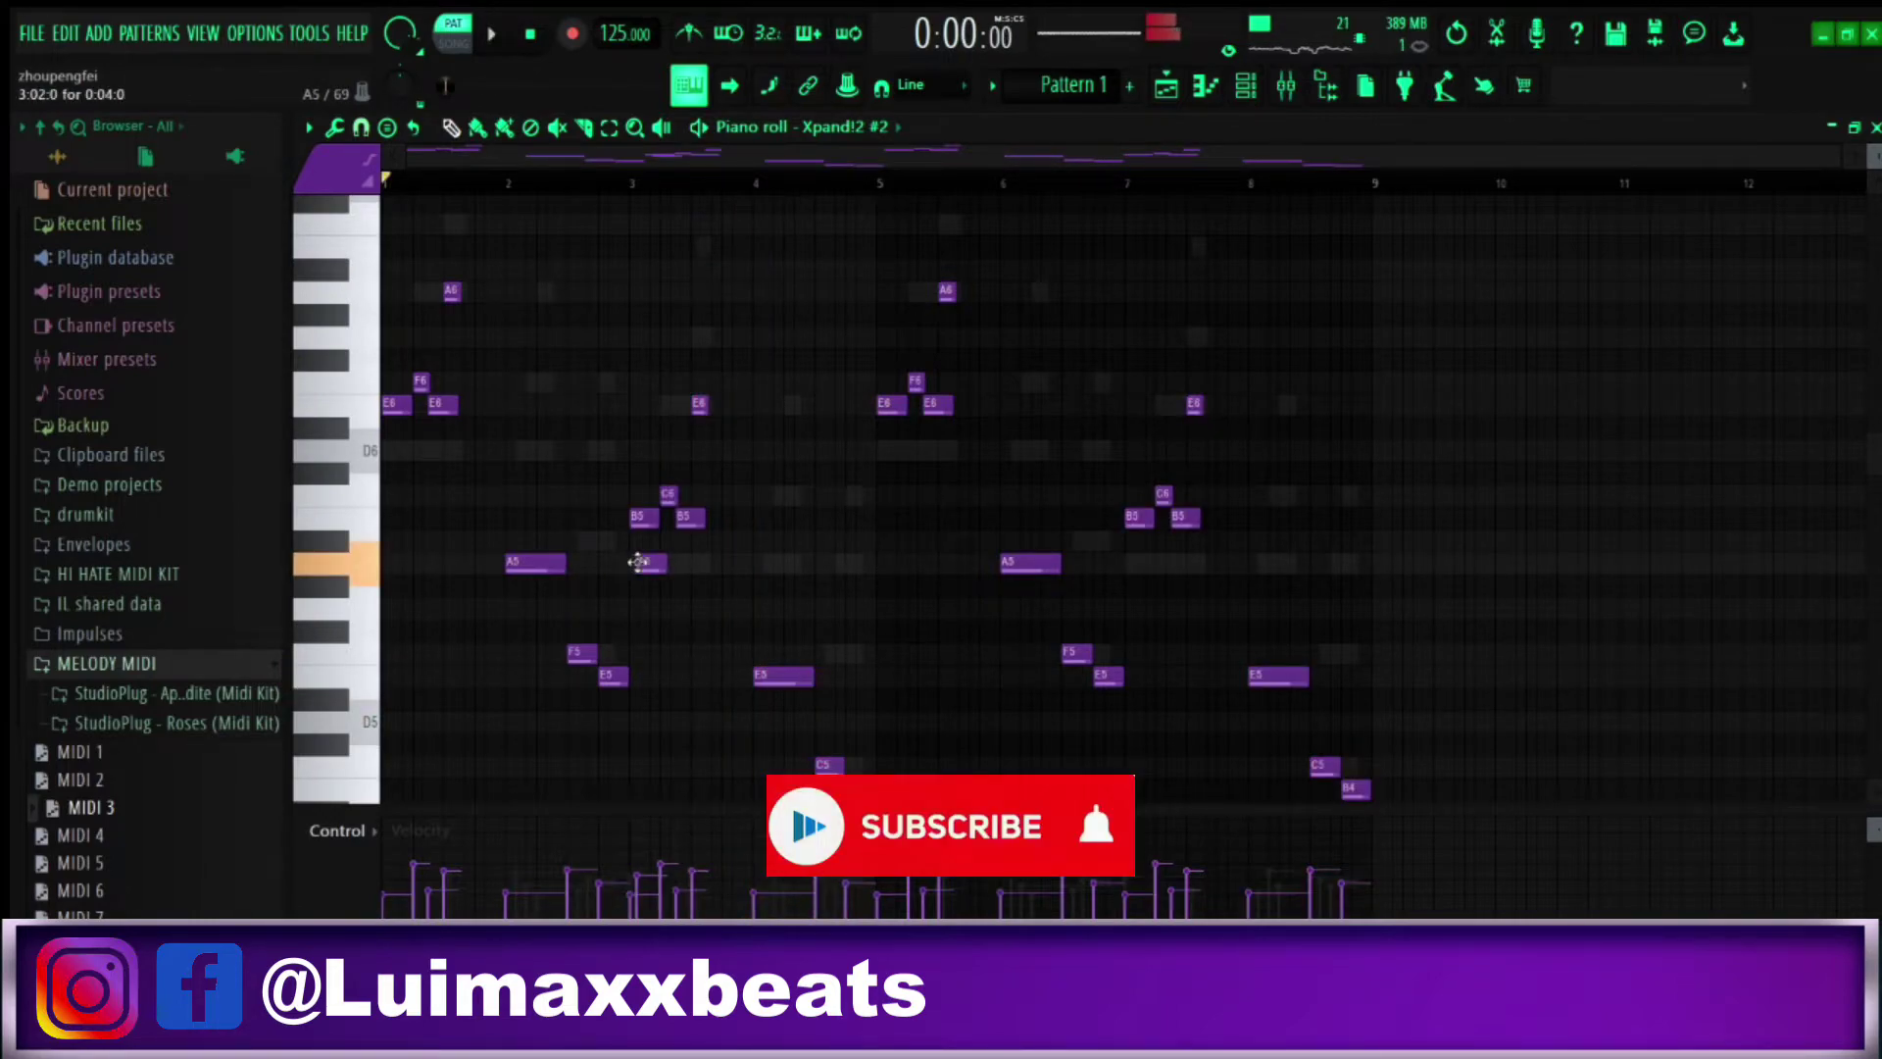
left_click_drag(628, 602, 624, 650)
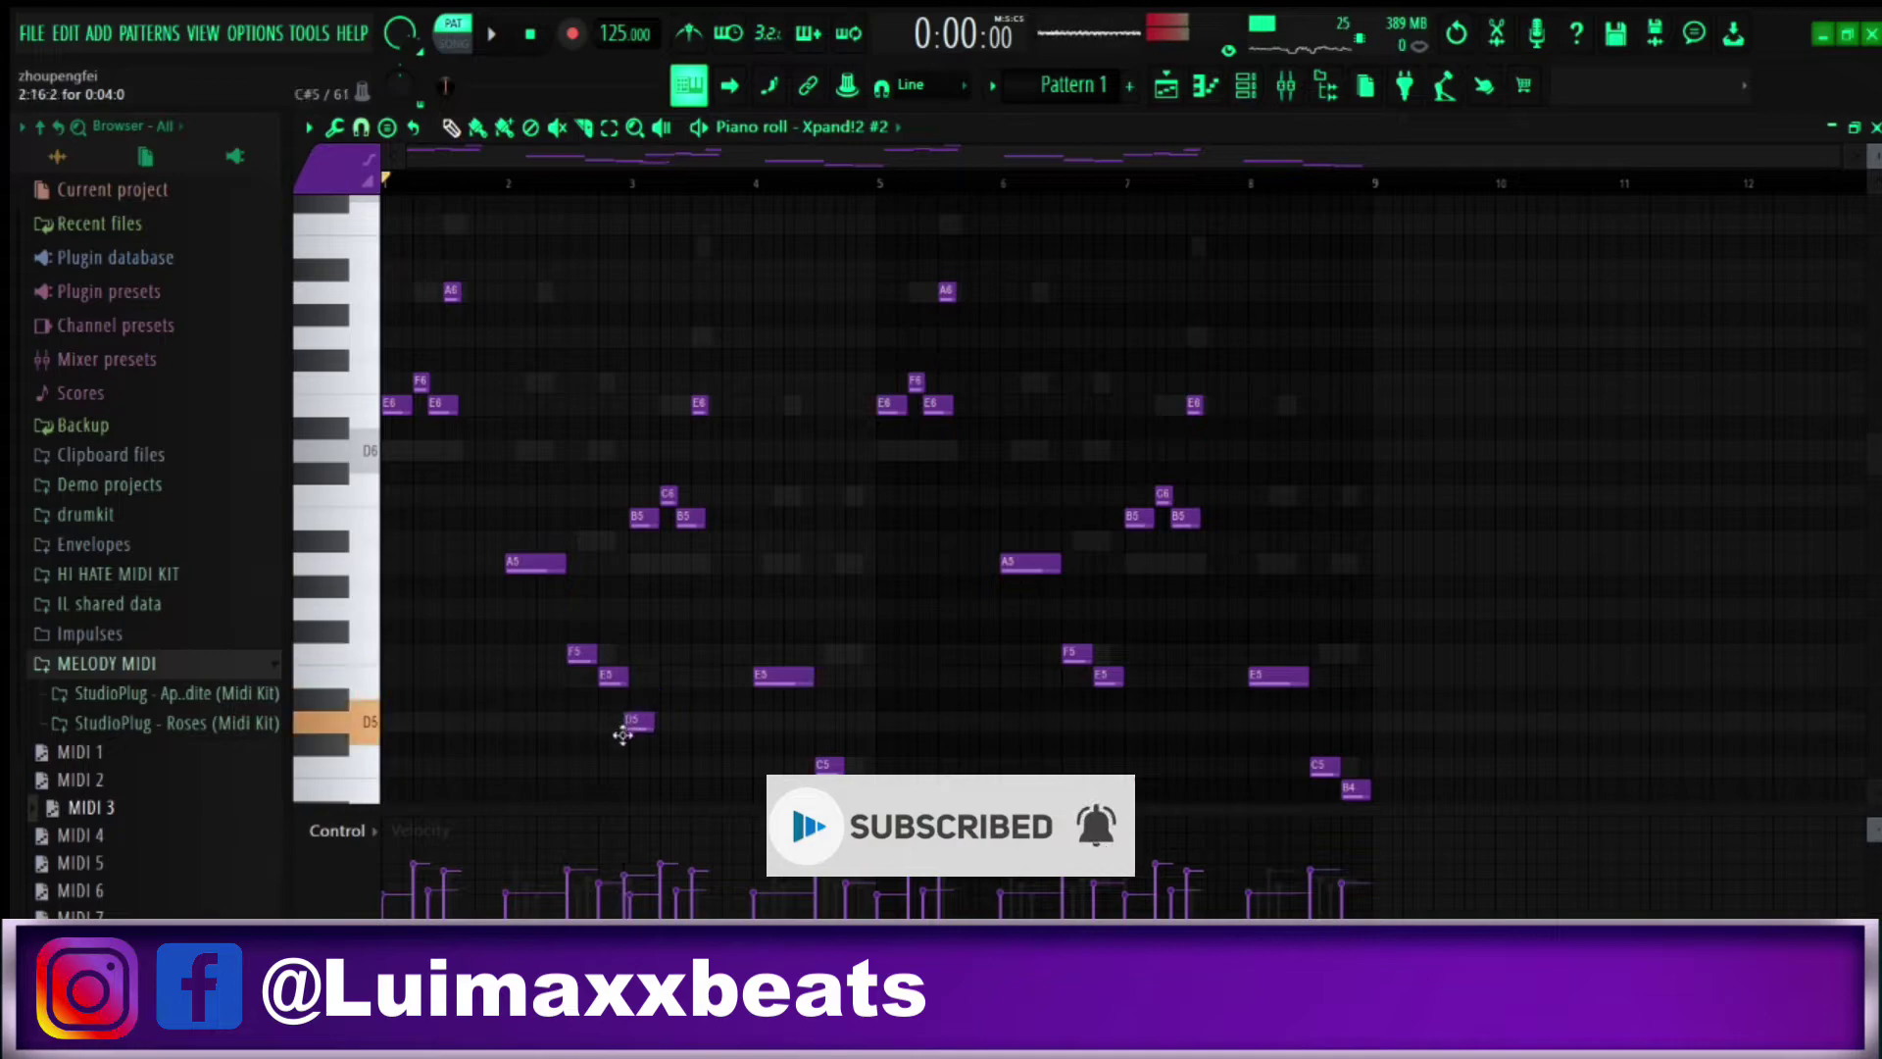
left_click_drag(632, 774, 644, 601)
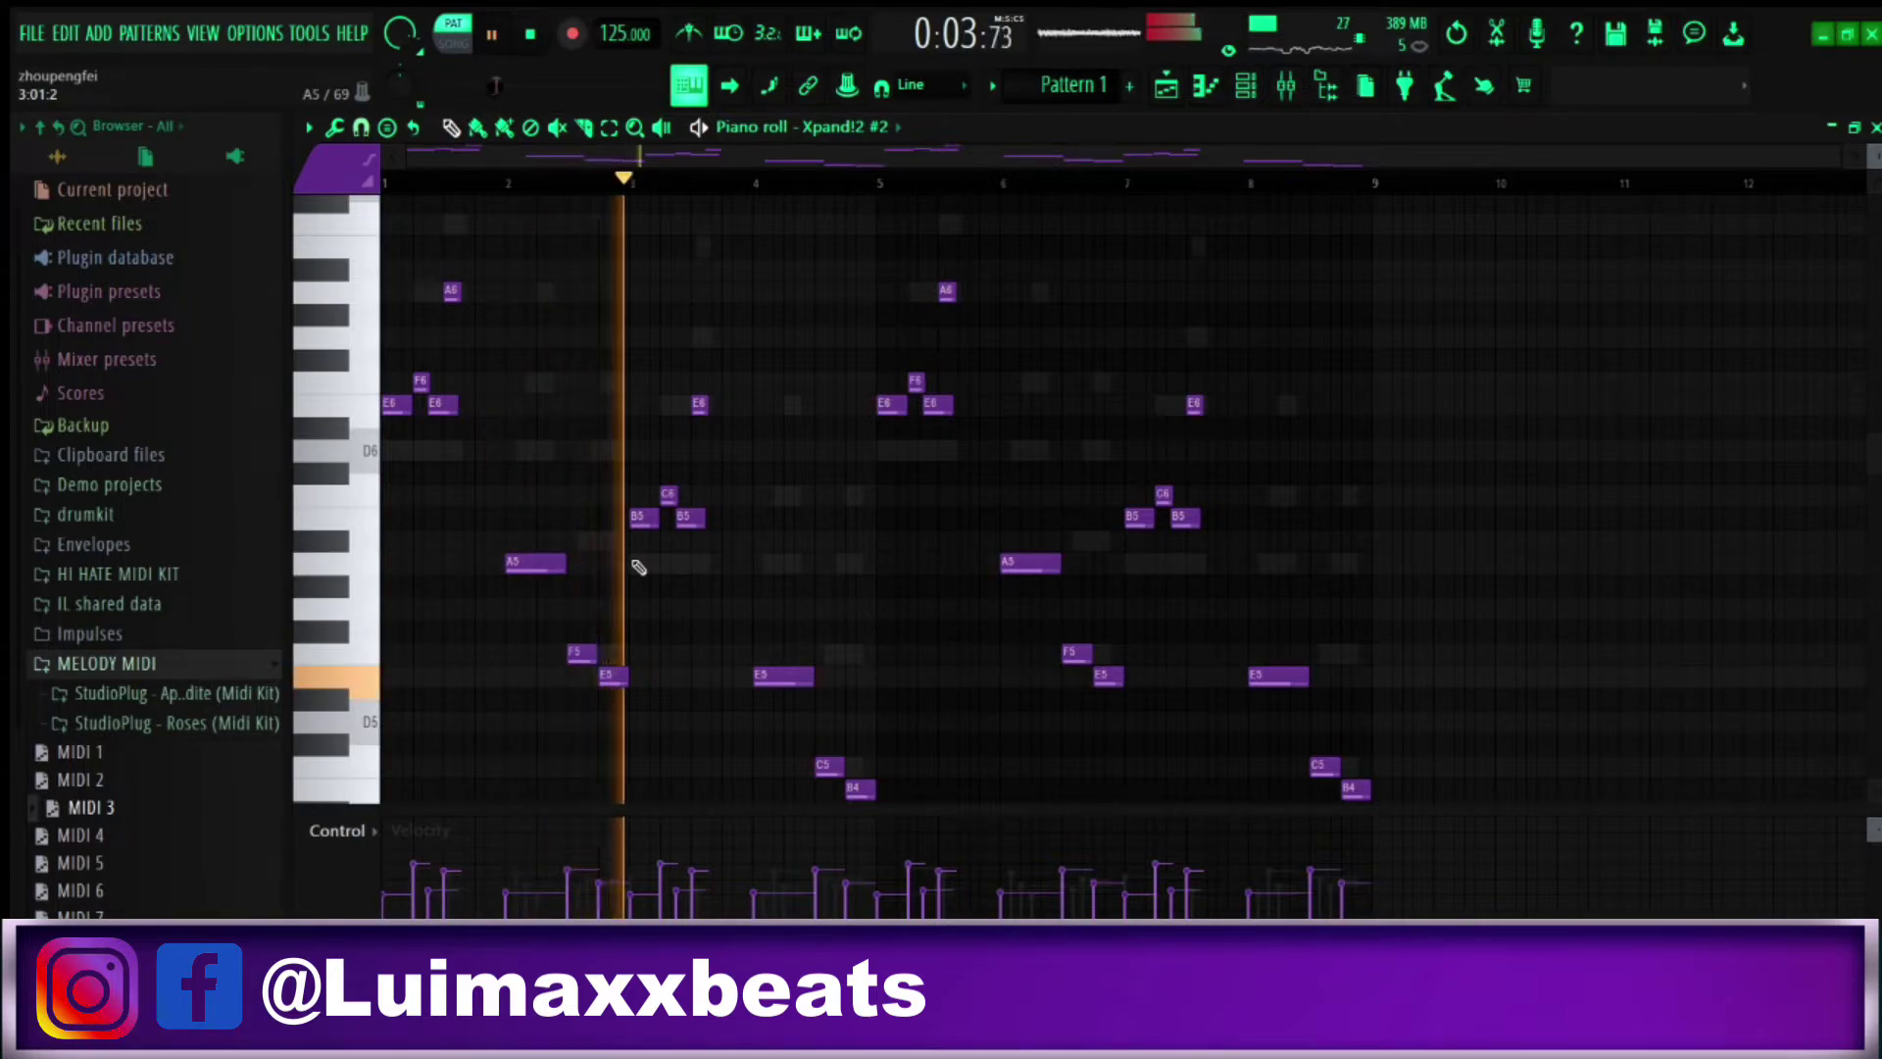
key("space")
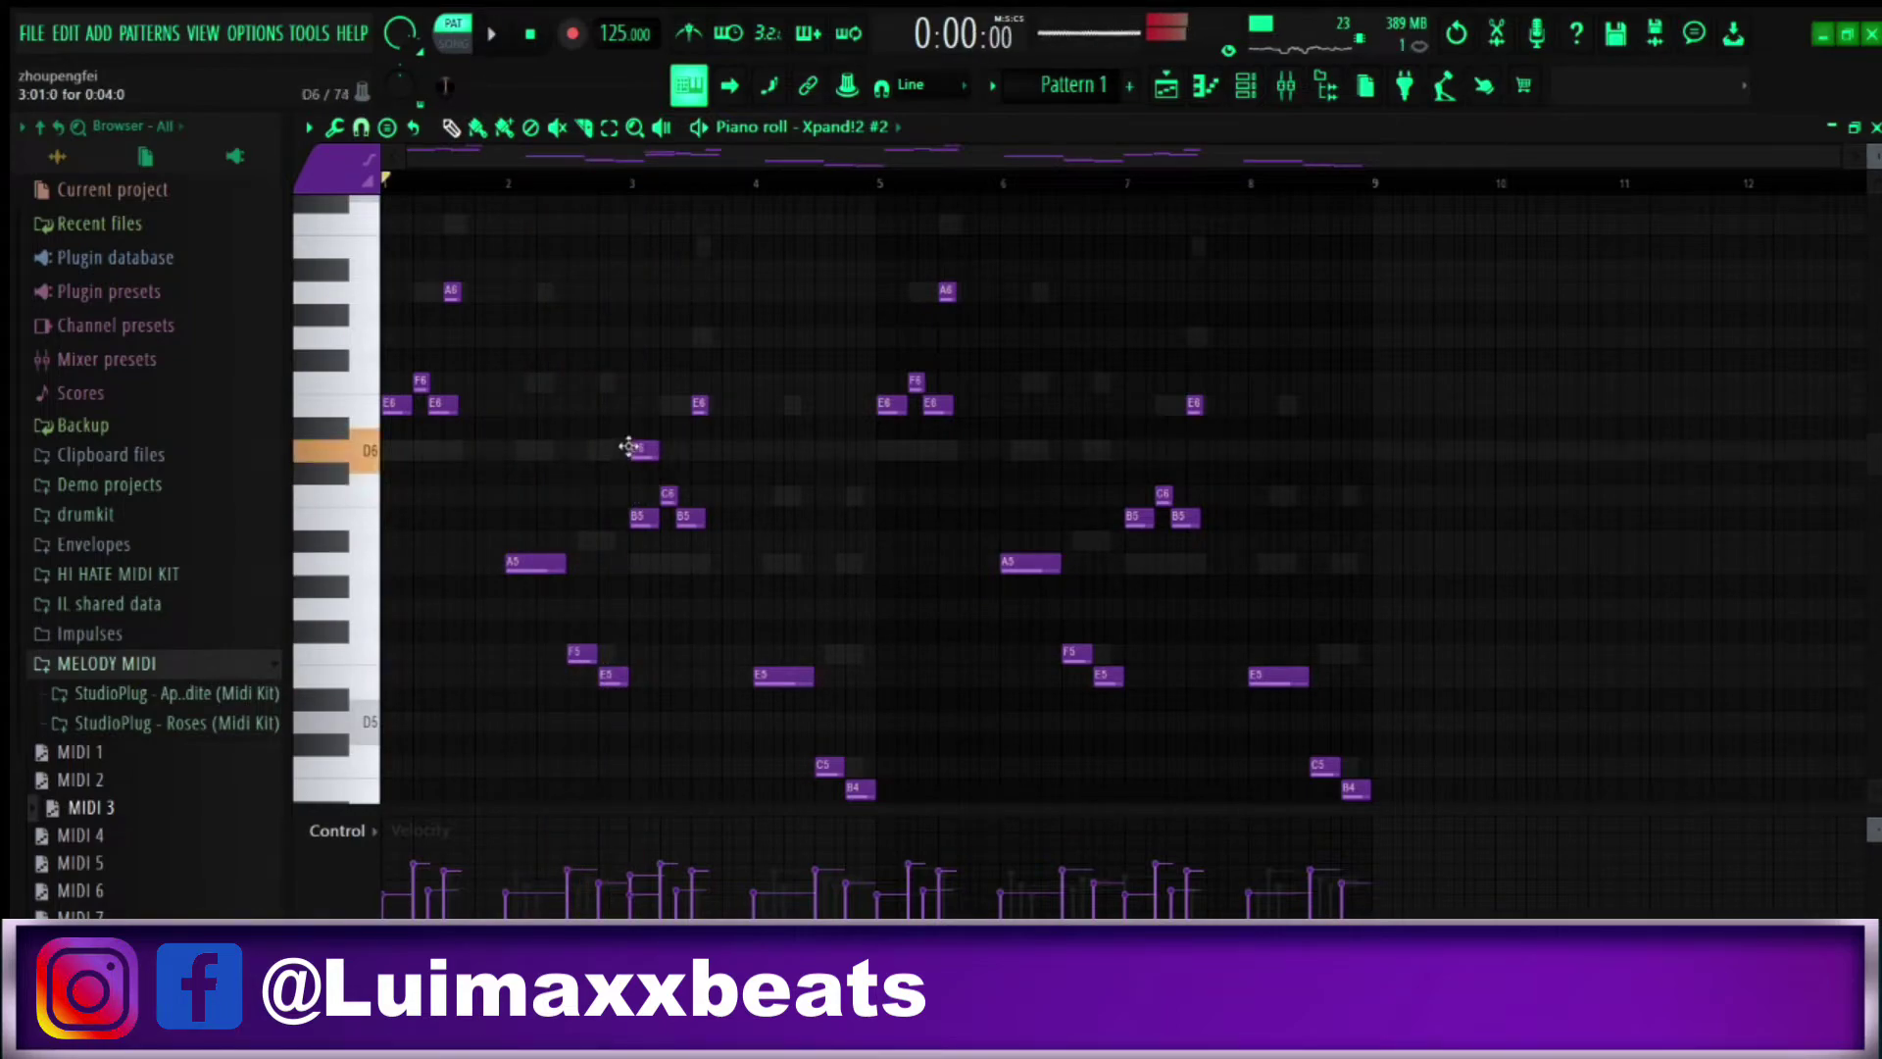
key("space")
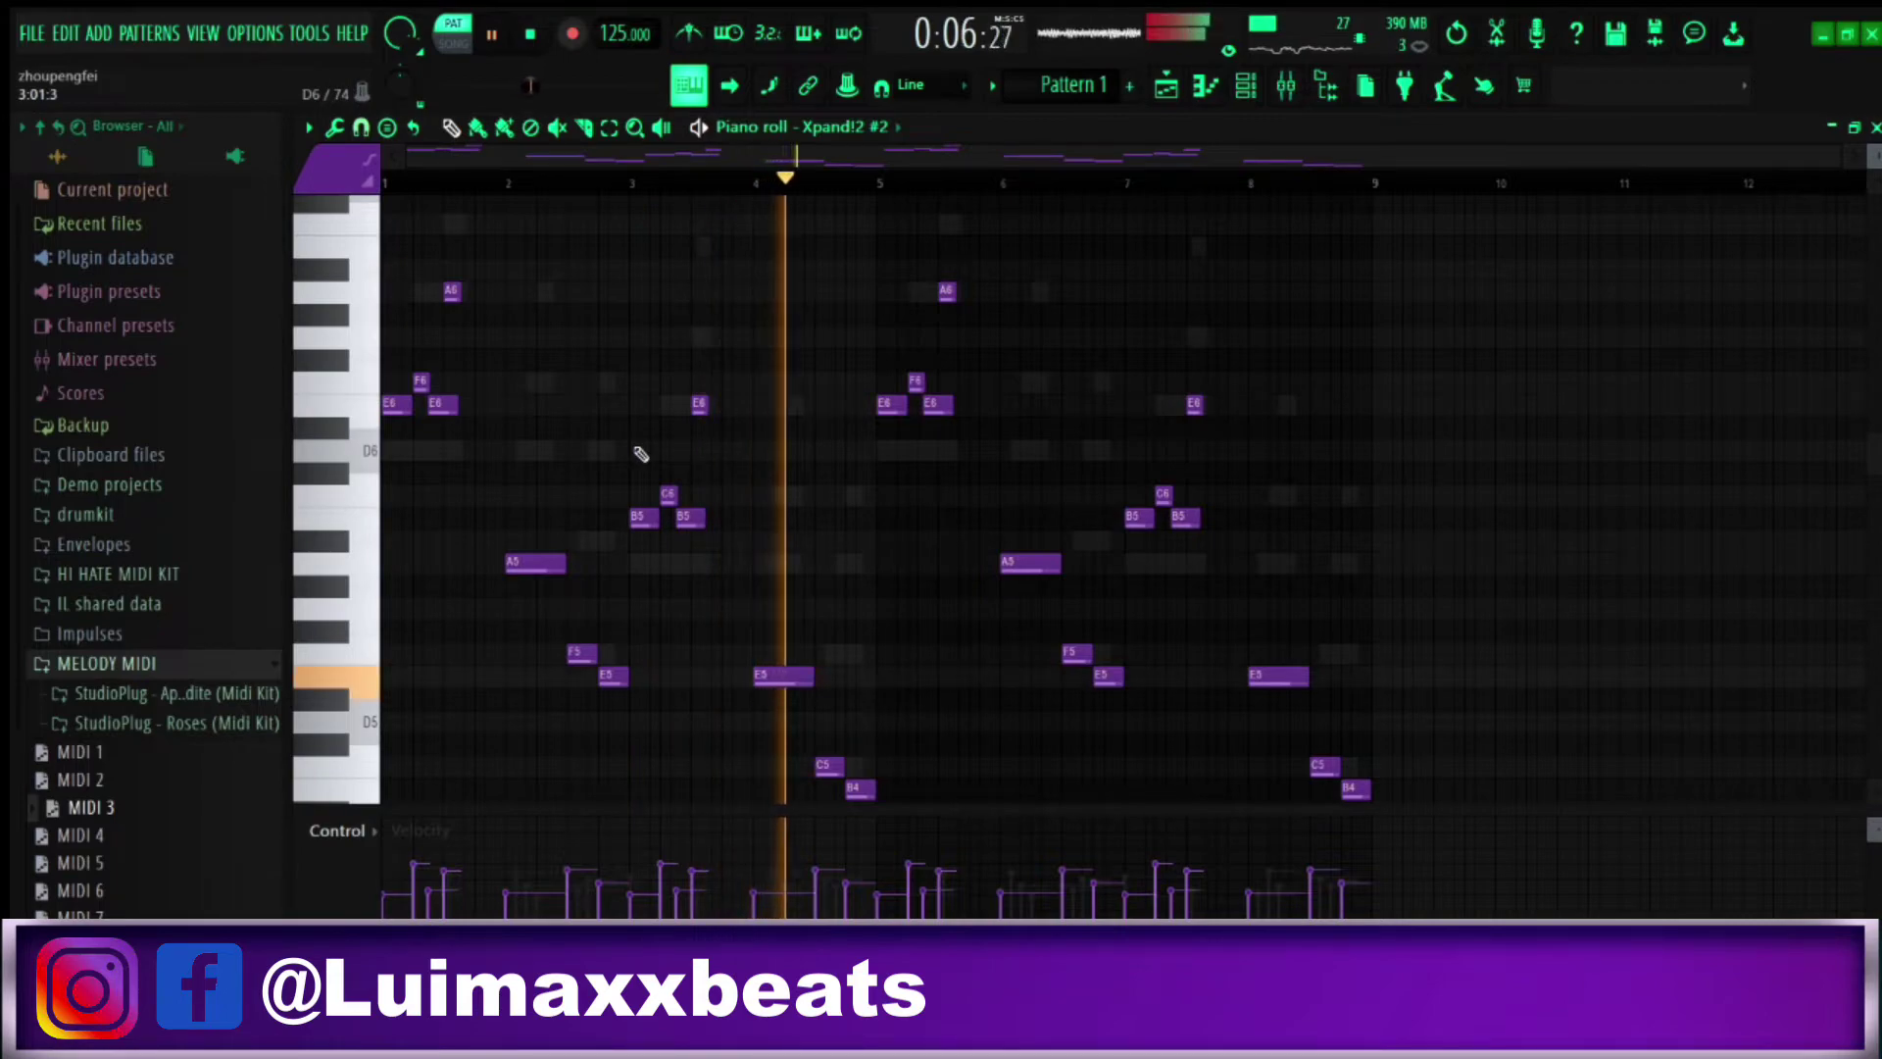
Raise the last notes of bars 4 and 8 to D5 and play the pattern while viewing the Xpand!2 channel's notes
key("space")
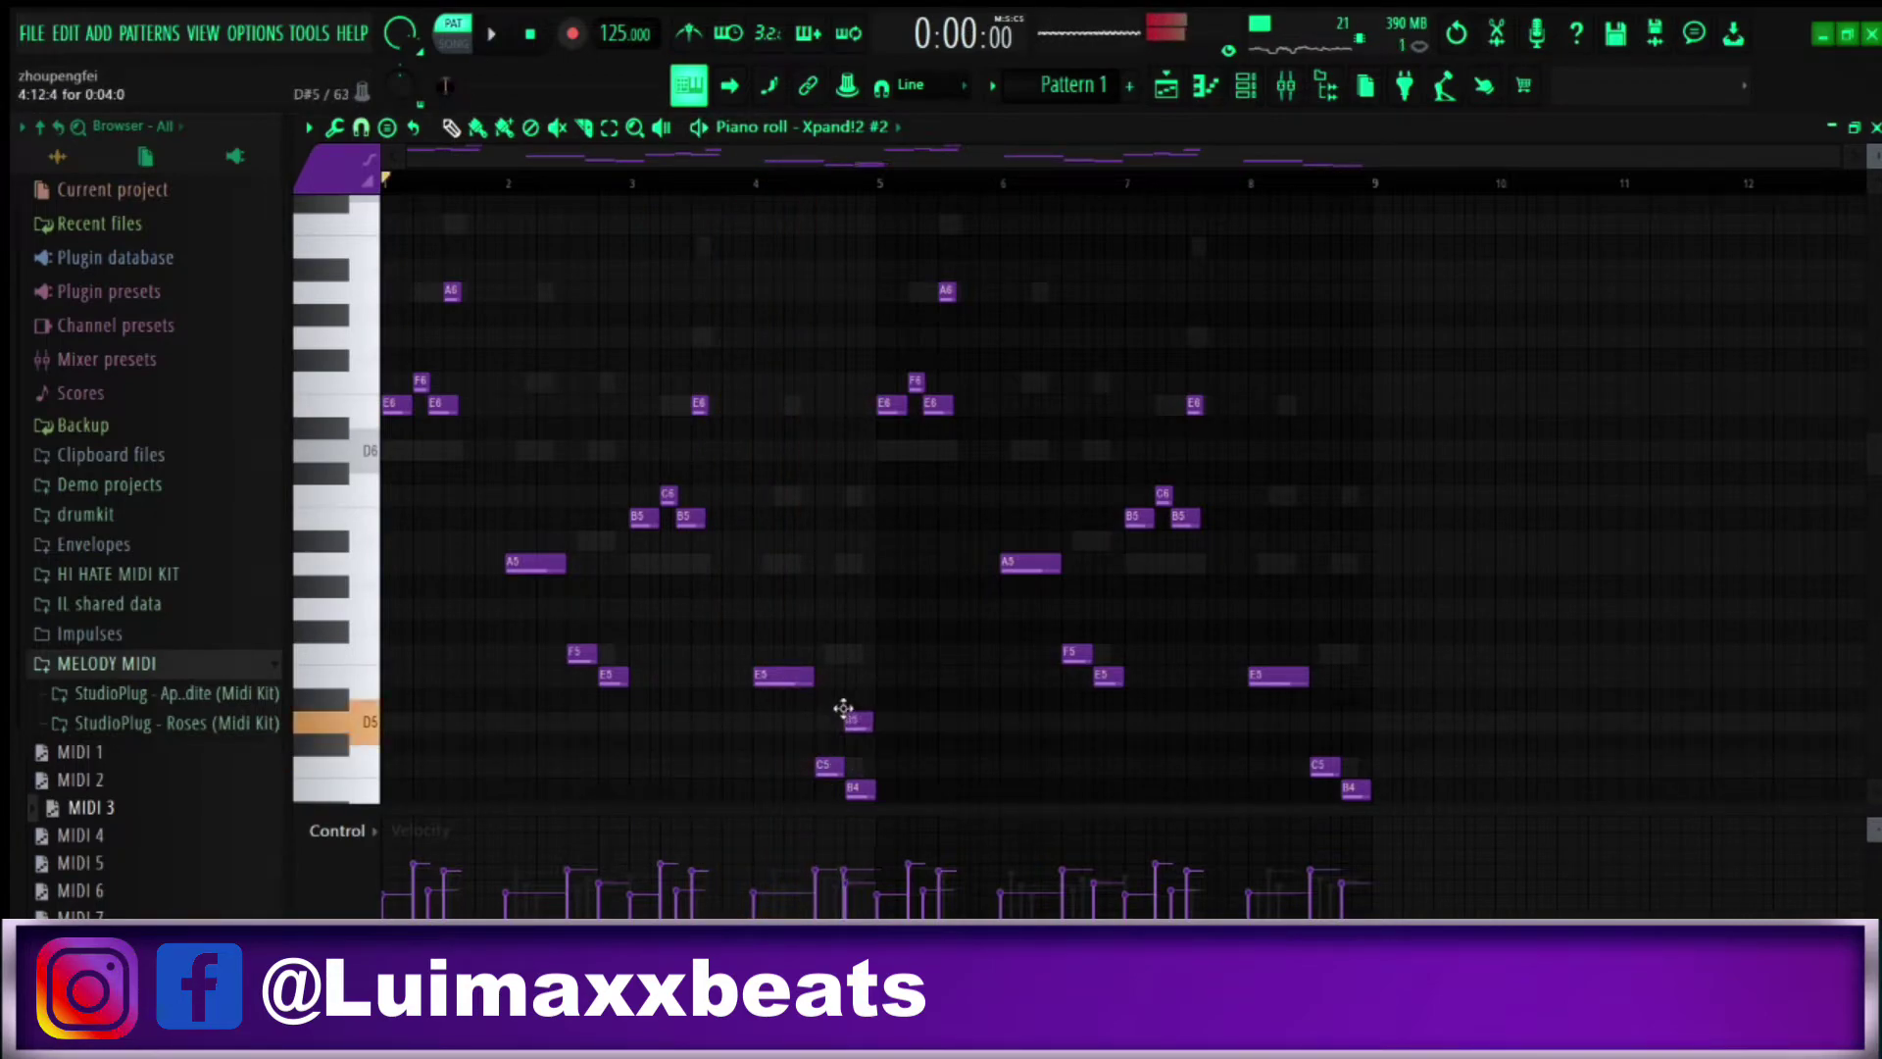
key("space")
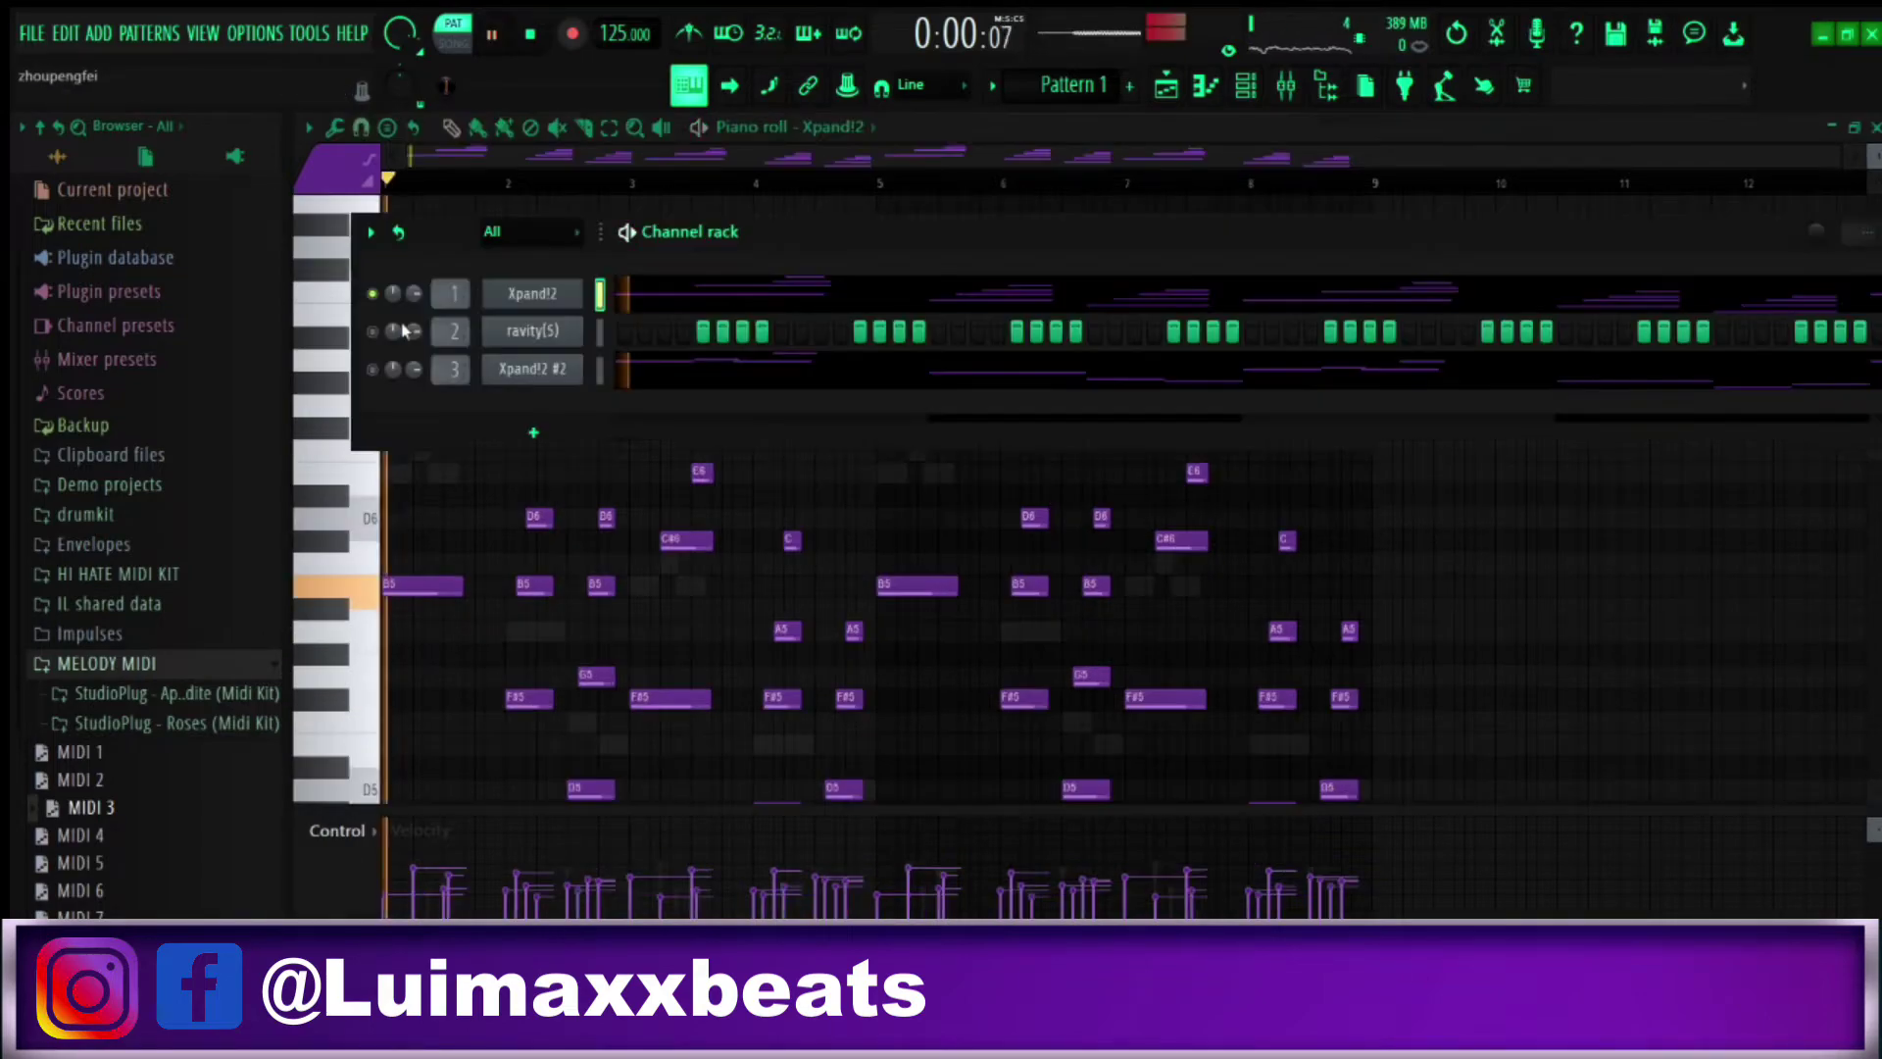
left_click(733, 155)
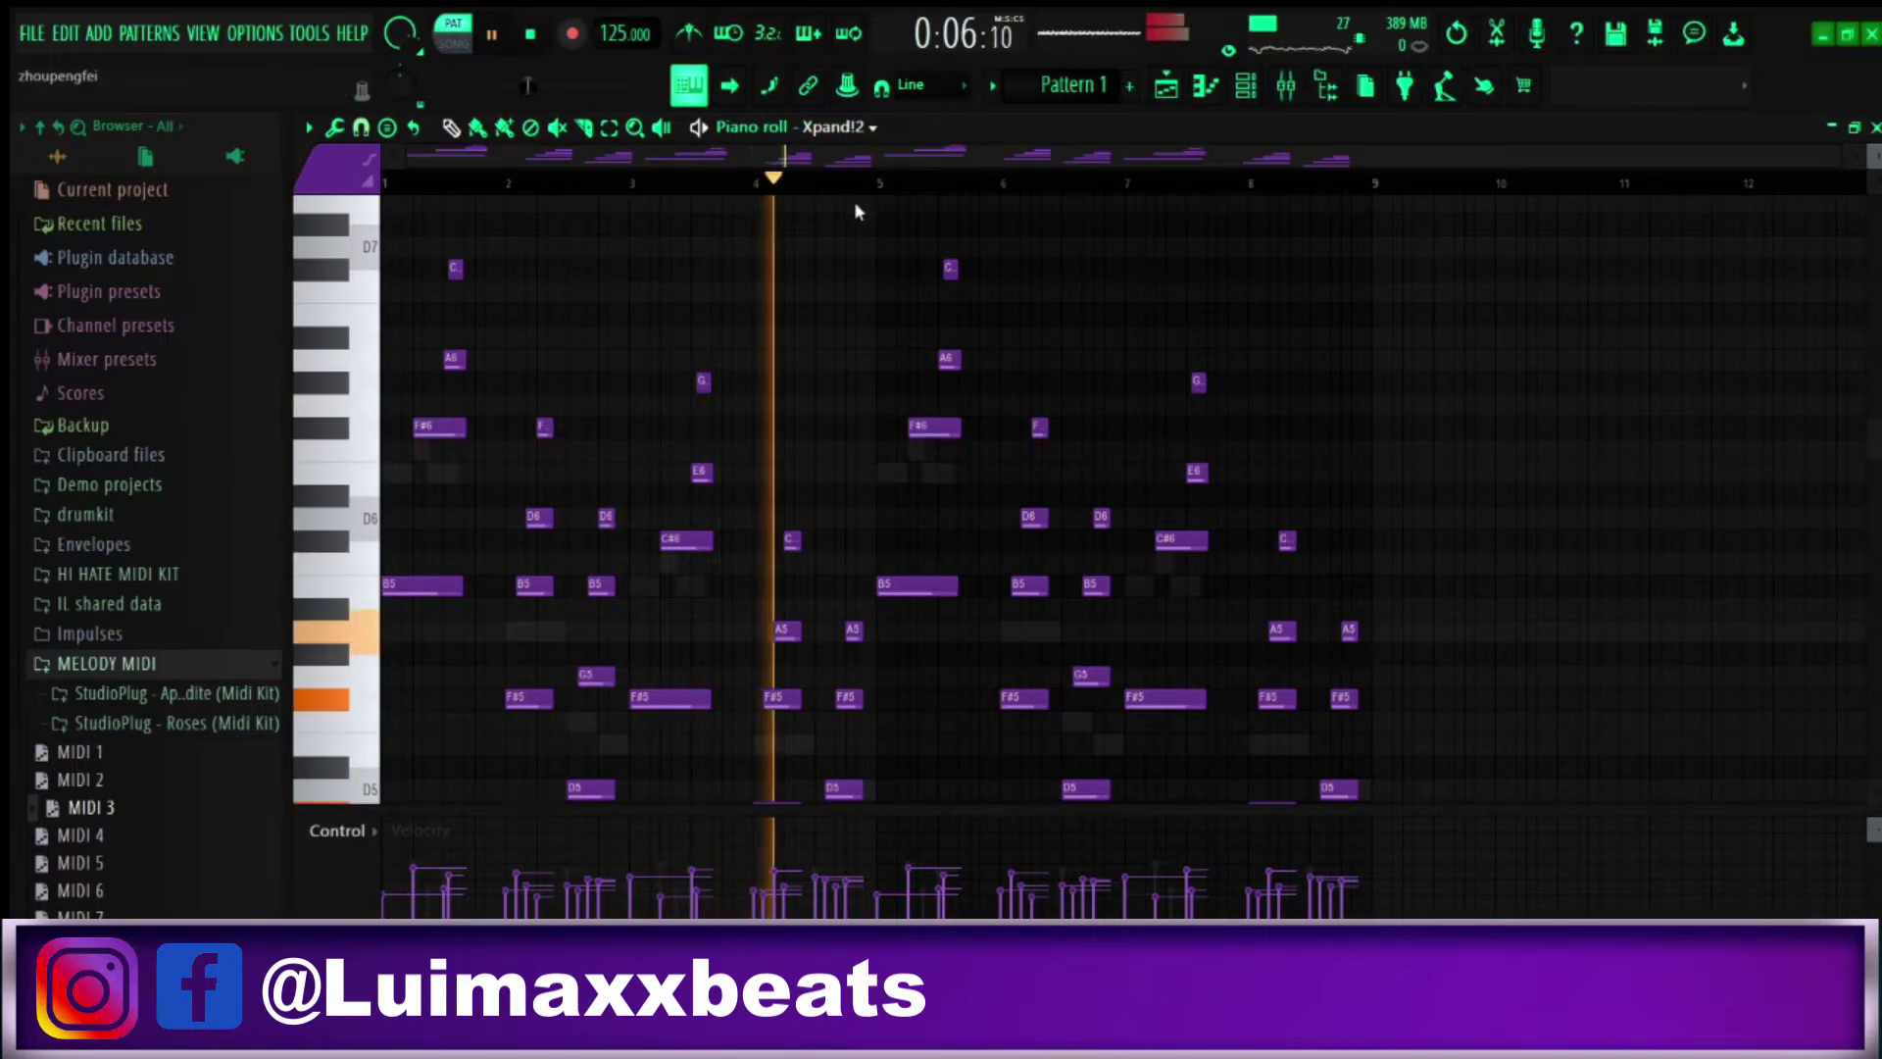
key("space")
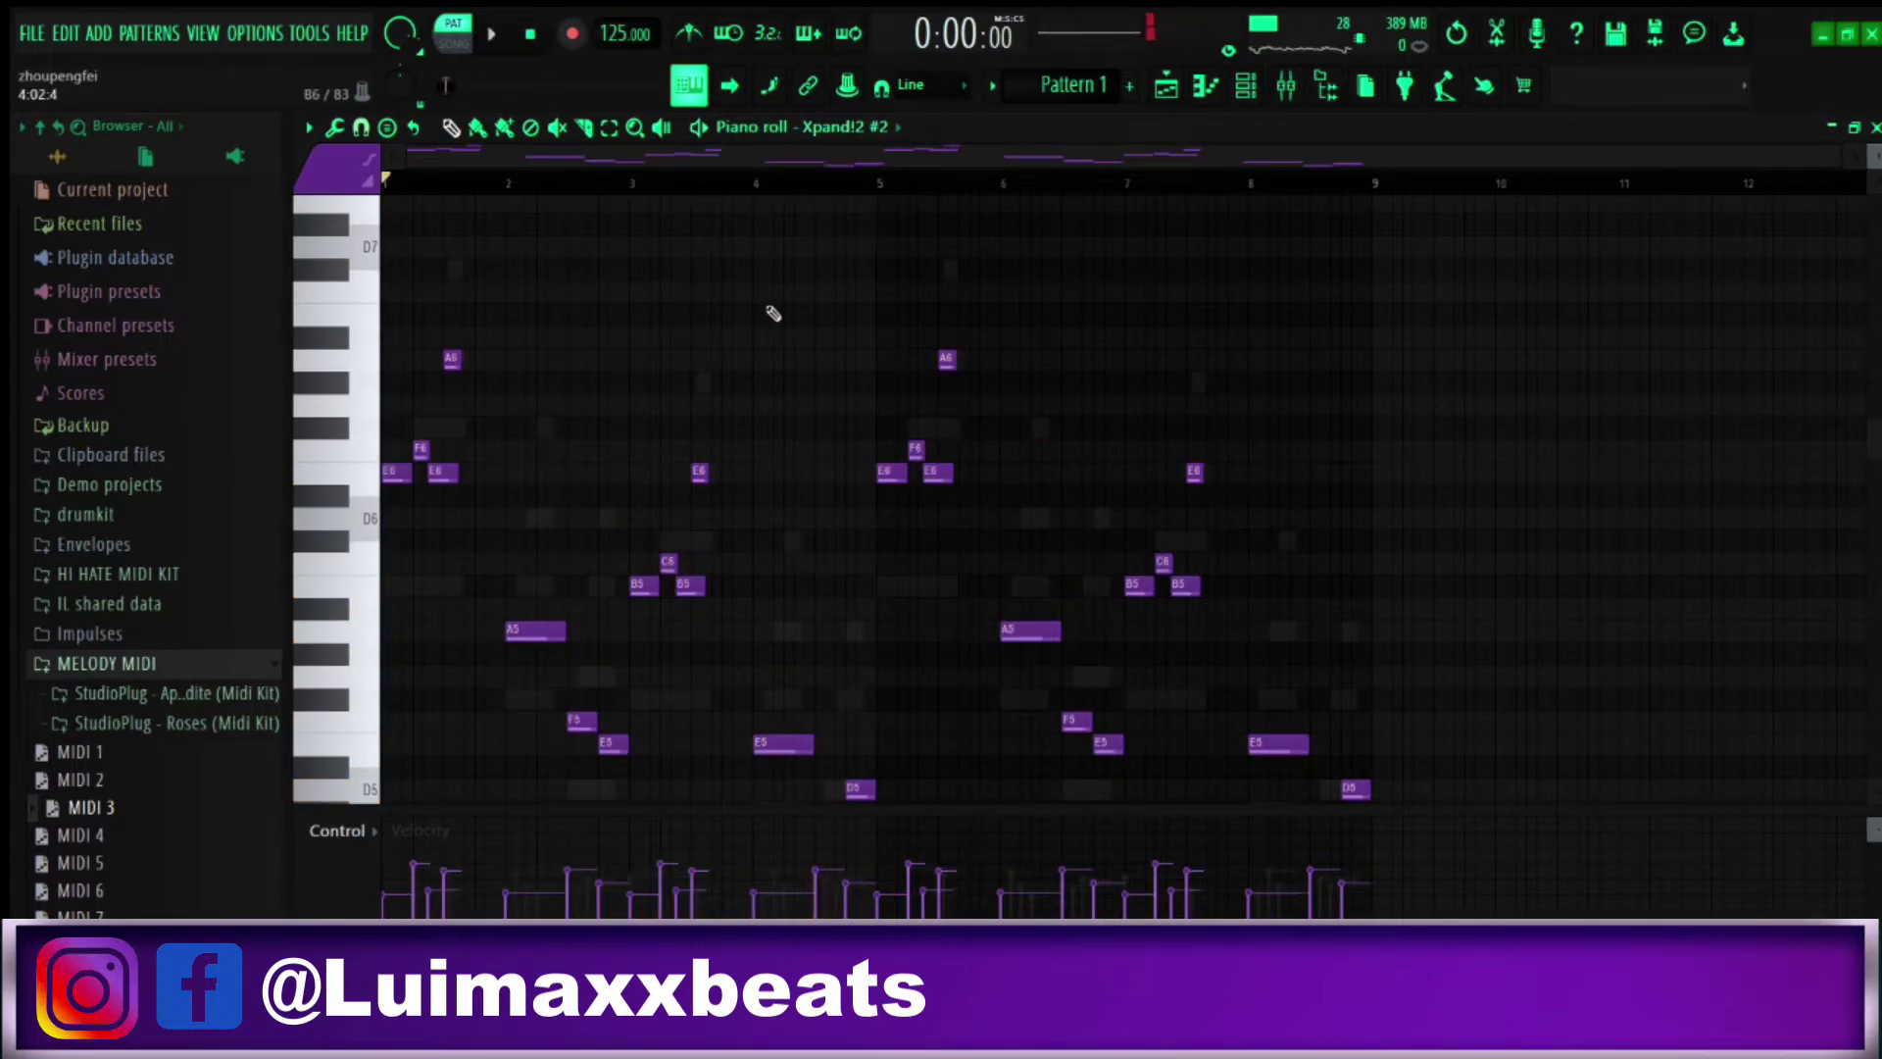
Place a twelve-step C6 note at the start of bar 1 in the ravity(S) channel and listen to it
left_click(479, 451)
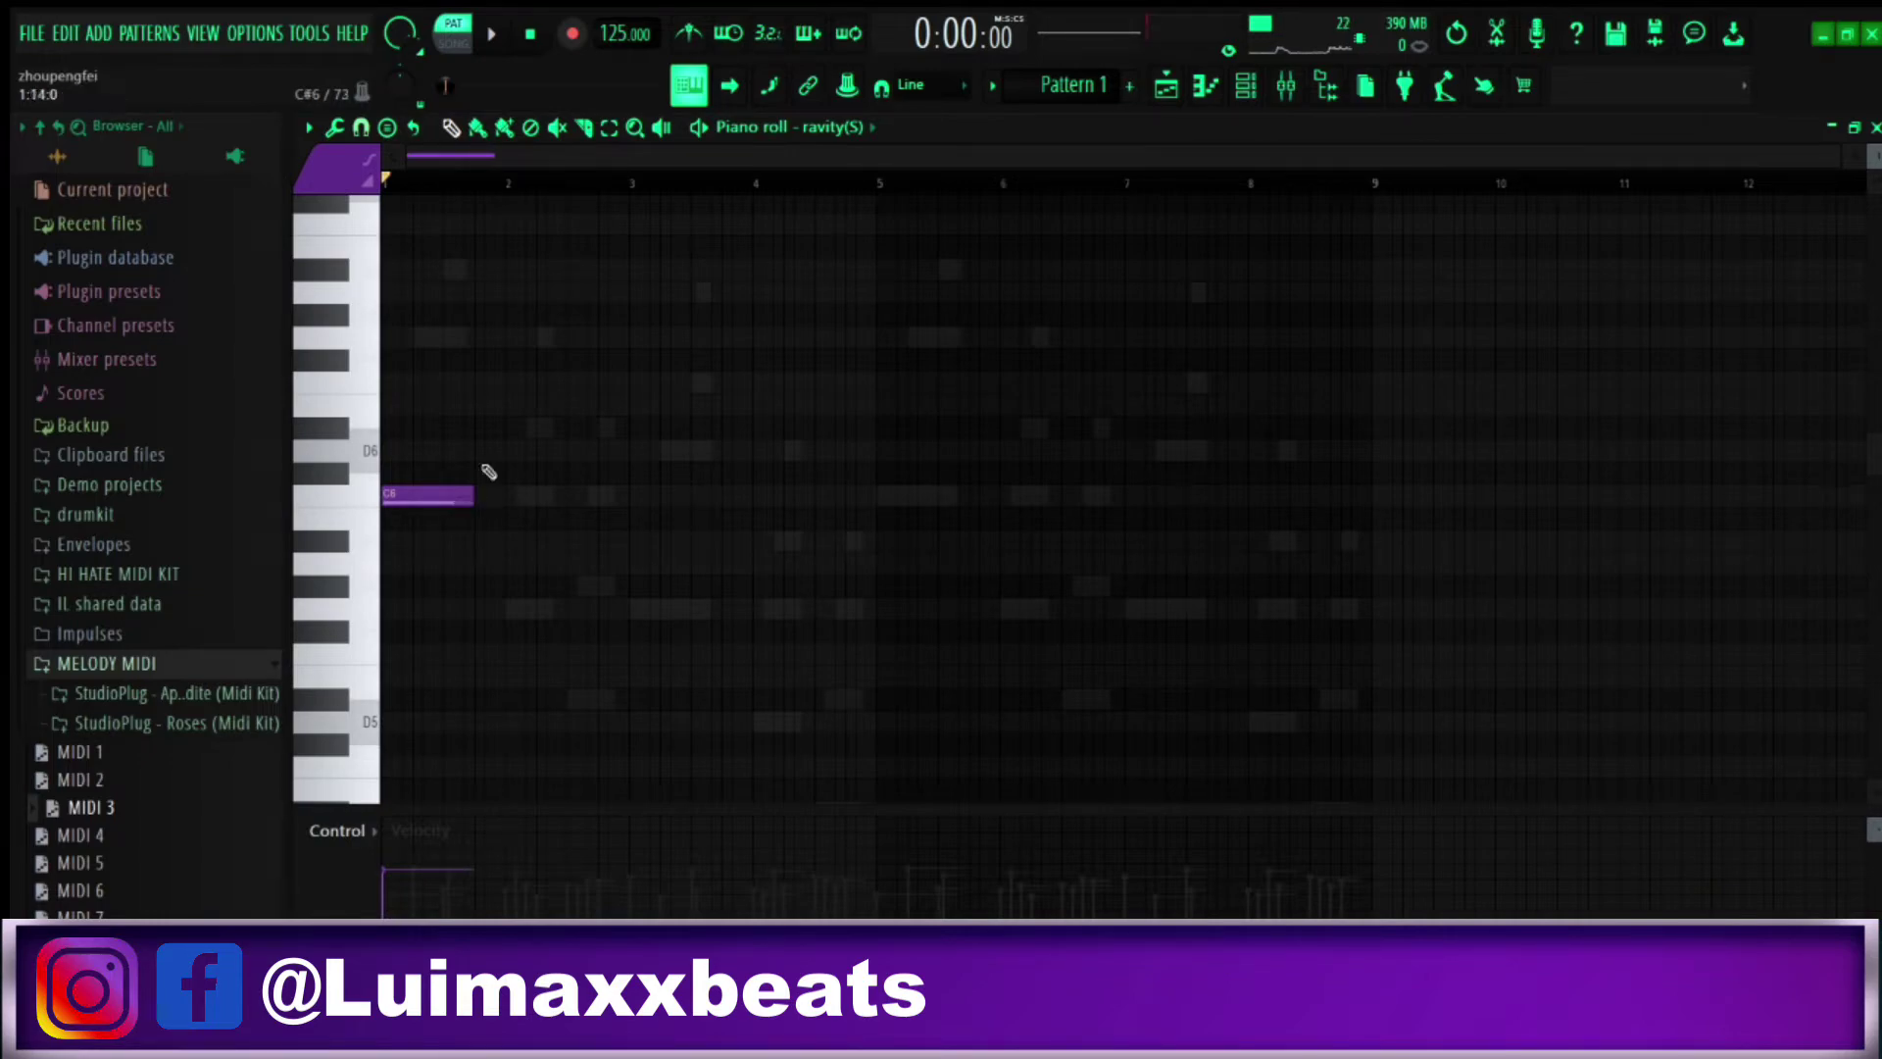
scroll(480, 157, "up", 3)
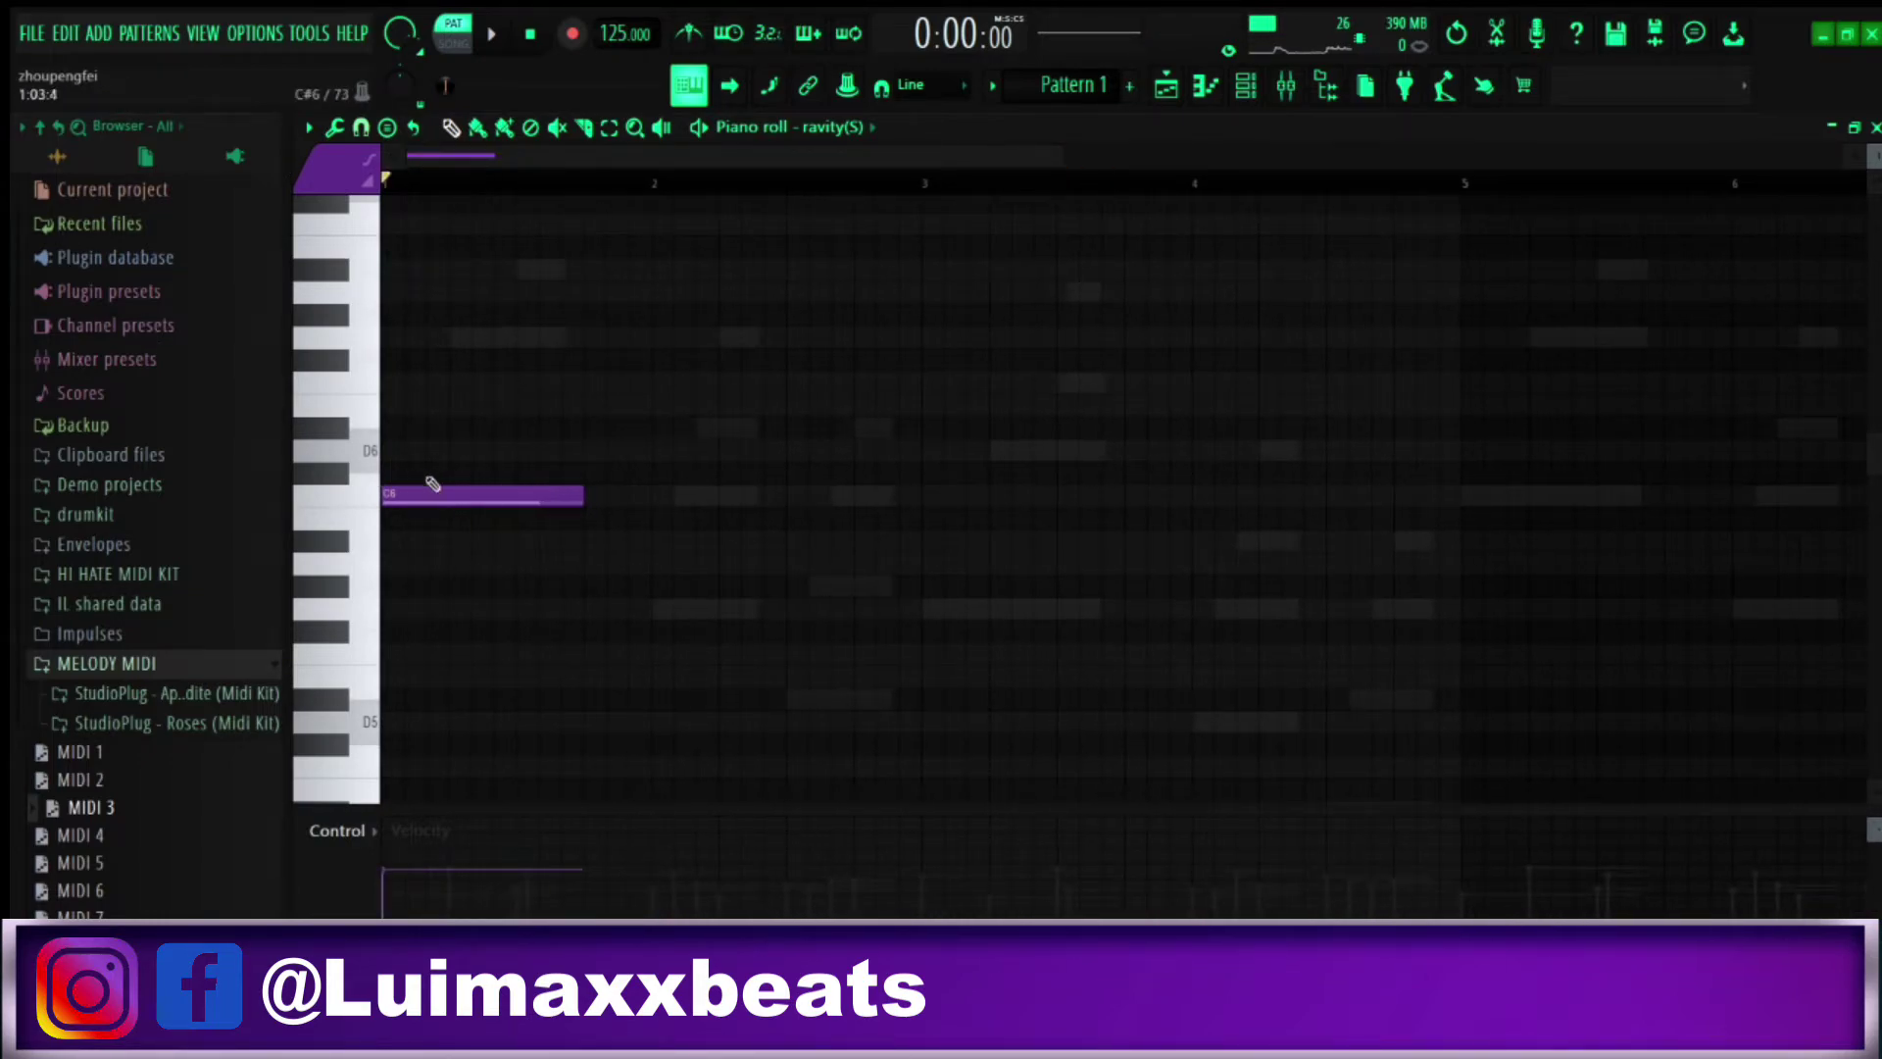
key("space")
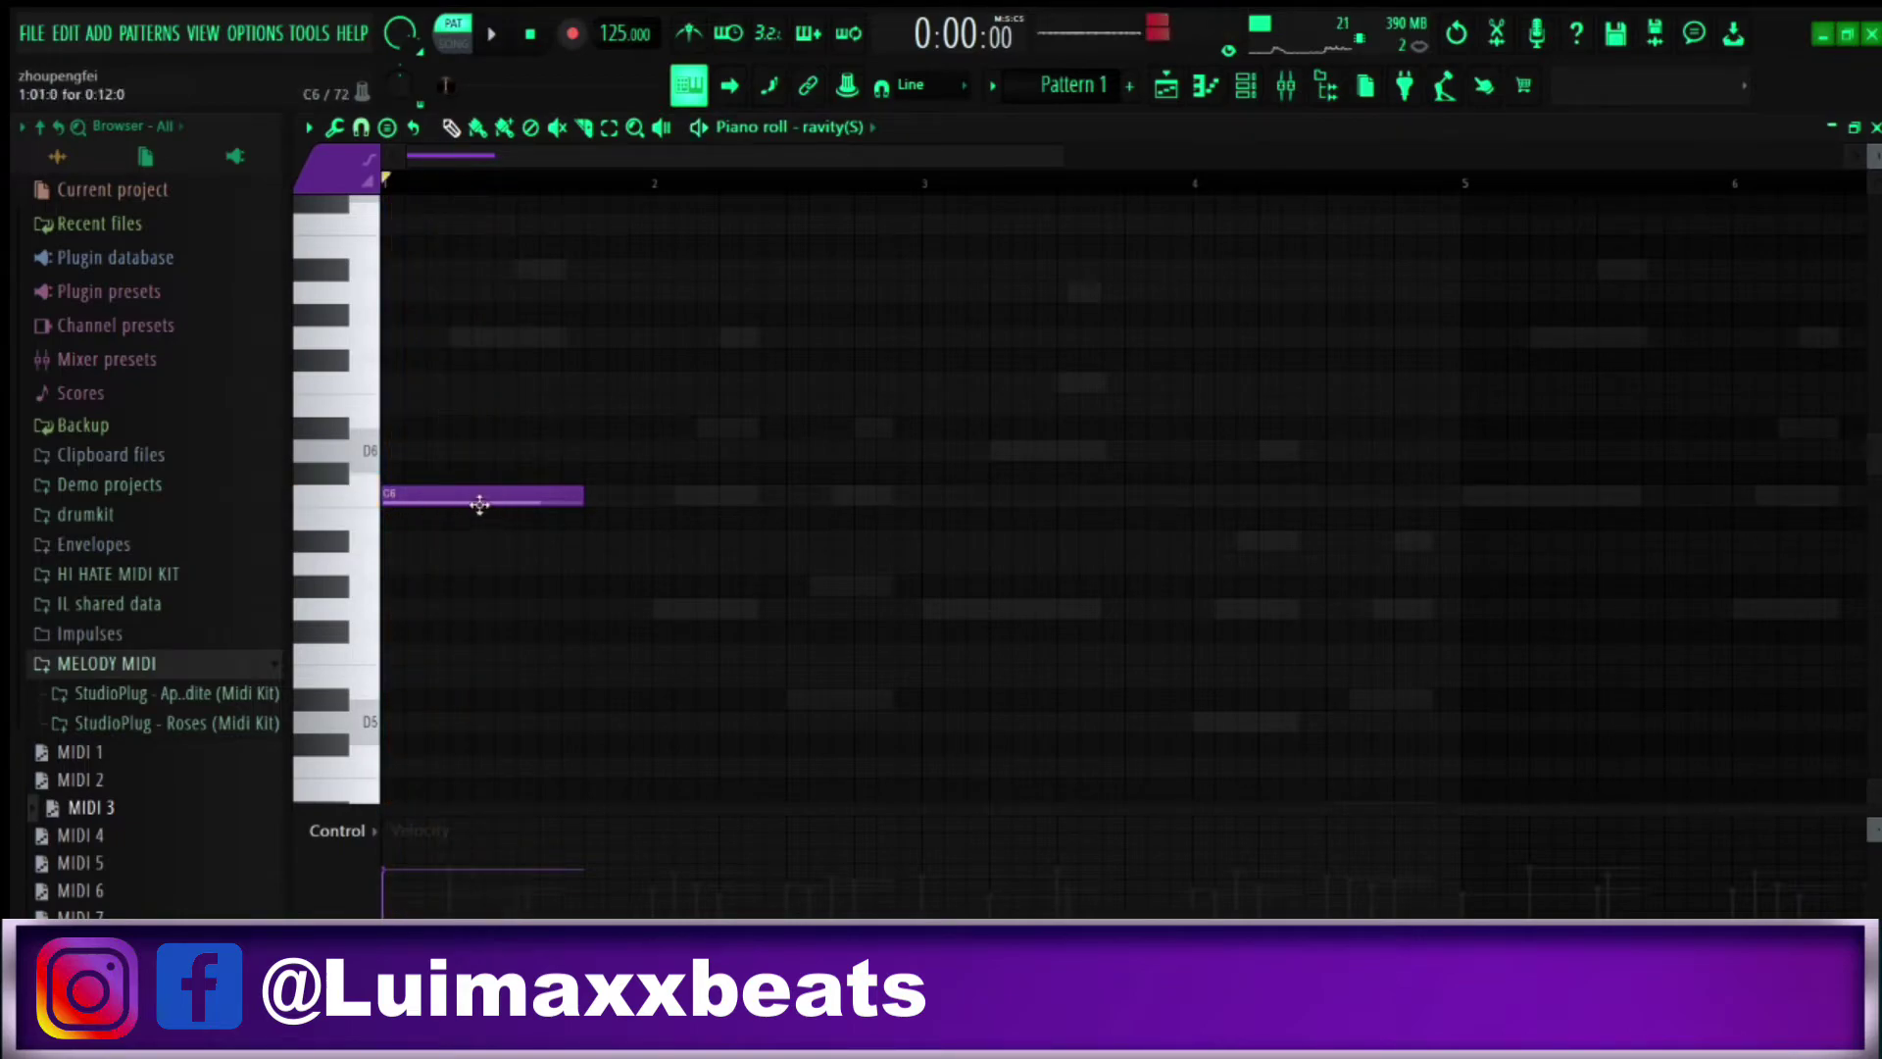
Add a twelve-step G5 note at the start of bar 2 and a twelve-step D#5 note halfway through it, then play back
key("space")
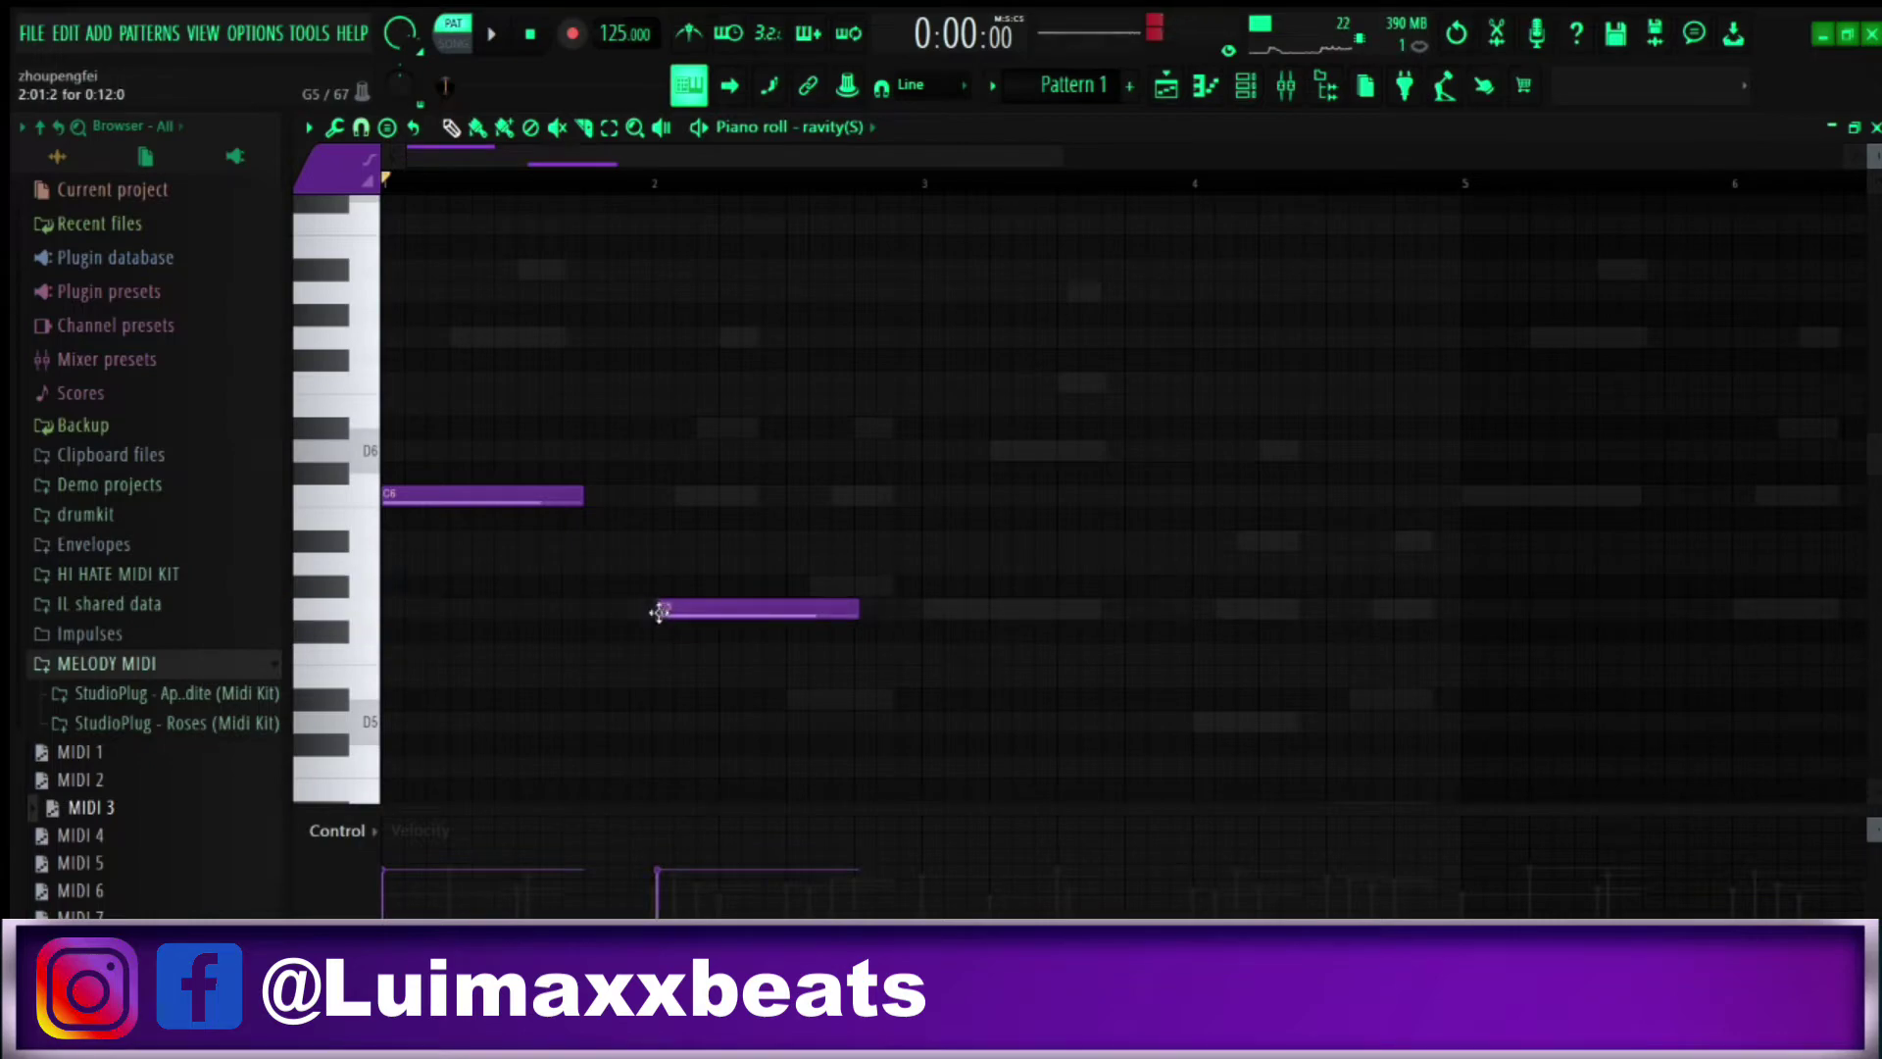
key("space")
left_click(790, 699)
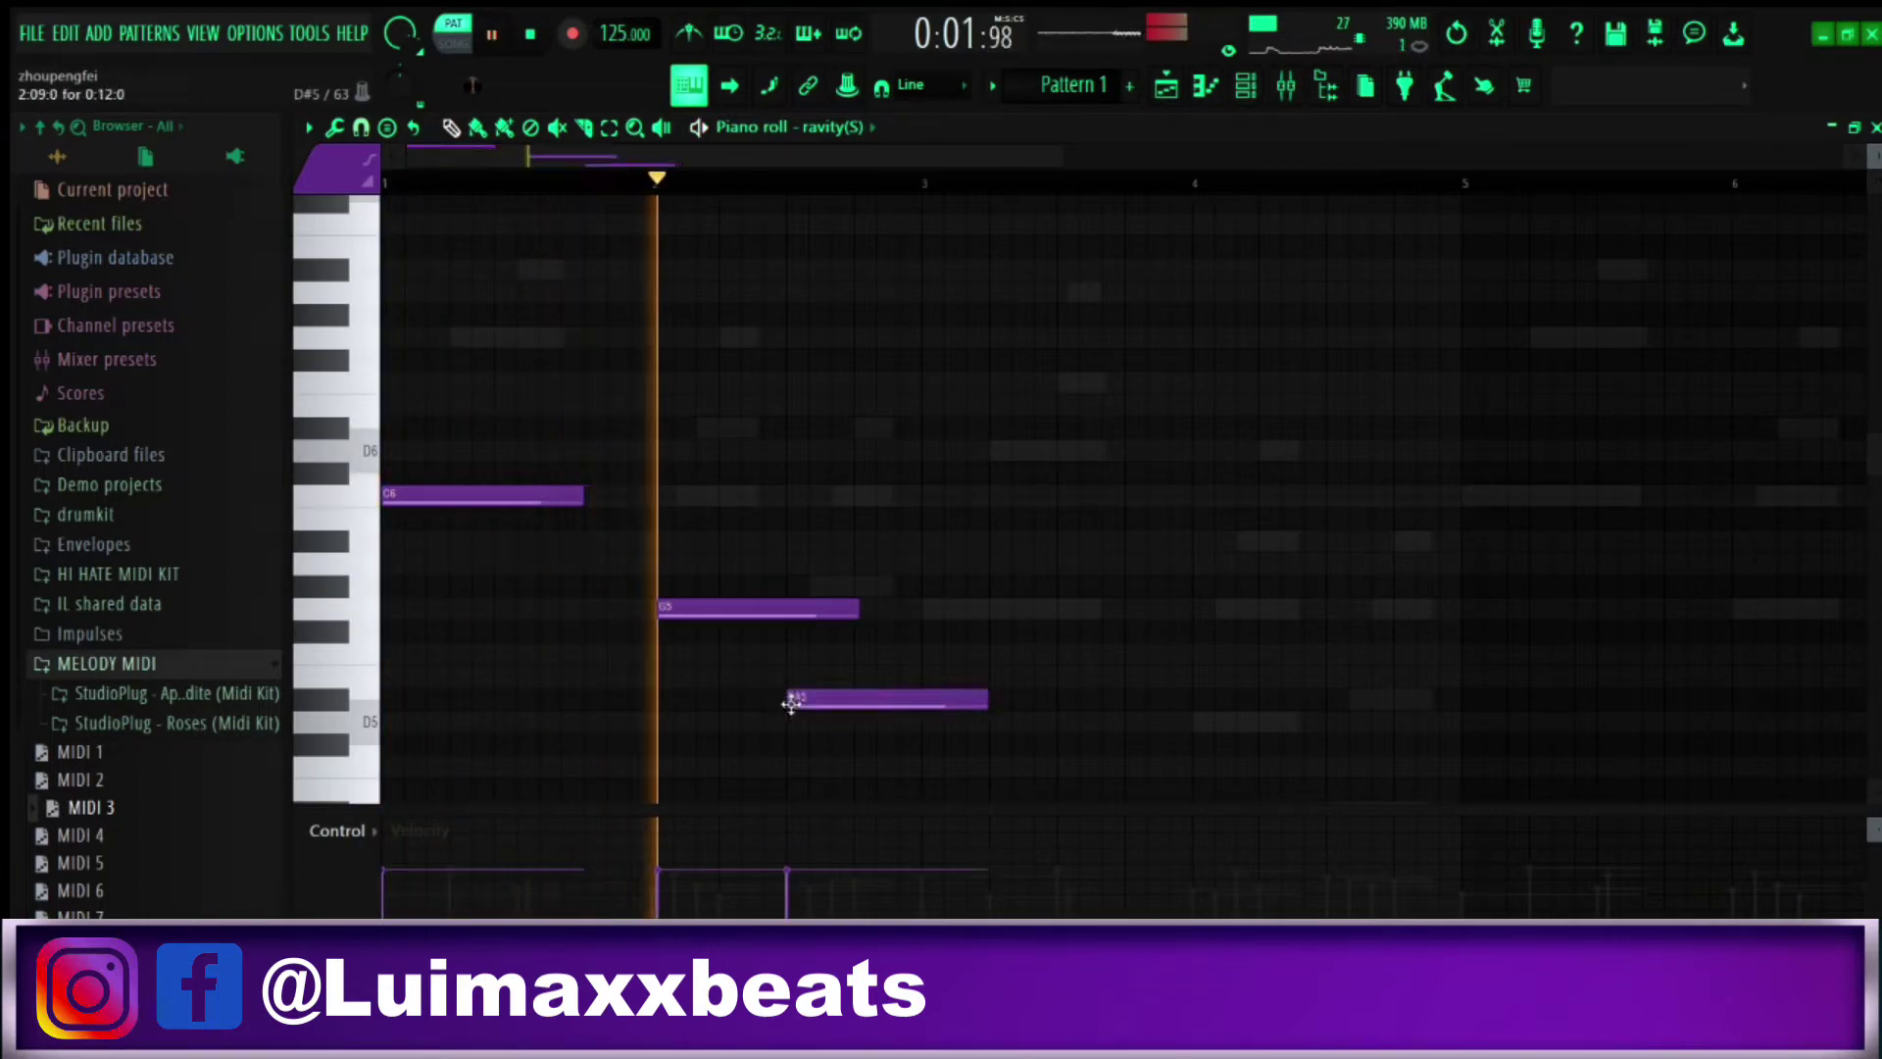
key("space")
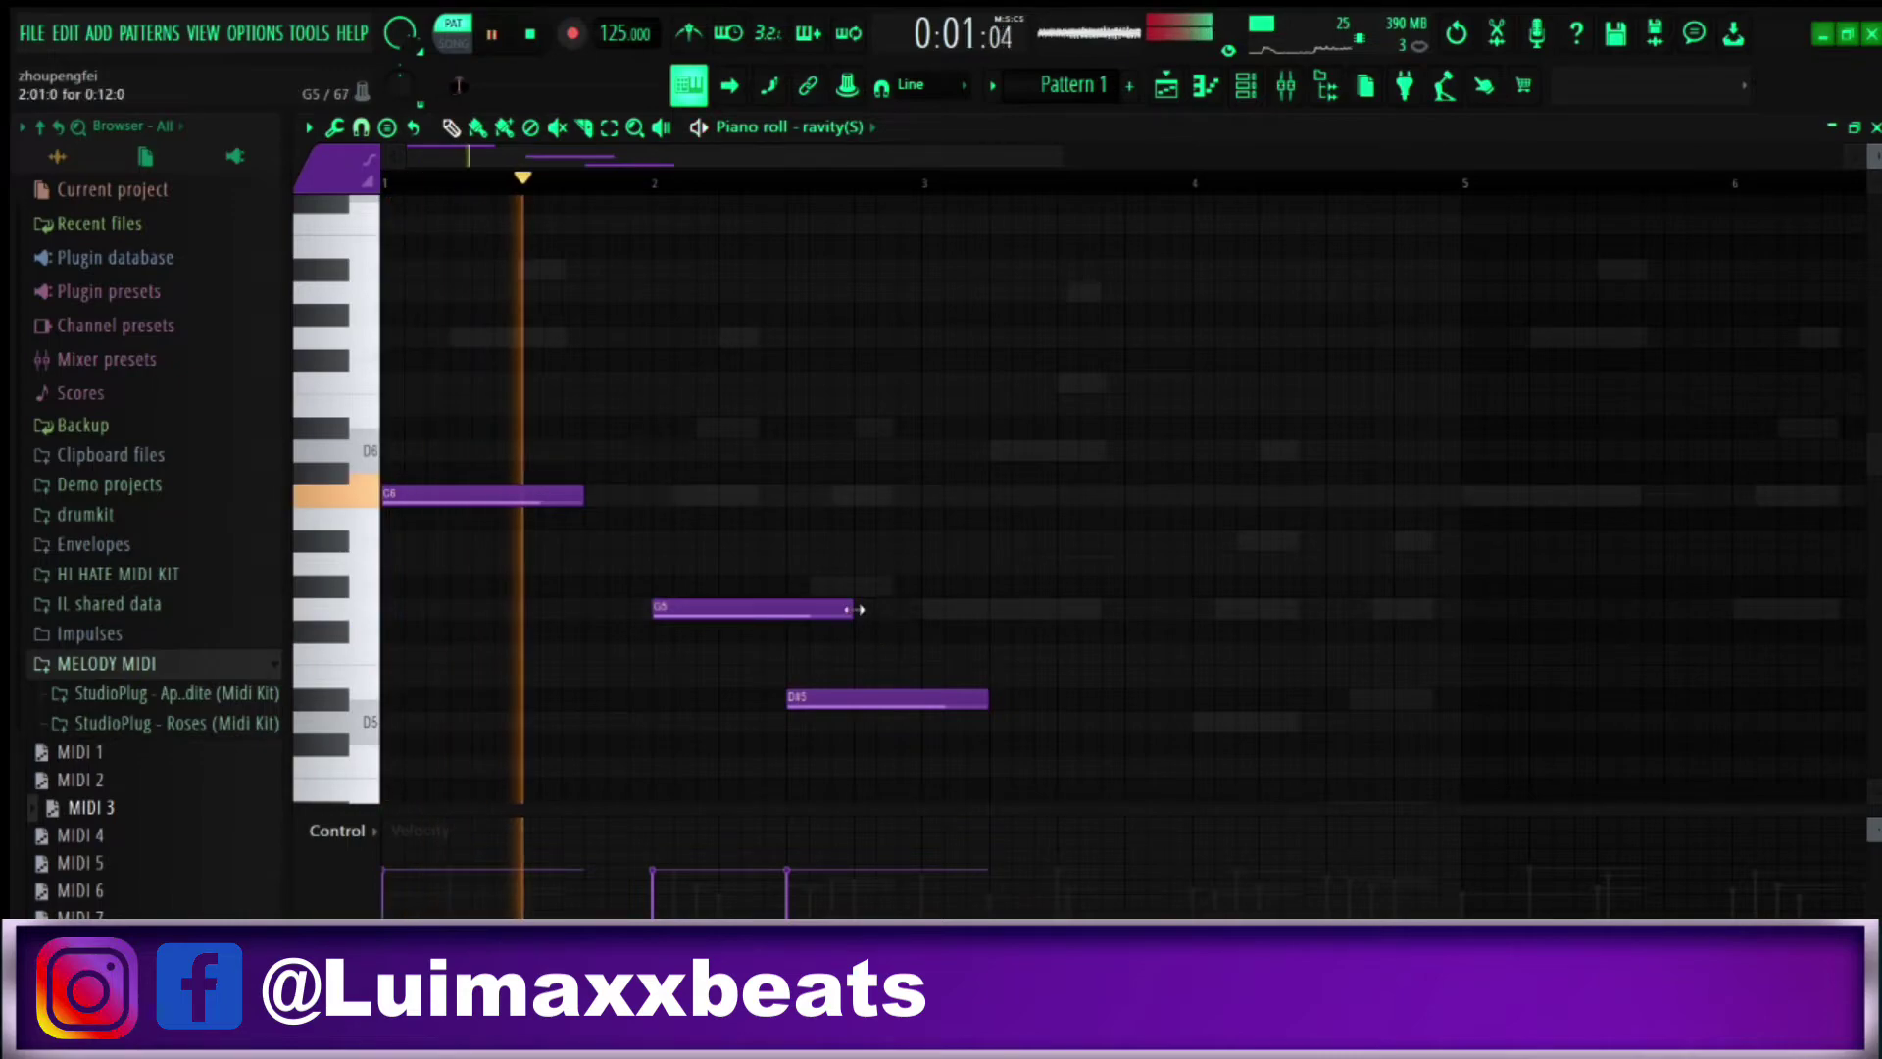
Open Fruity parametric EQ 2 on the electric guitar preset's mixer track and examine its signal during playback
key("F9")
key("space")
key("space")
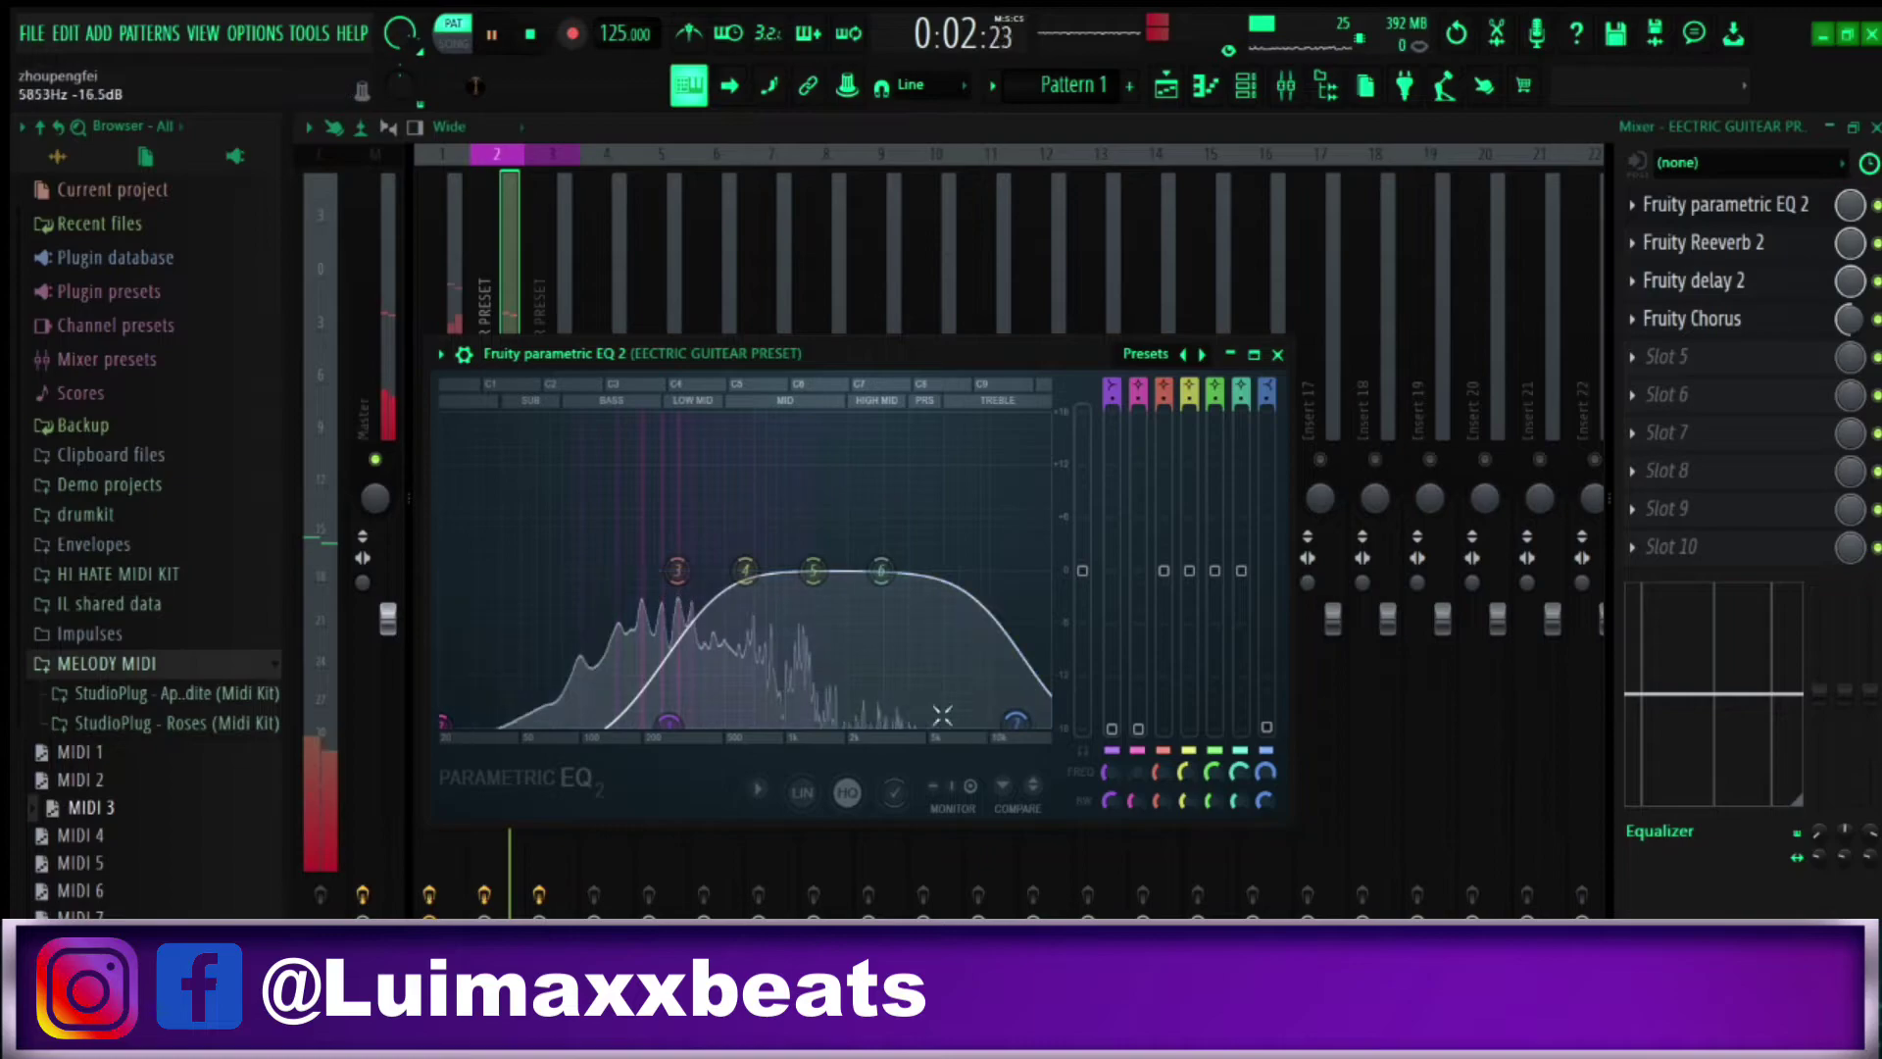
Lower the frequency of the low-cut band in Fruity parametric EQ 2 on the electric guitar preset's mixer track
left_click_drag(660, 723, 522, 721)
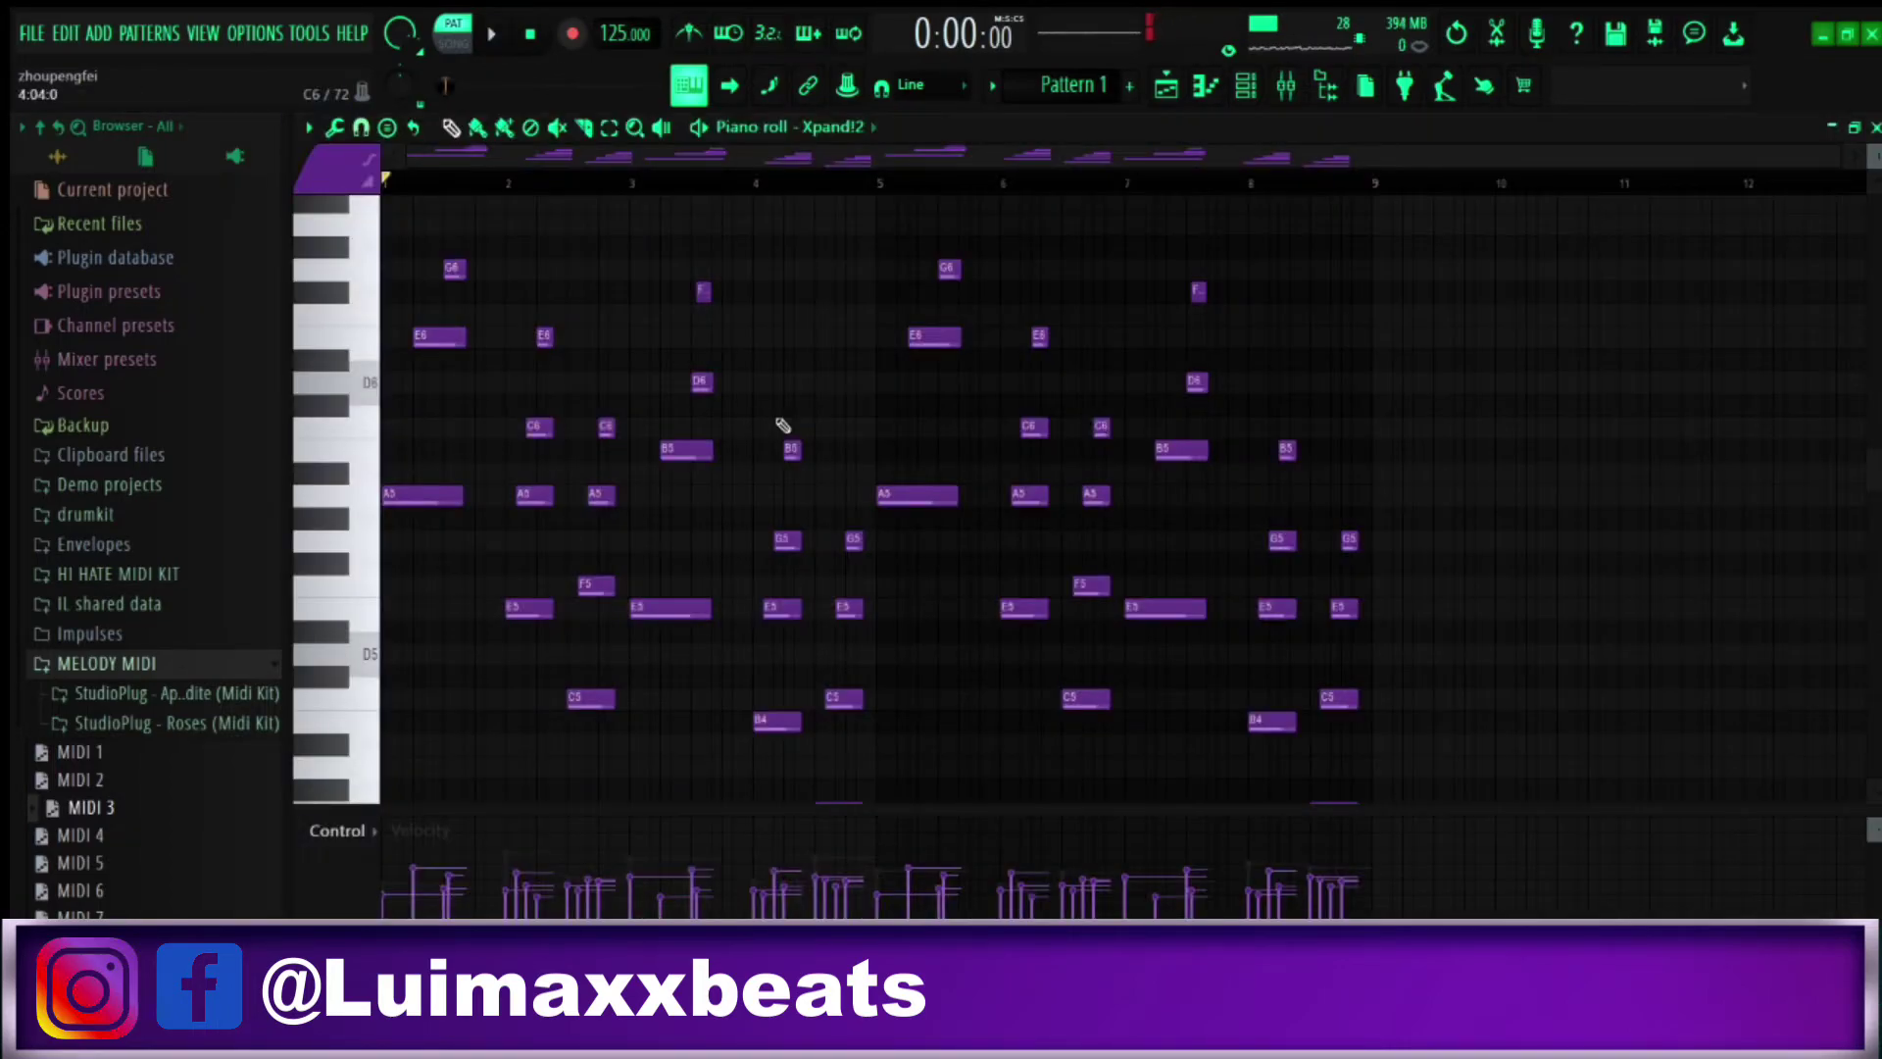
Transpose all notes of the Xpand!2 channel up three semitones and play the pattern back
key("Up")
key("Up")
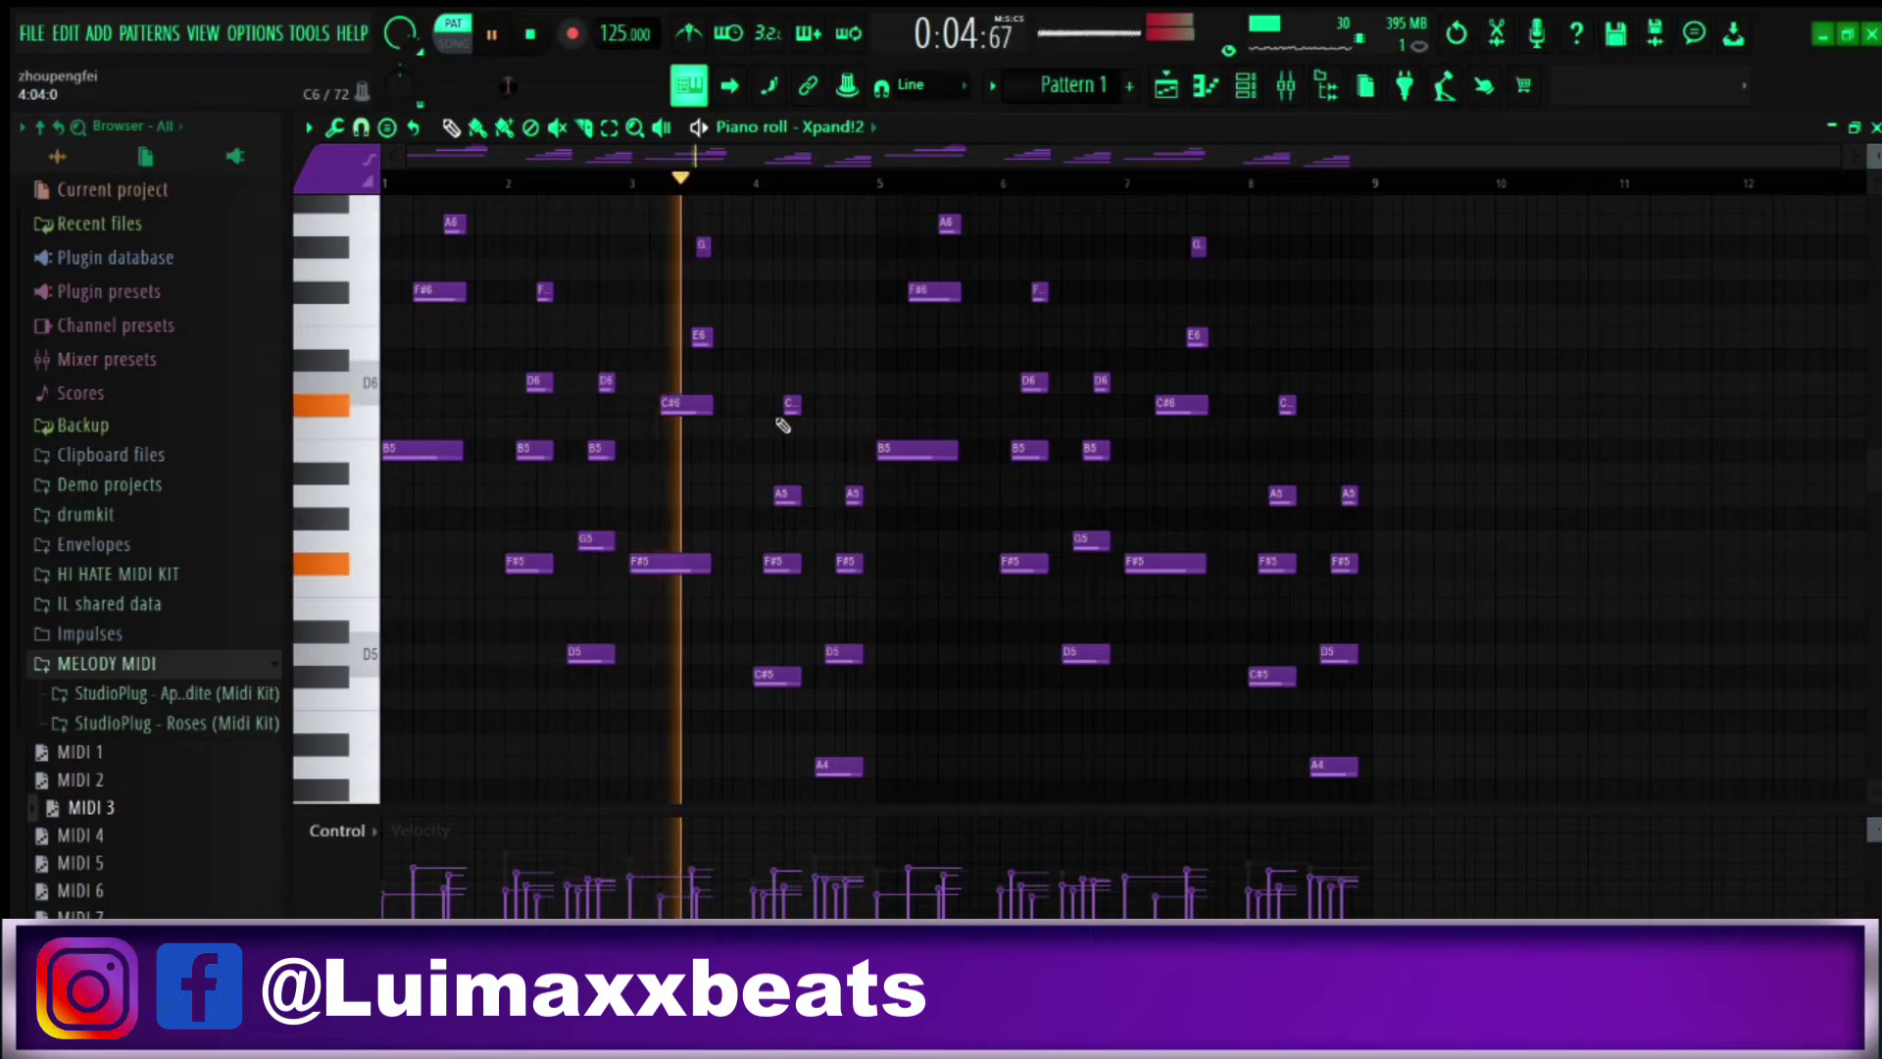
key("Up")
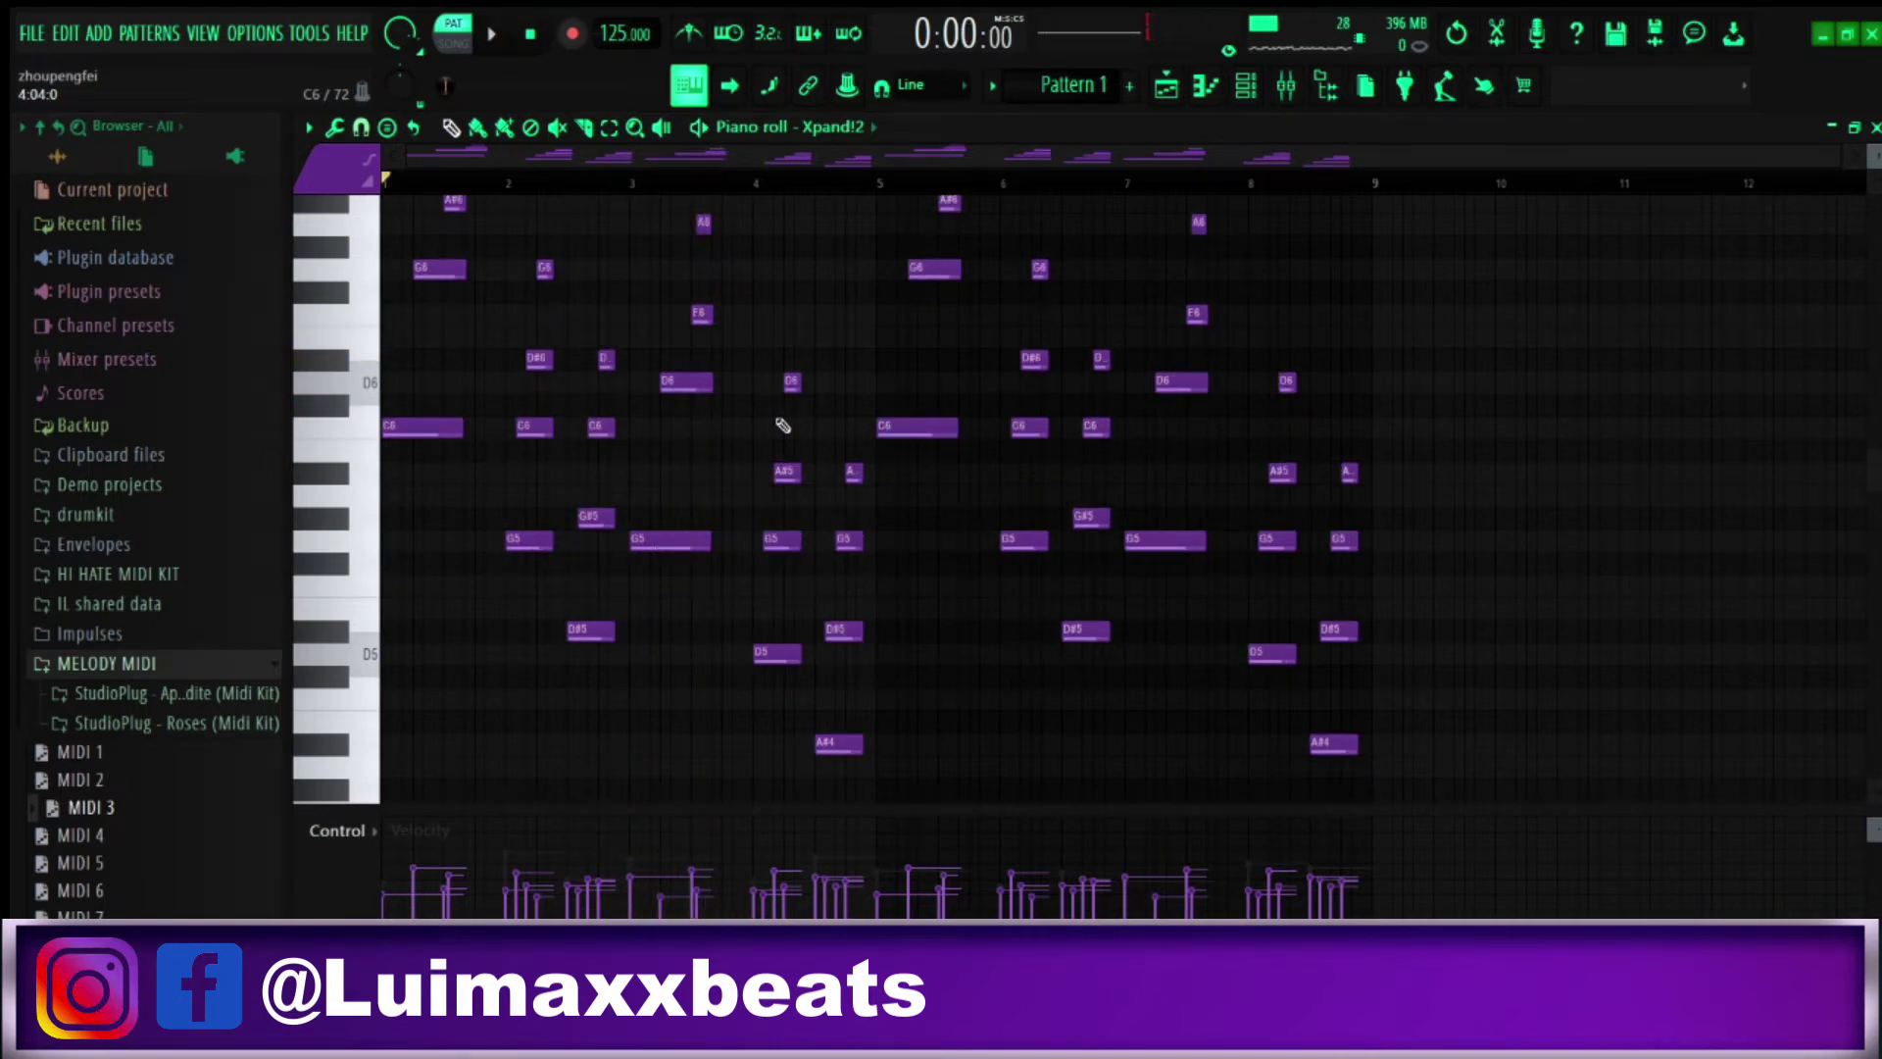
key("space")
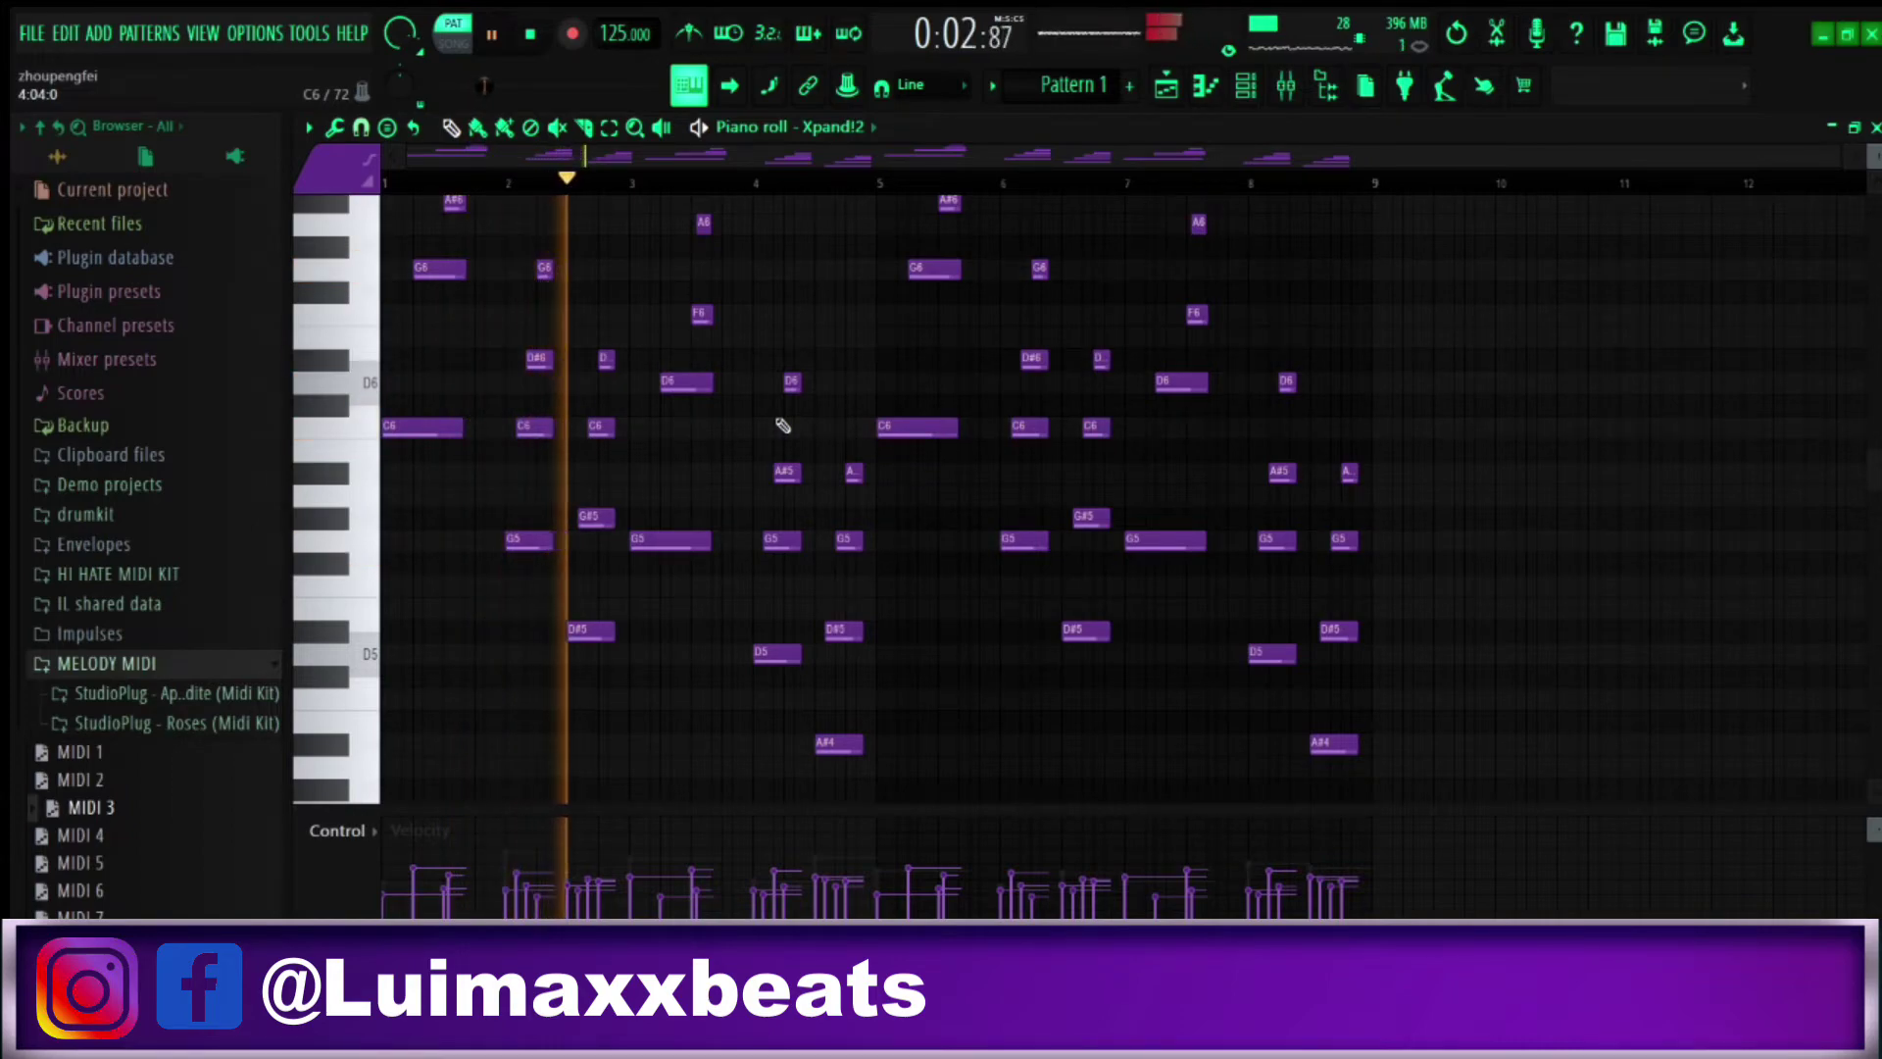
key("space")
Fill the end of bar 3 with two-step D6, A#6 and A6 notes, extending the A6 to bar 4, and play it back
key("Down")
key("Down")
key("space")
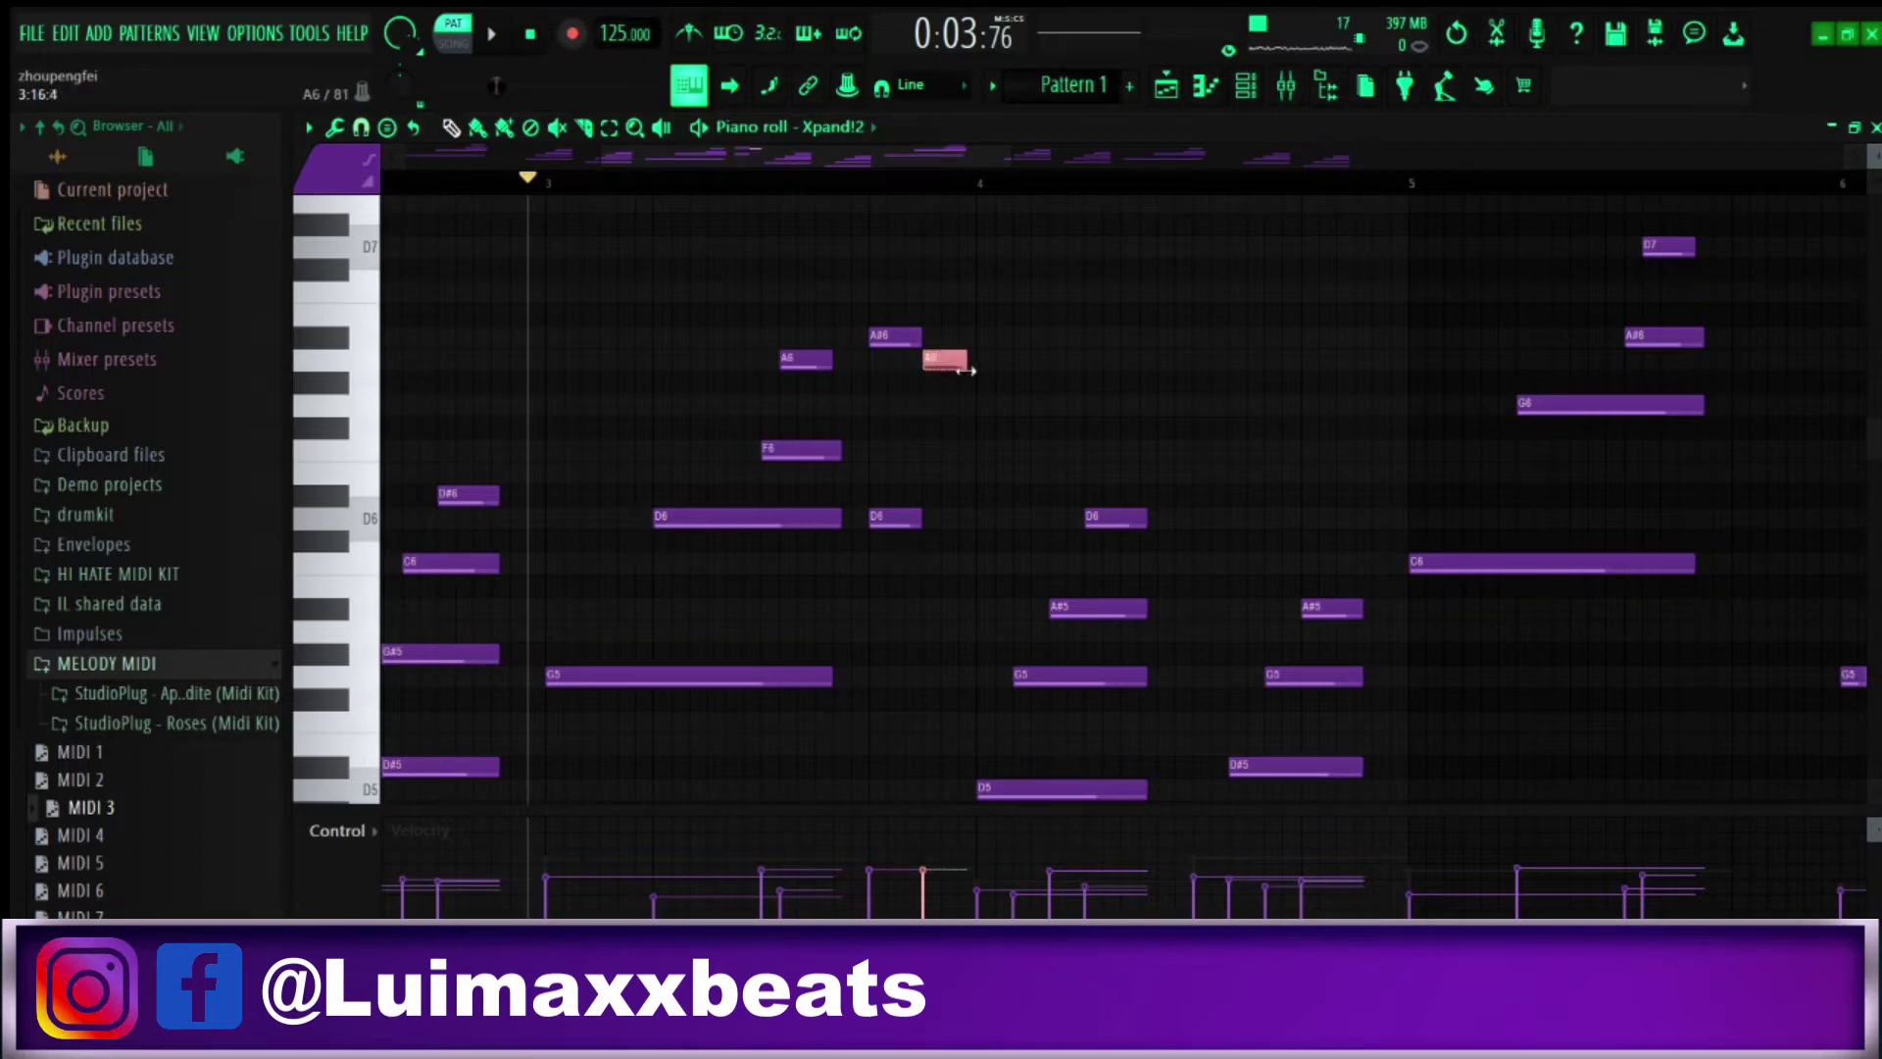
left_click_drag(966, 370, 976, 370)
key("space")
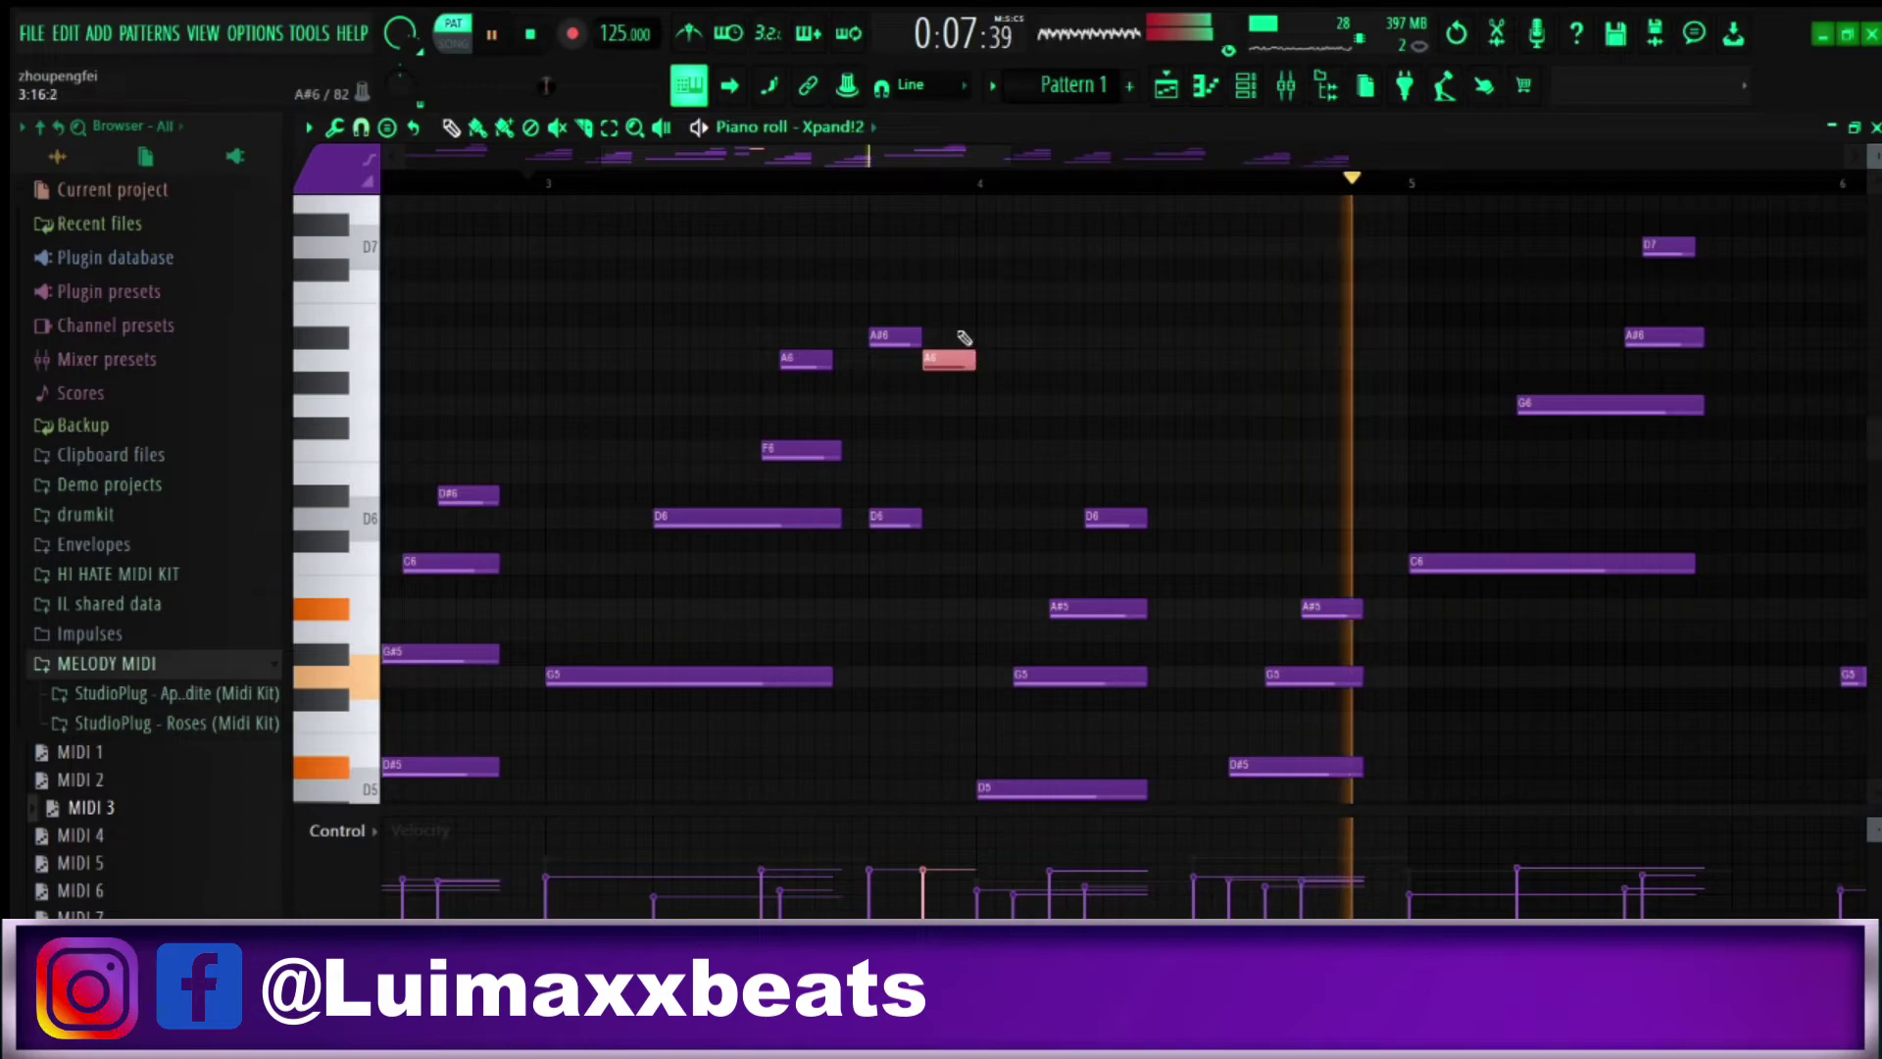
key("space")
left_click_drag(823, 184, 821, 181)
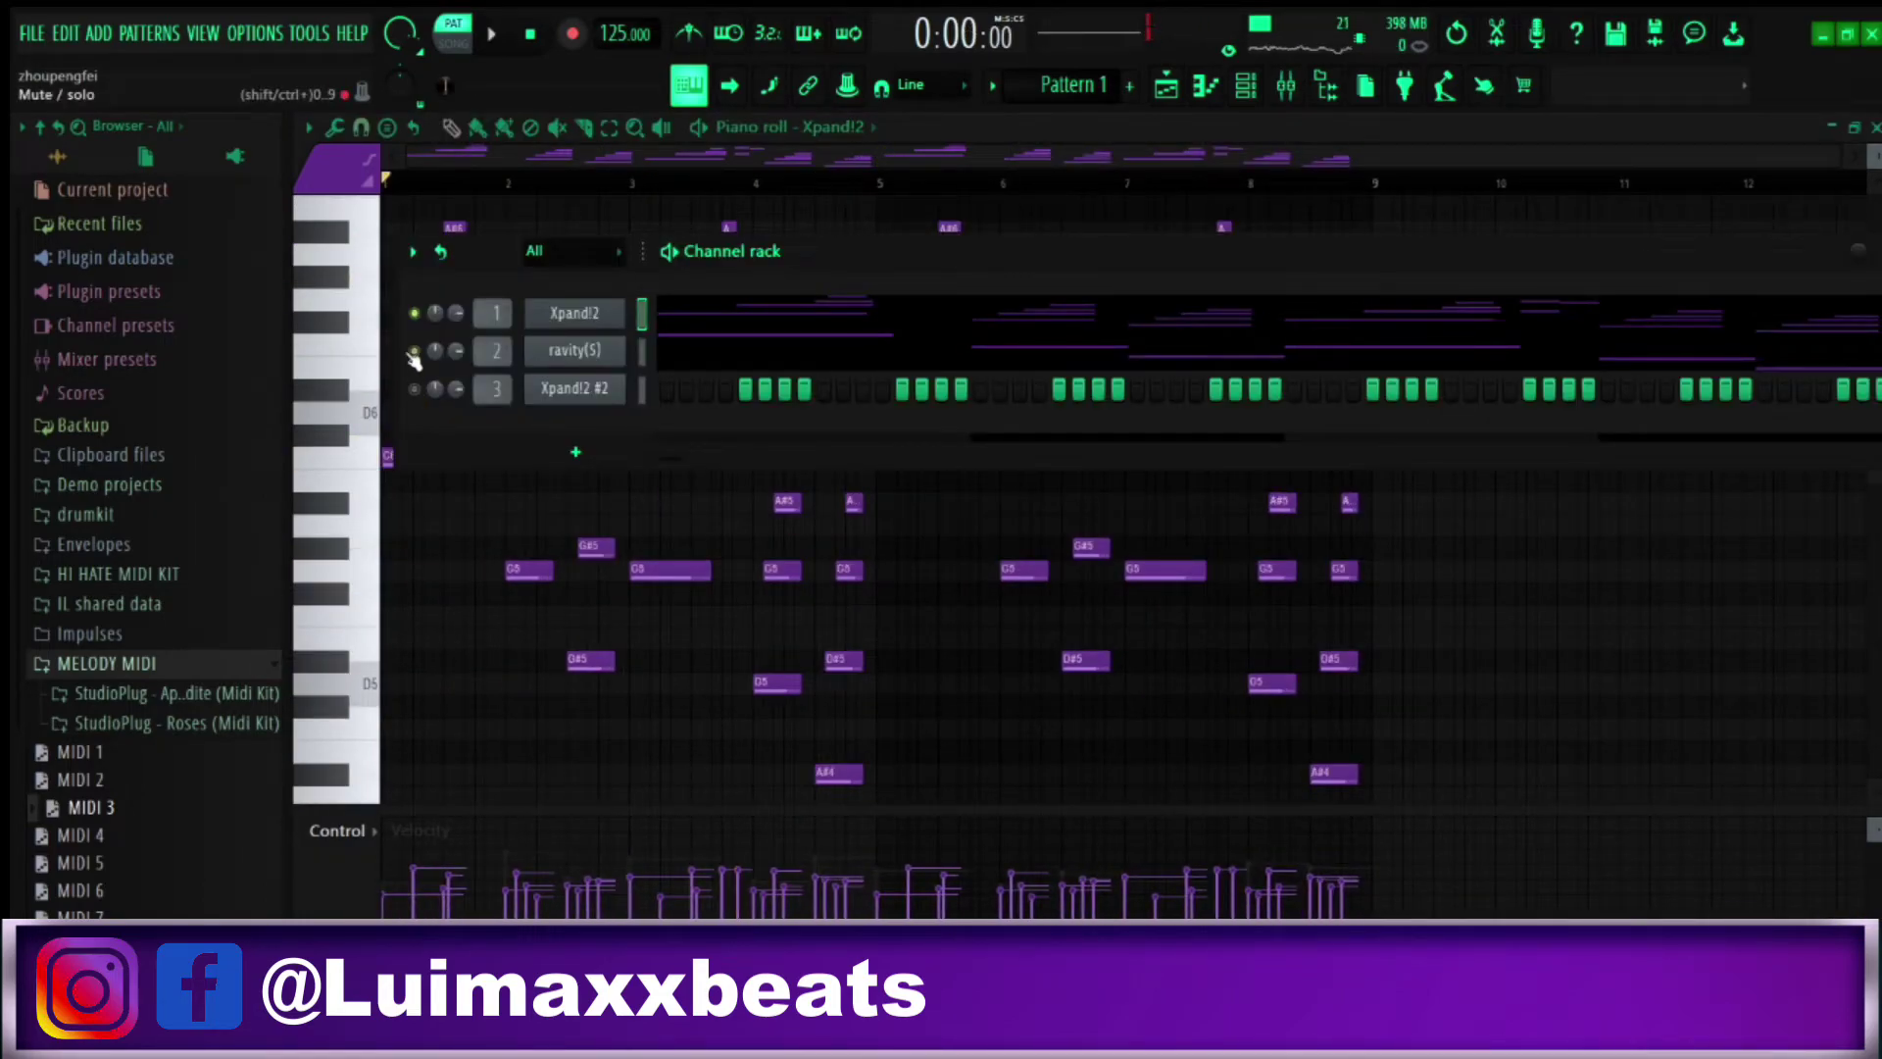
Unmute the ravity(S) channel and look through its factory Bass Guitar presets during playback
left_click(414, 351)
key("space")
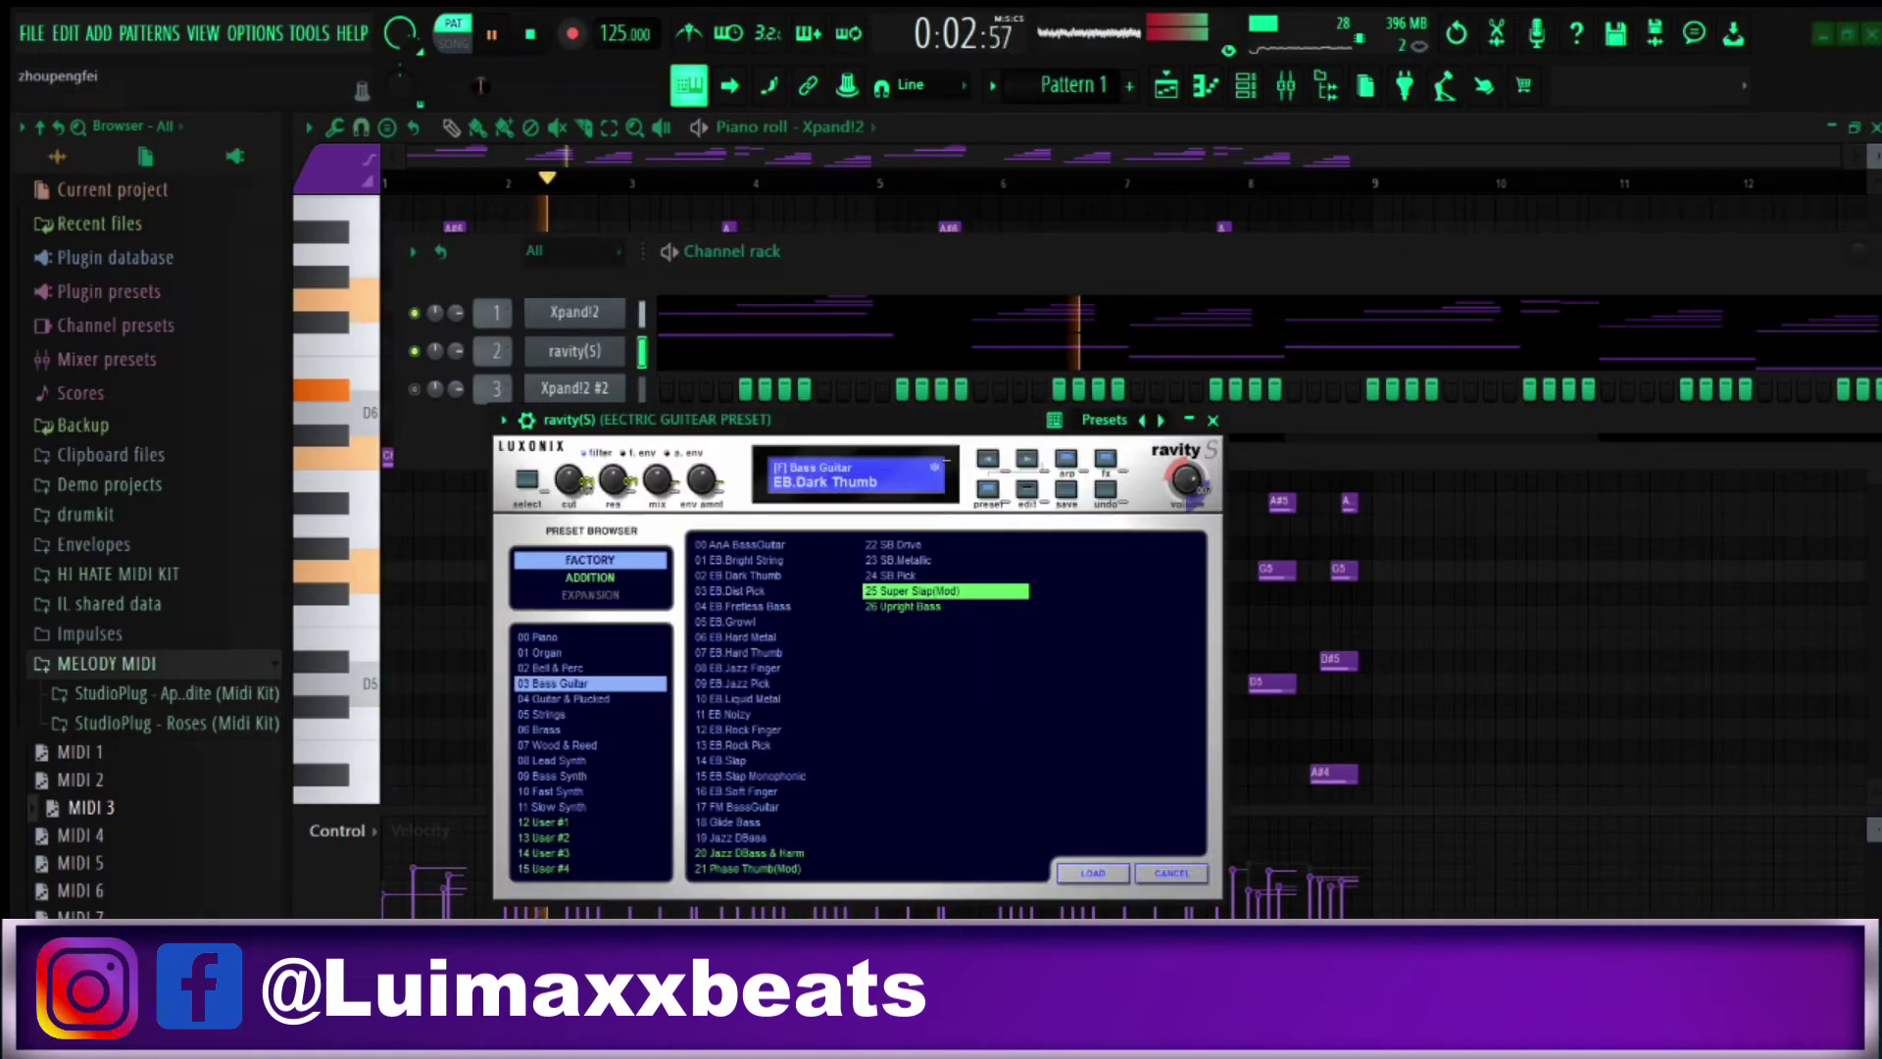
left_click(946, 605)
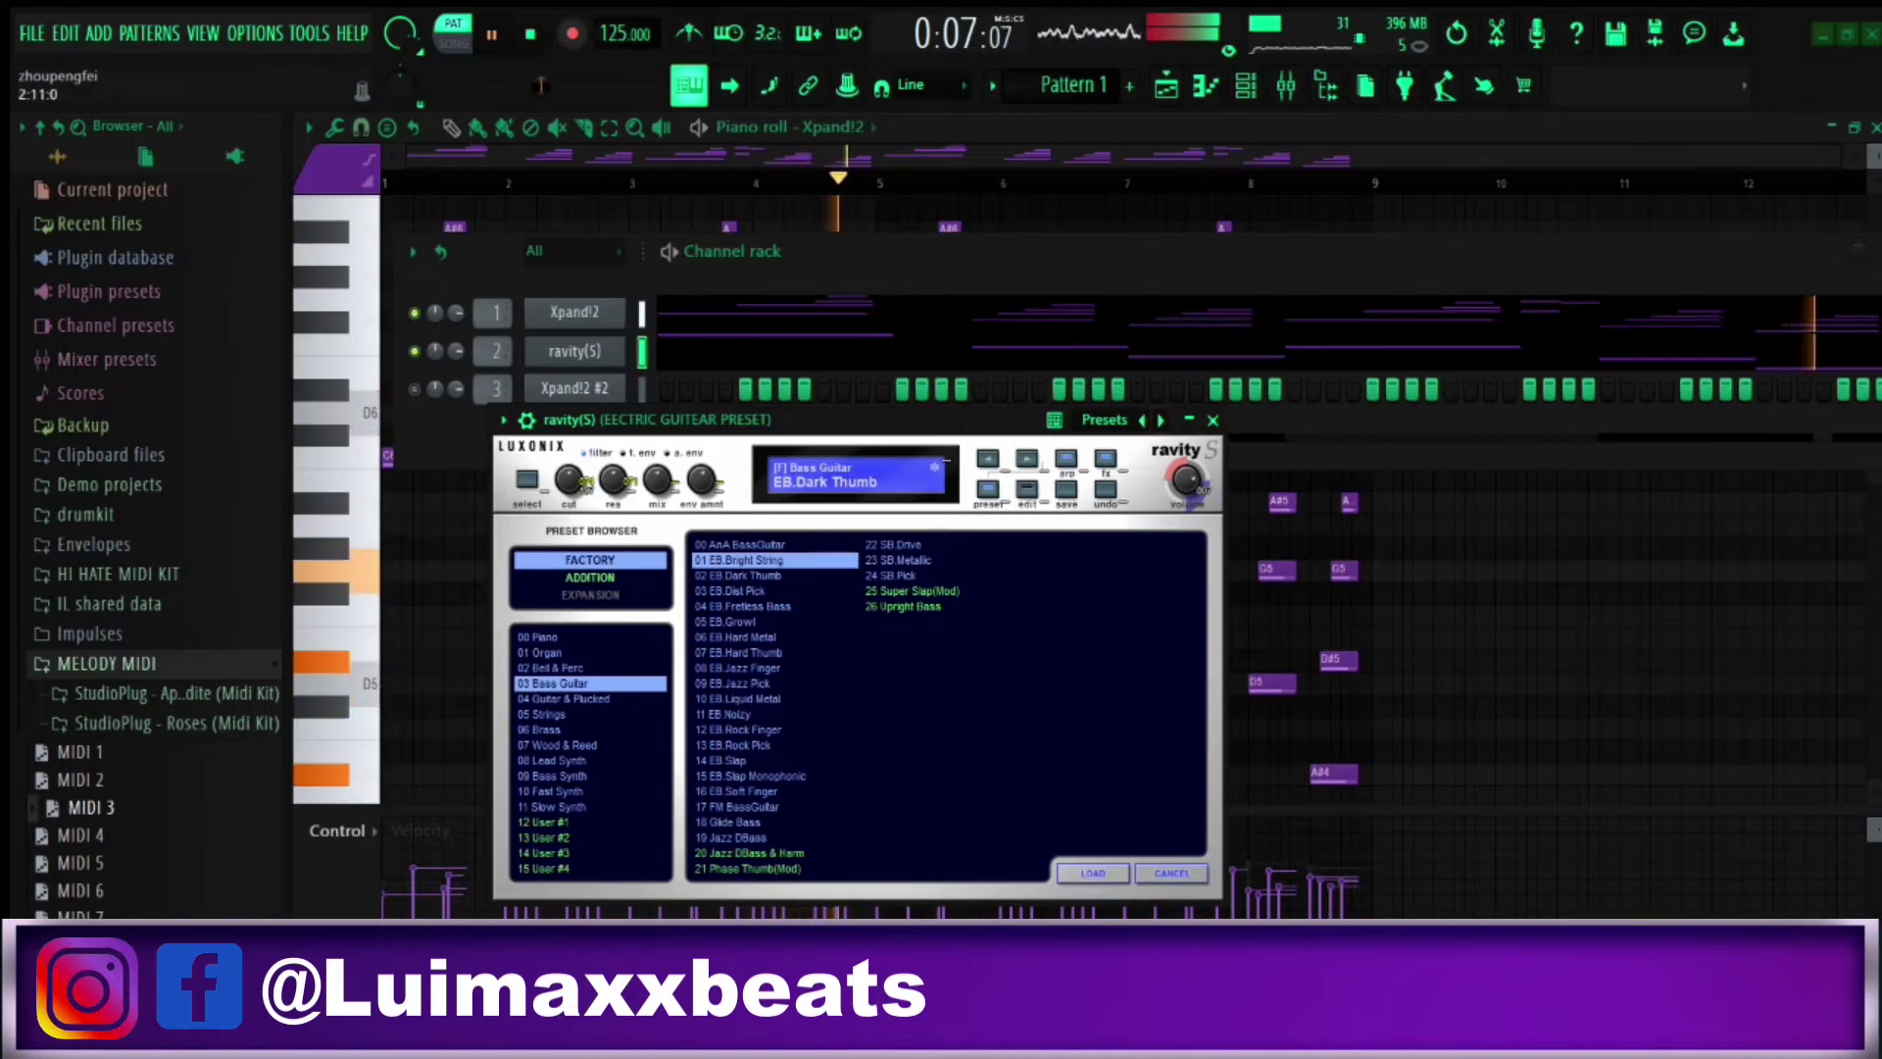
left_click(1214, 420)
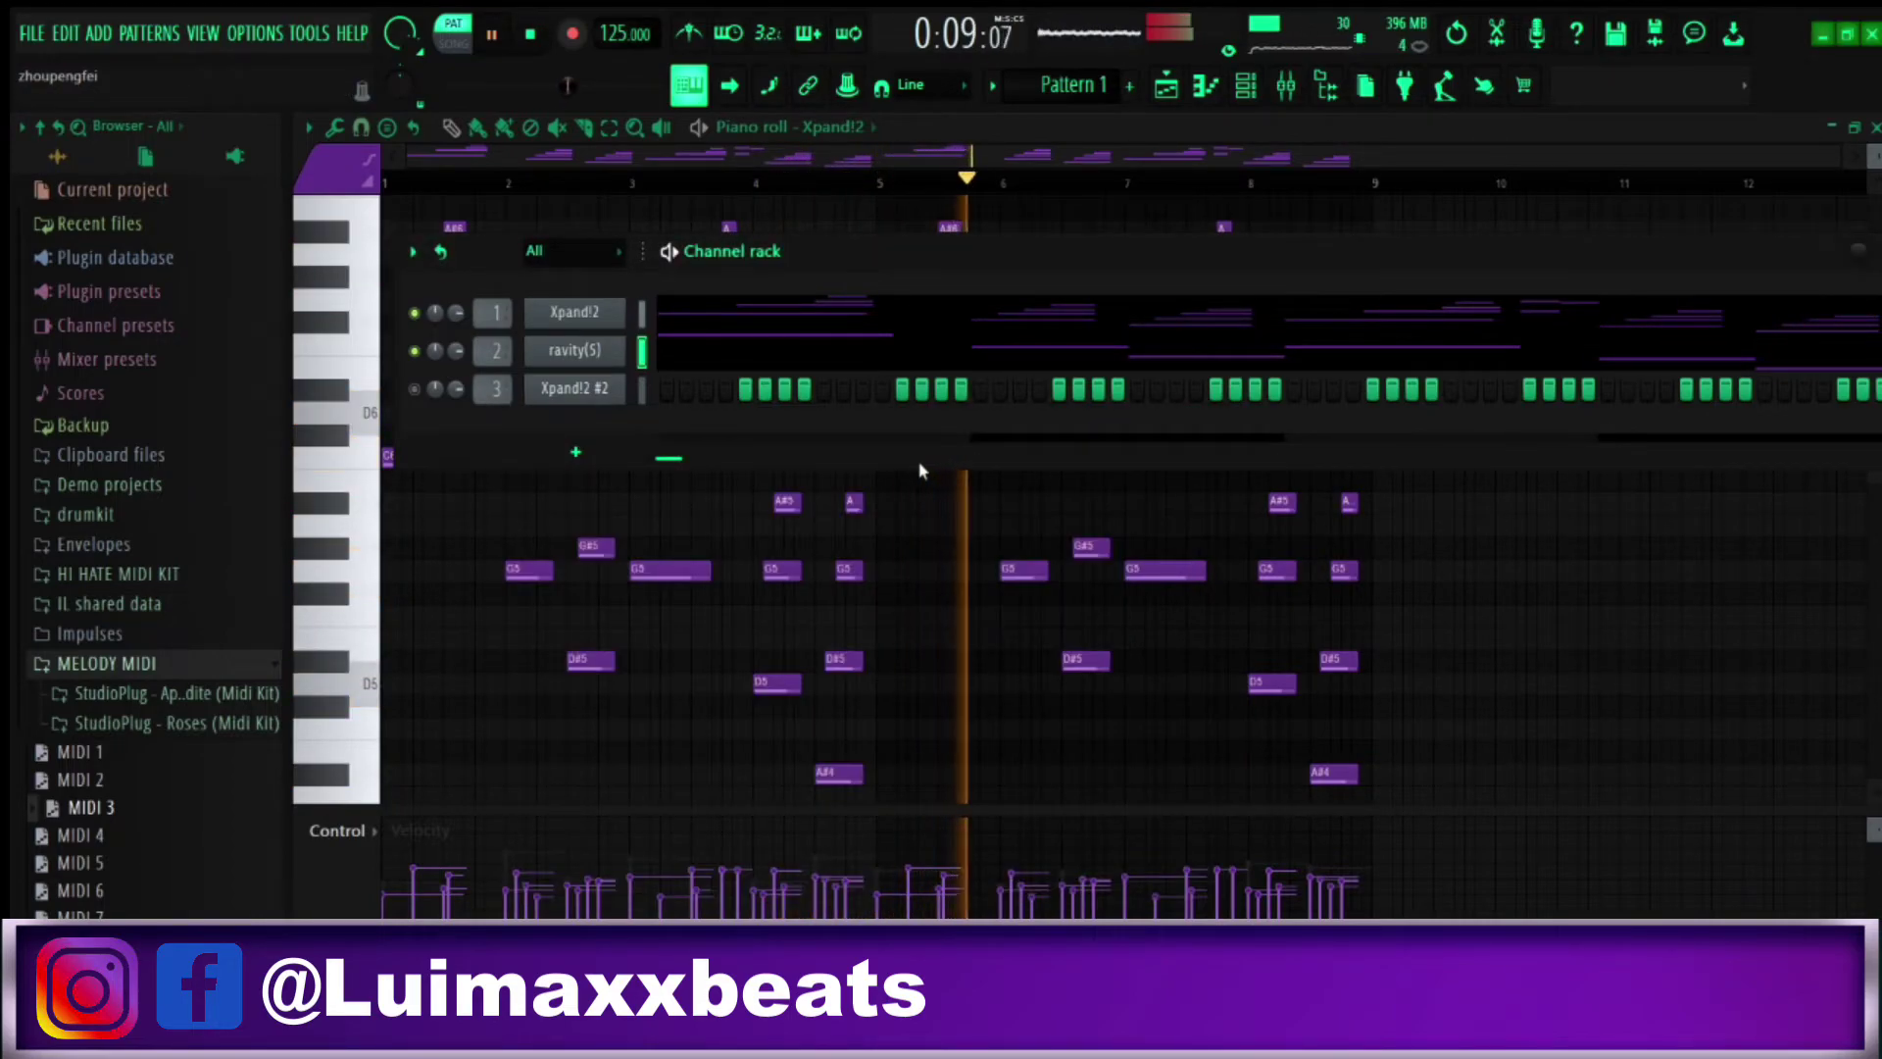
Add an E6 note at the start of bar 2 in the Xpand!2 #2 channel, lengthen it to half a bar and play it
key("space")
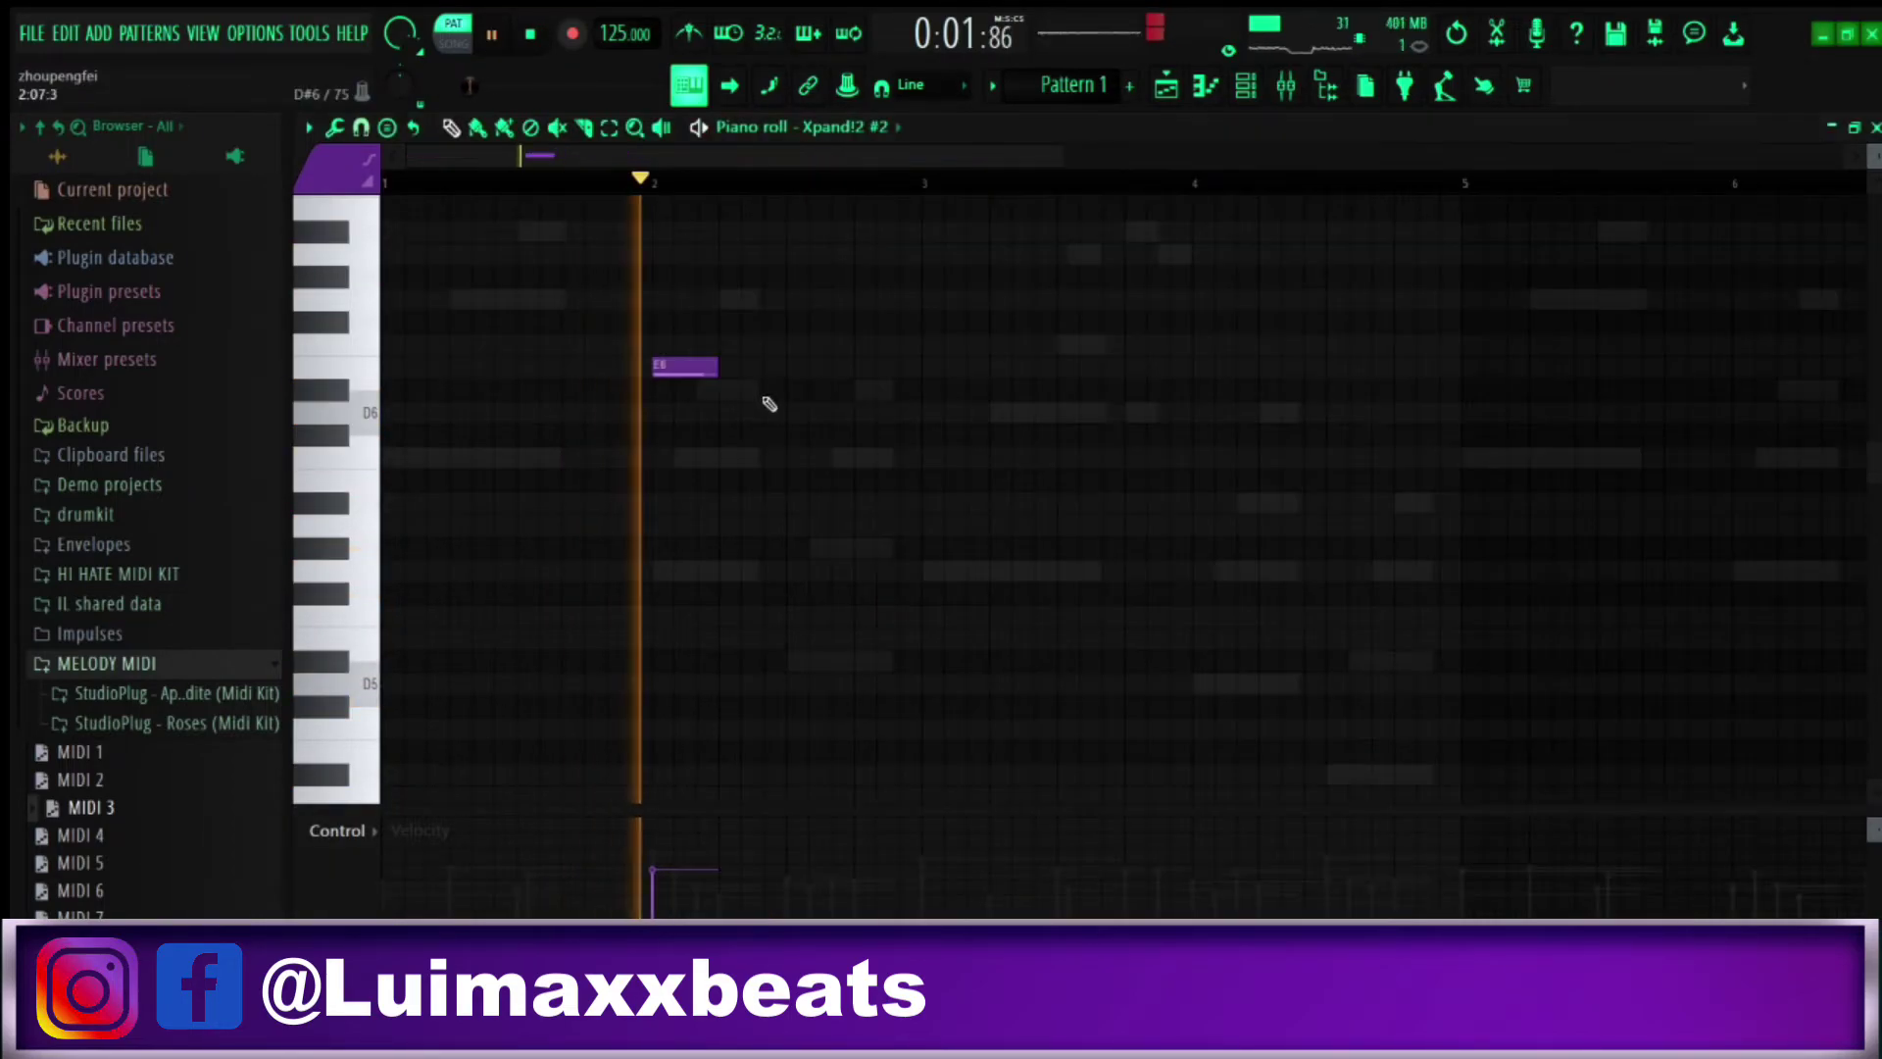
key("space")
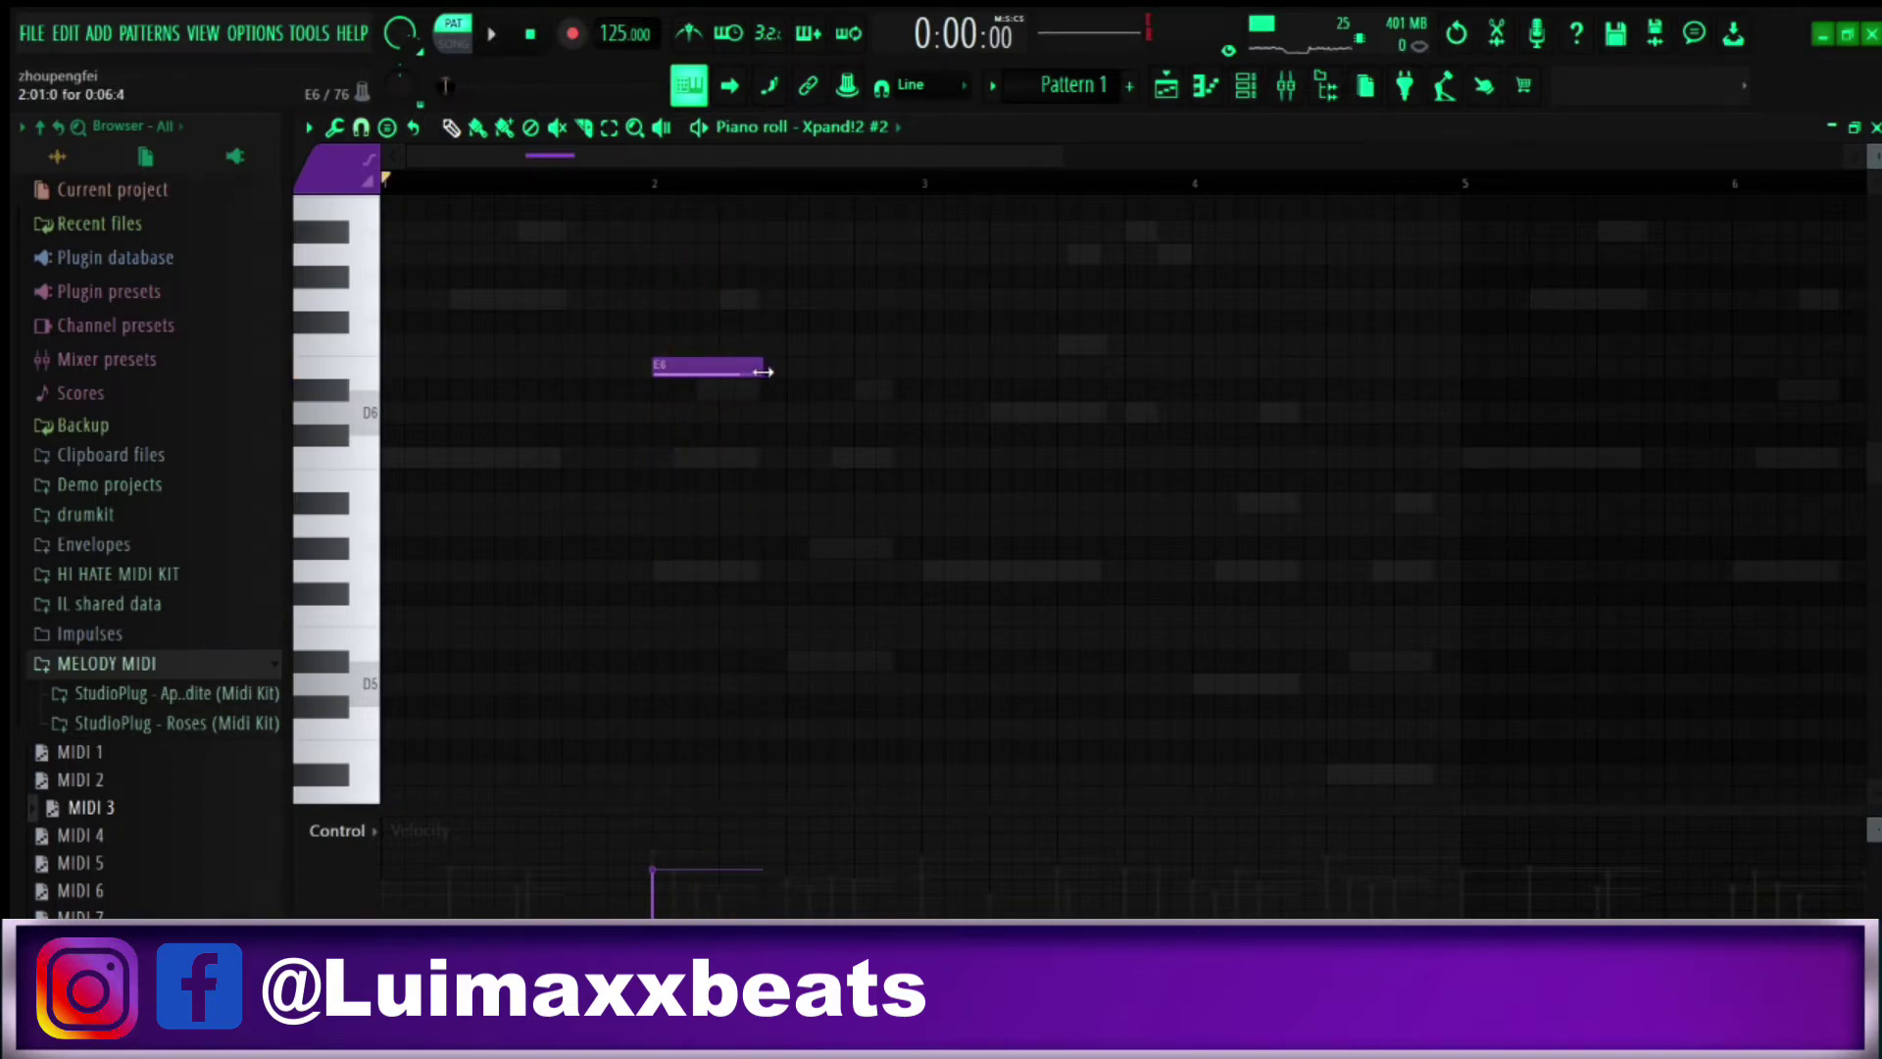
key("space")
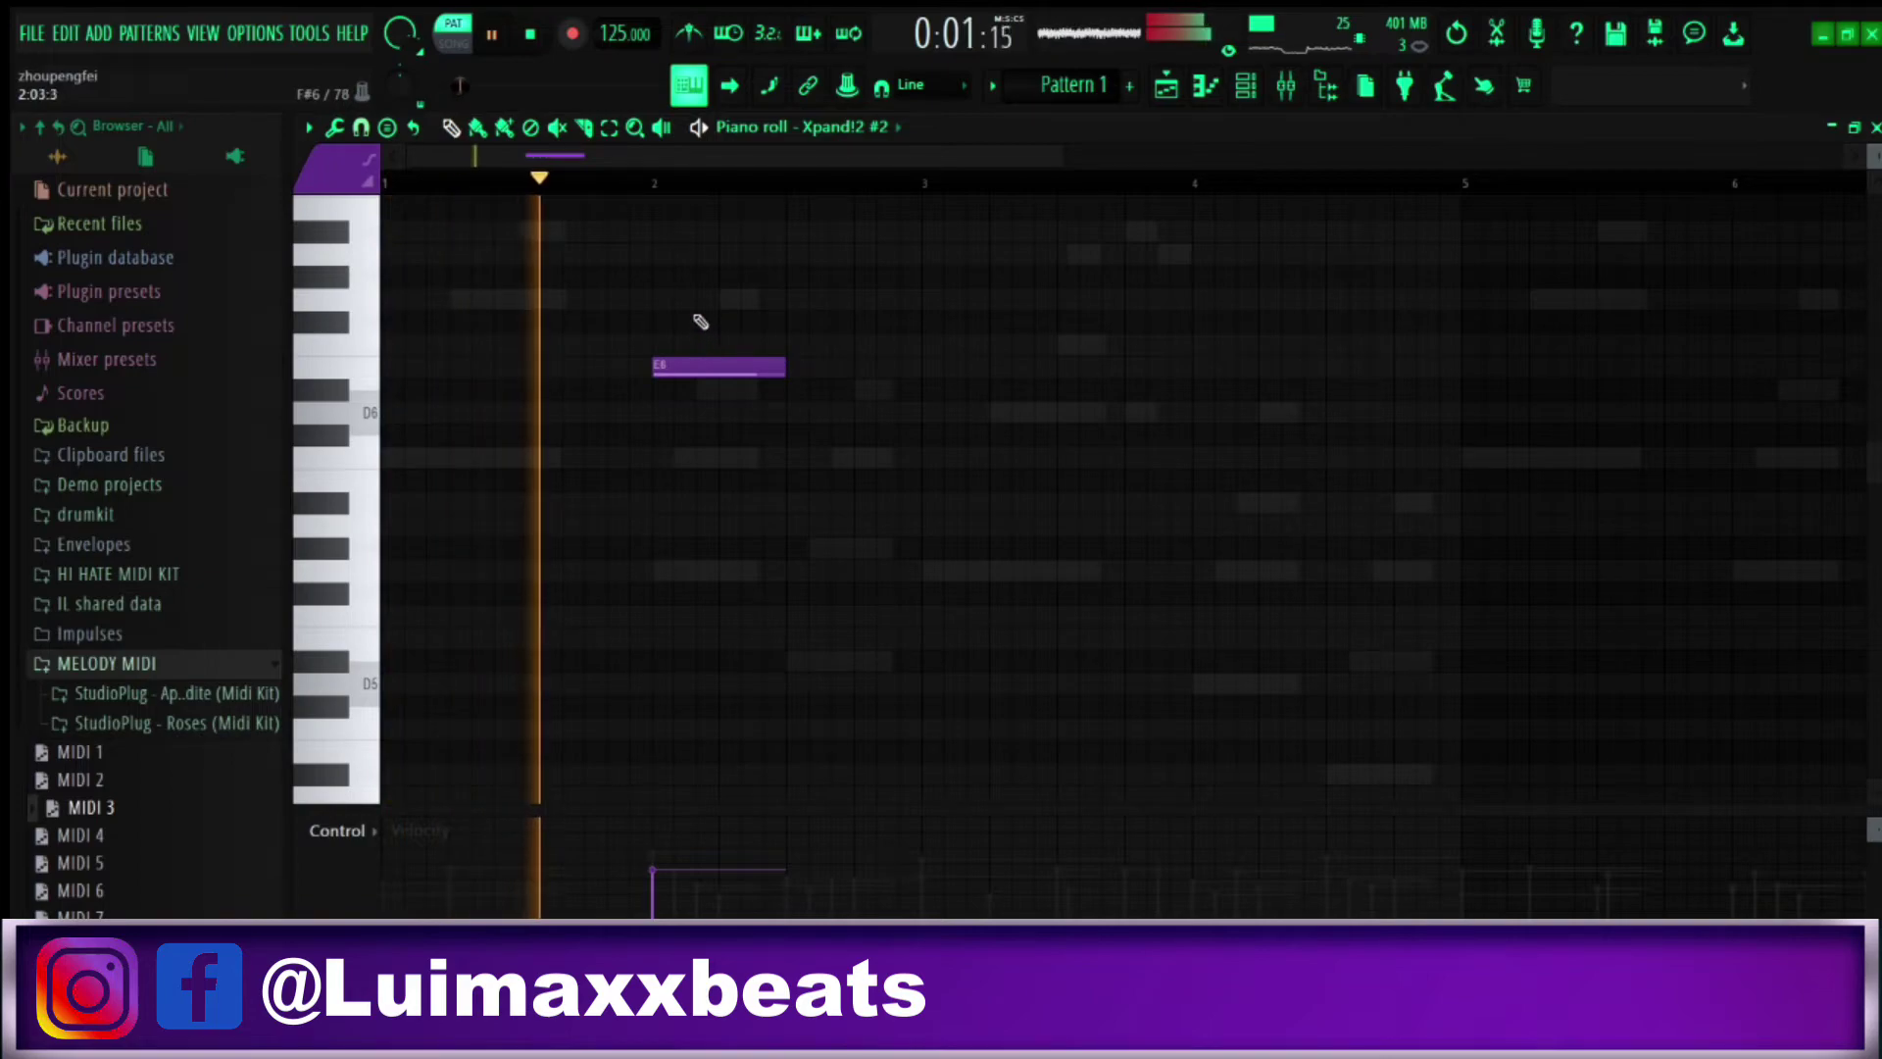
Continue bar 2 with shorter F6 and E6 notes, place a half-bar C6 note at the start of bar 4, and listen
key("space")
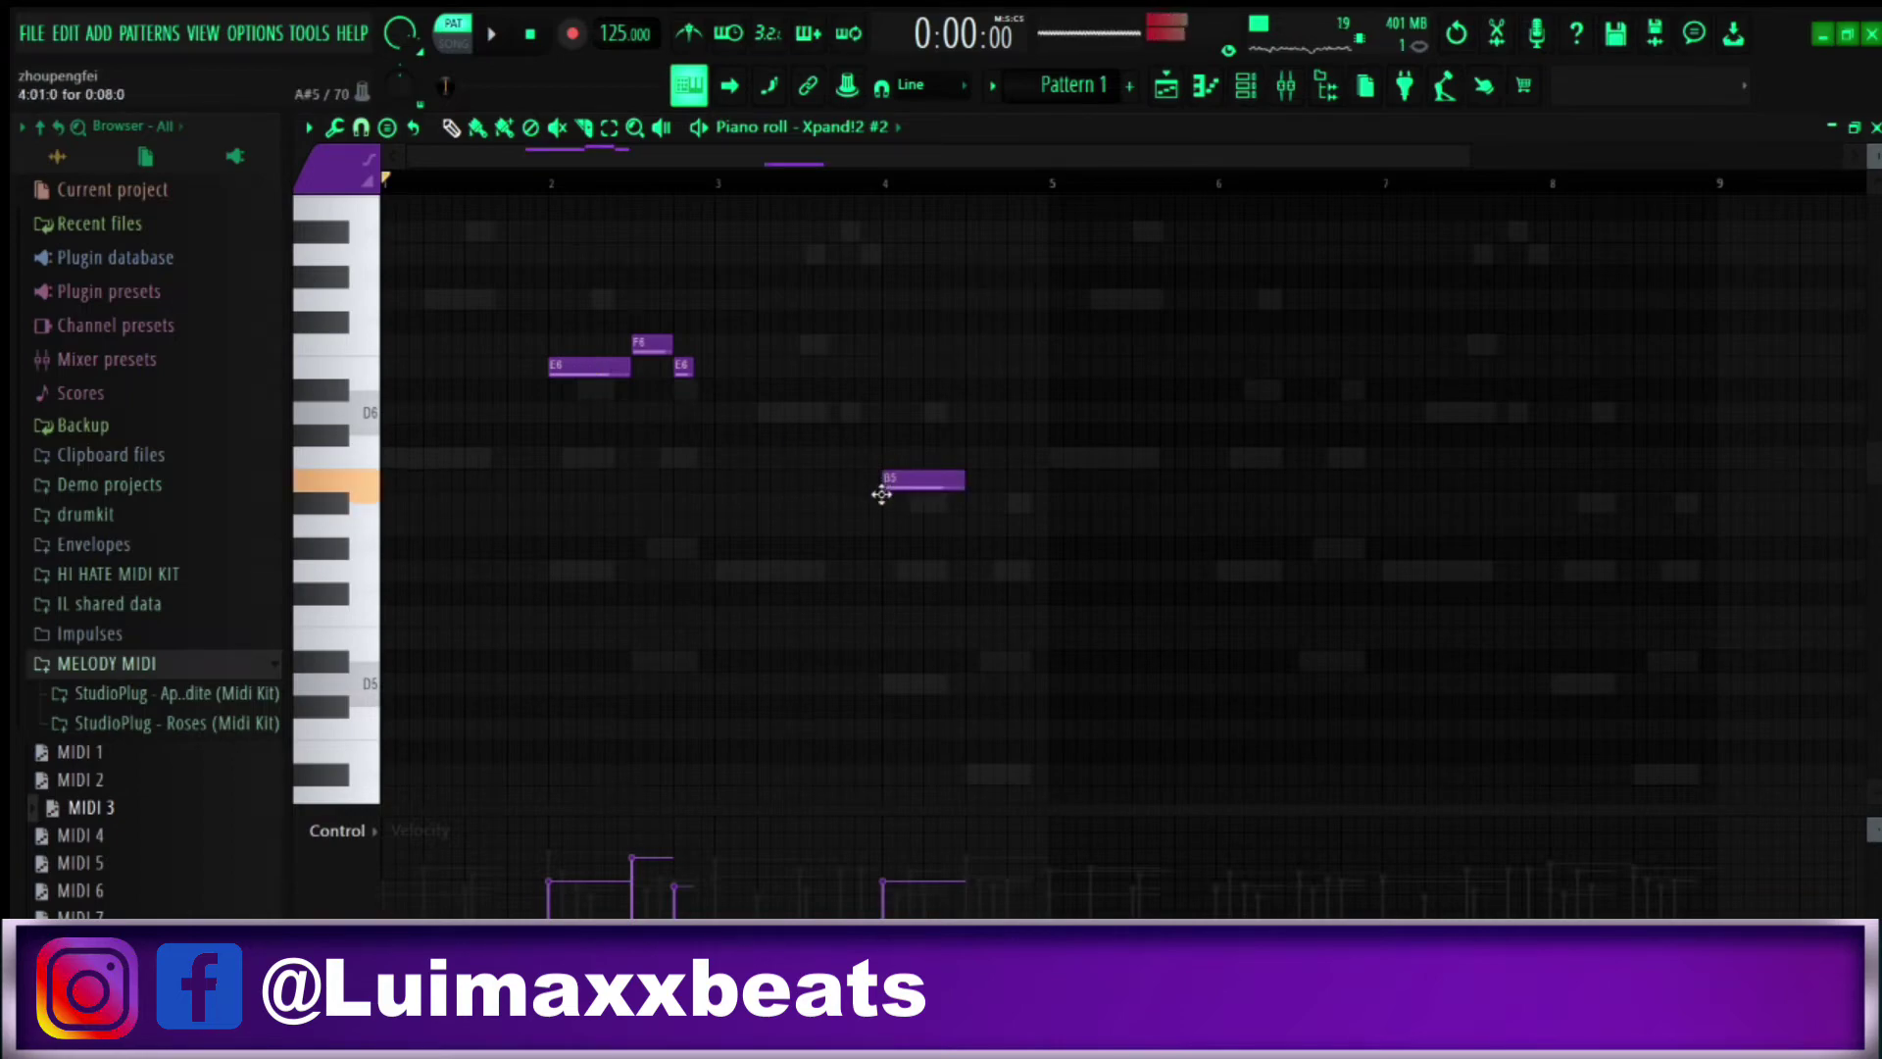
key("space")
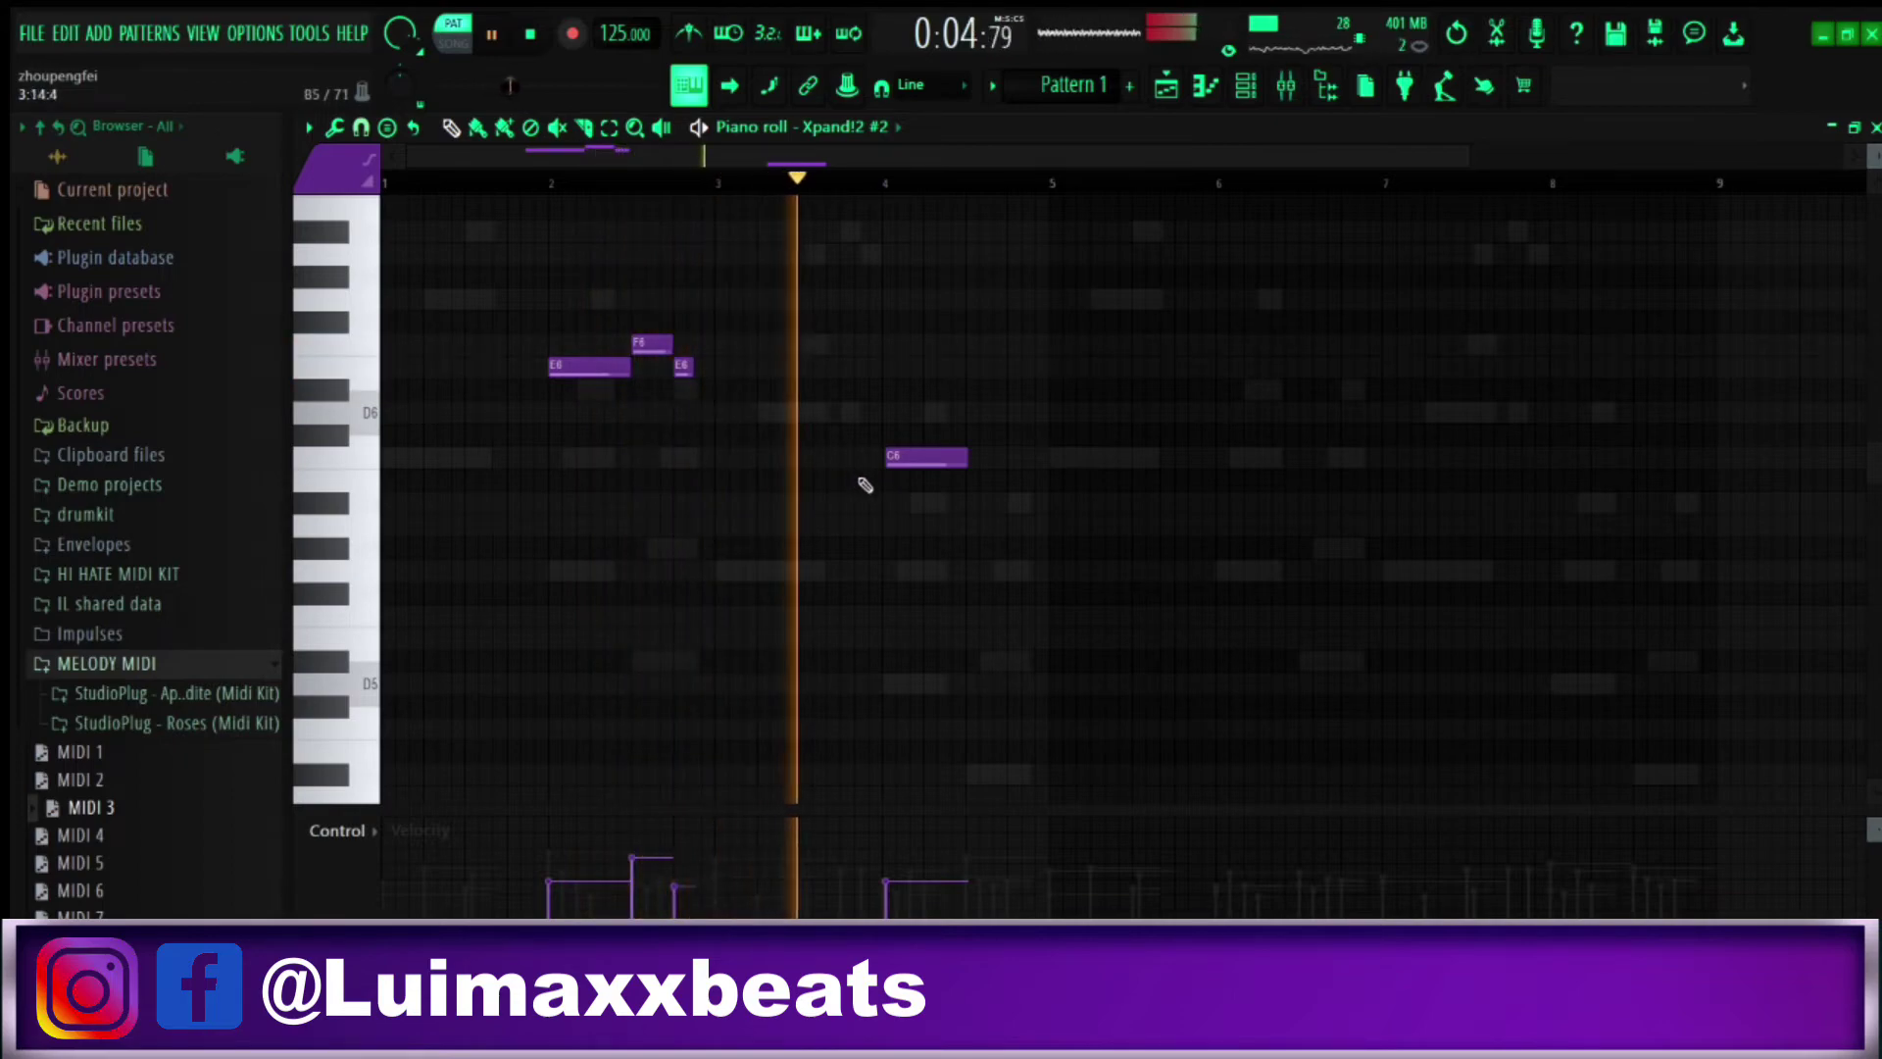
key("space")
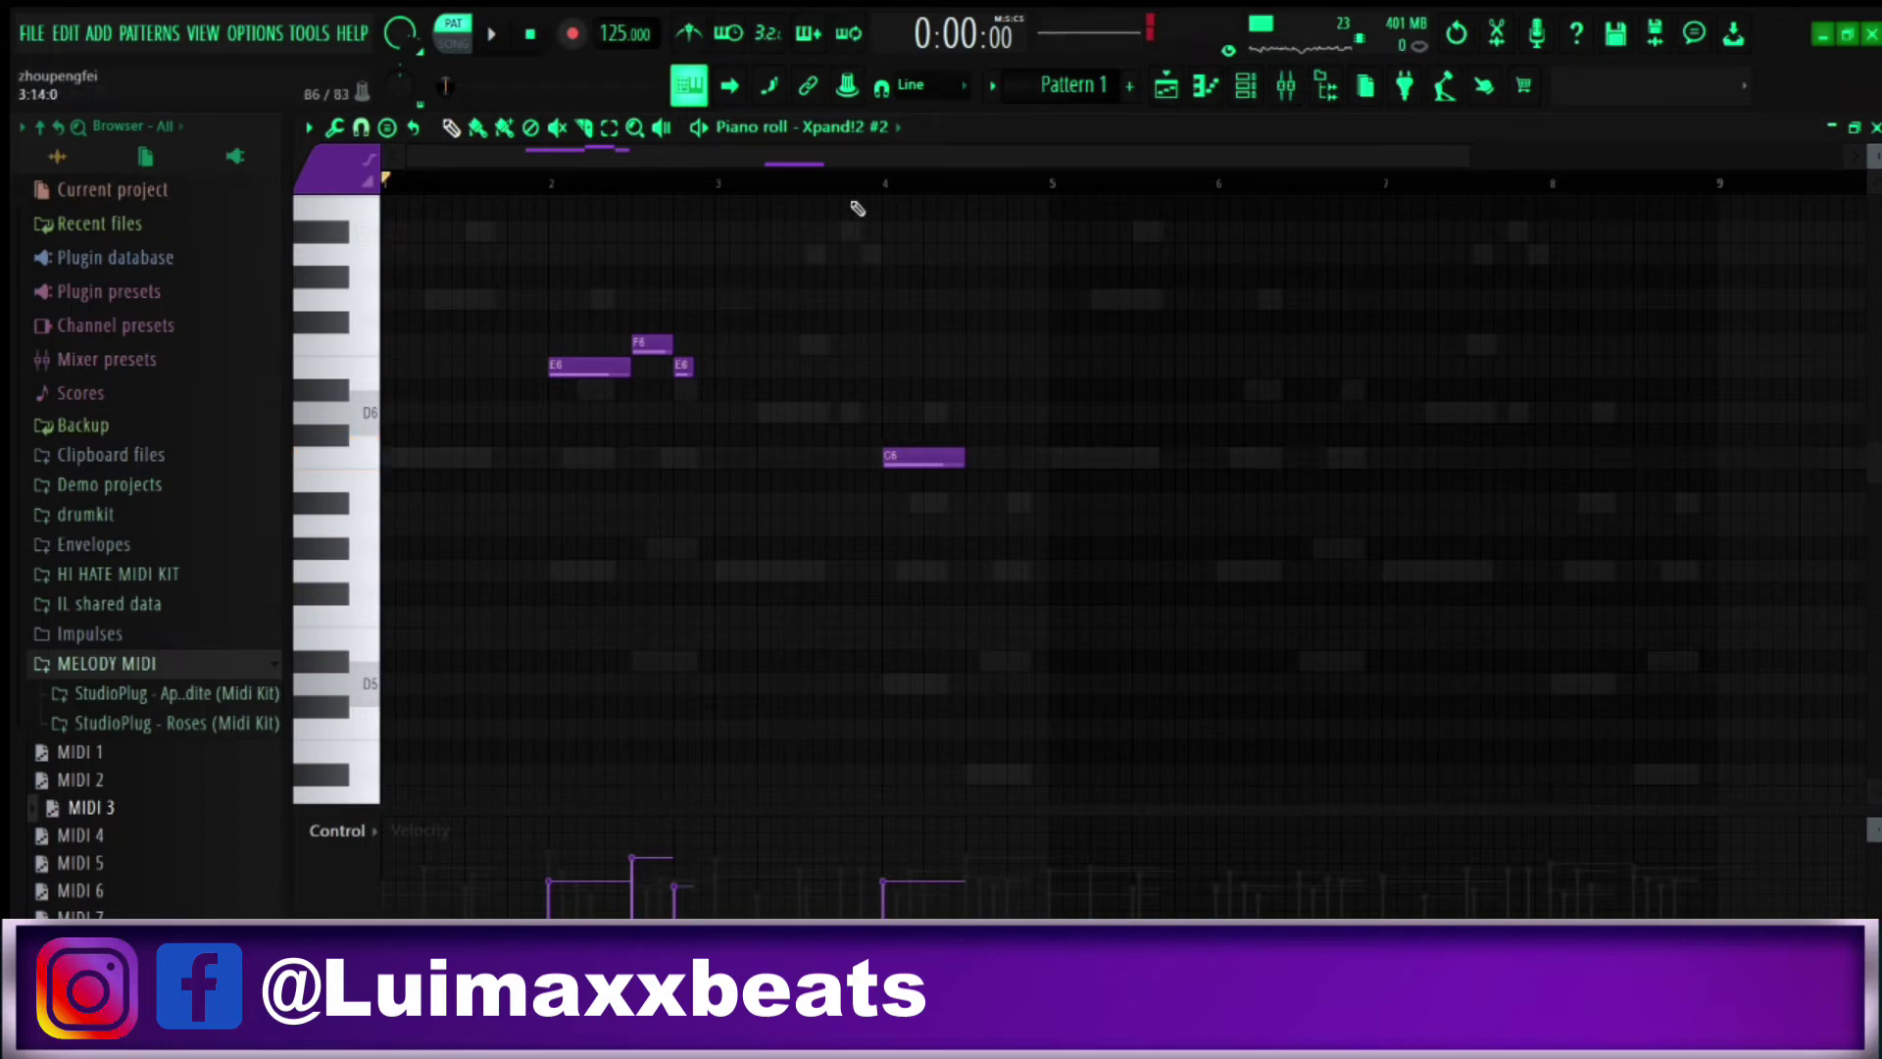
Change bar 2 to D6, D#6, D6, finish bar 4 with G#5 and G5, and repeat both phrases in bars 6 and 8
scroll(897, 190, "up", 4)
key("space")
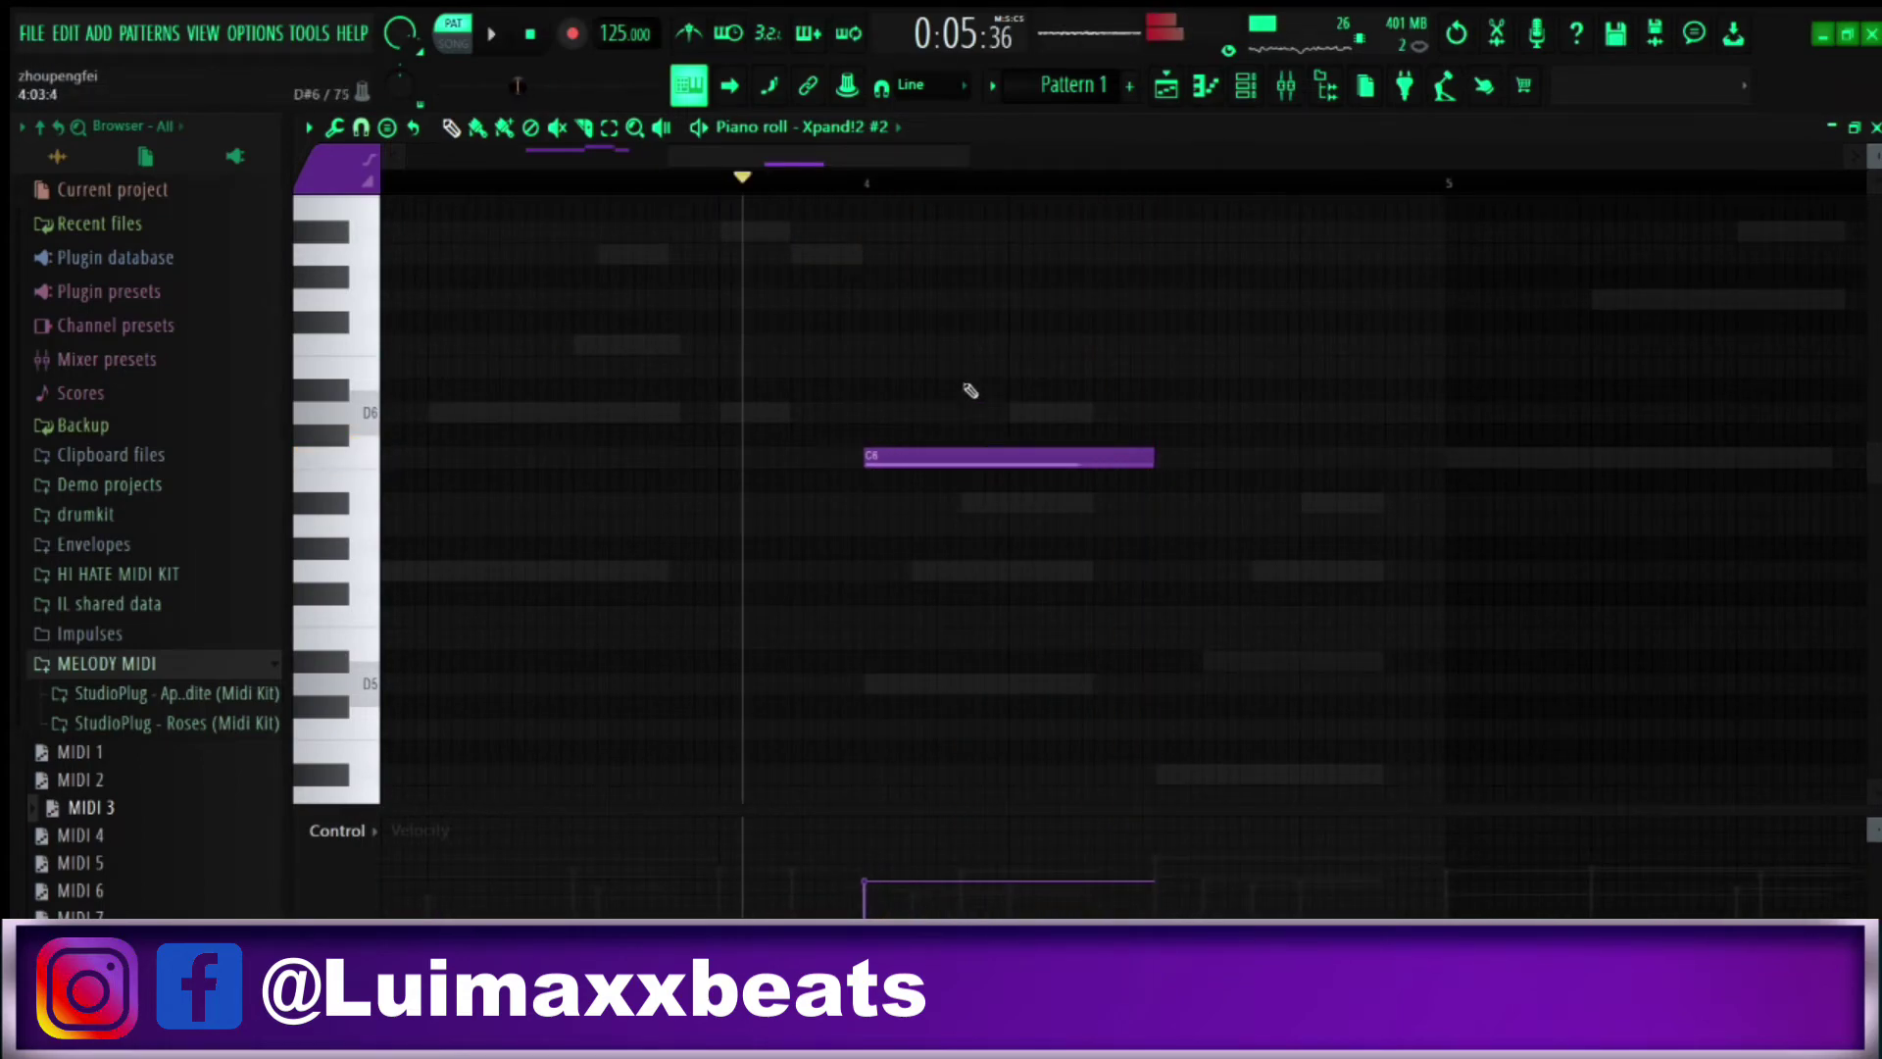
scroll(908, 200, "down", 4)
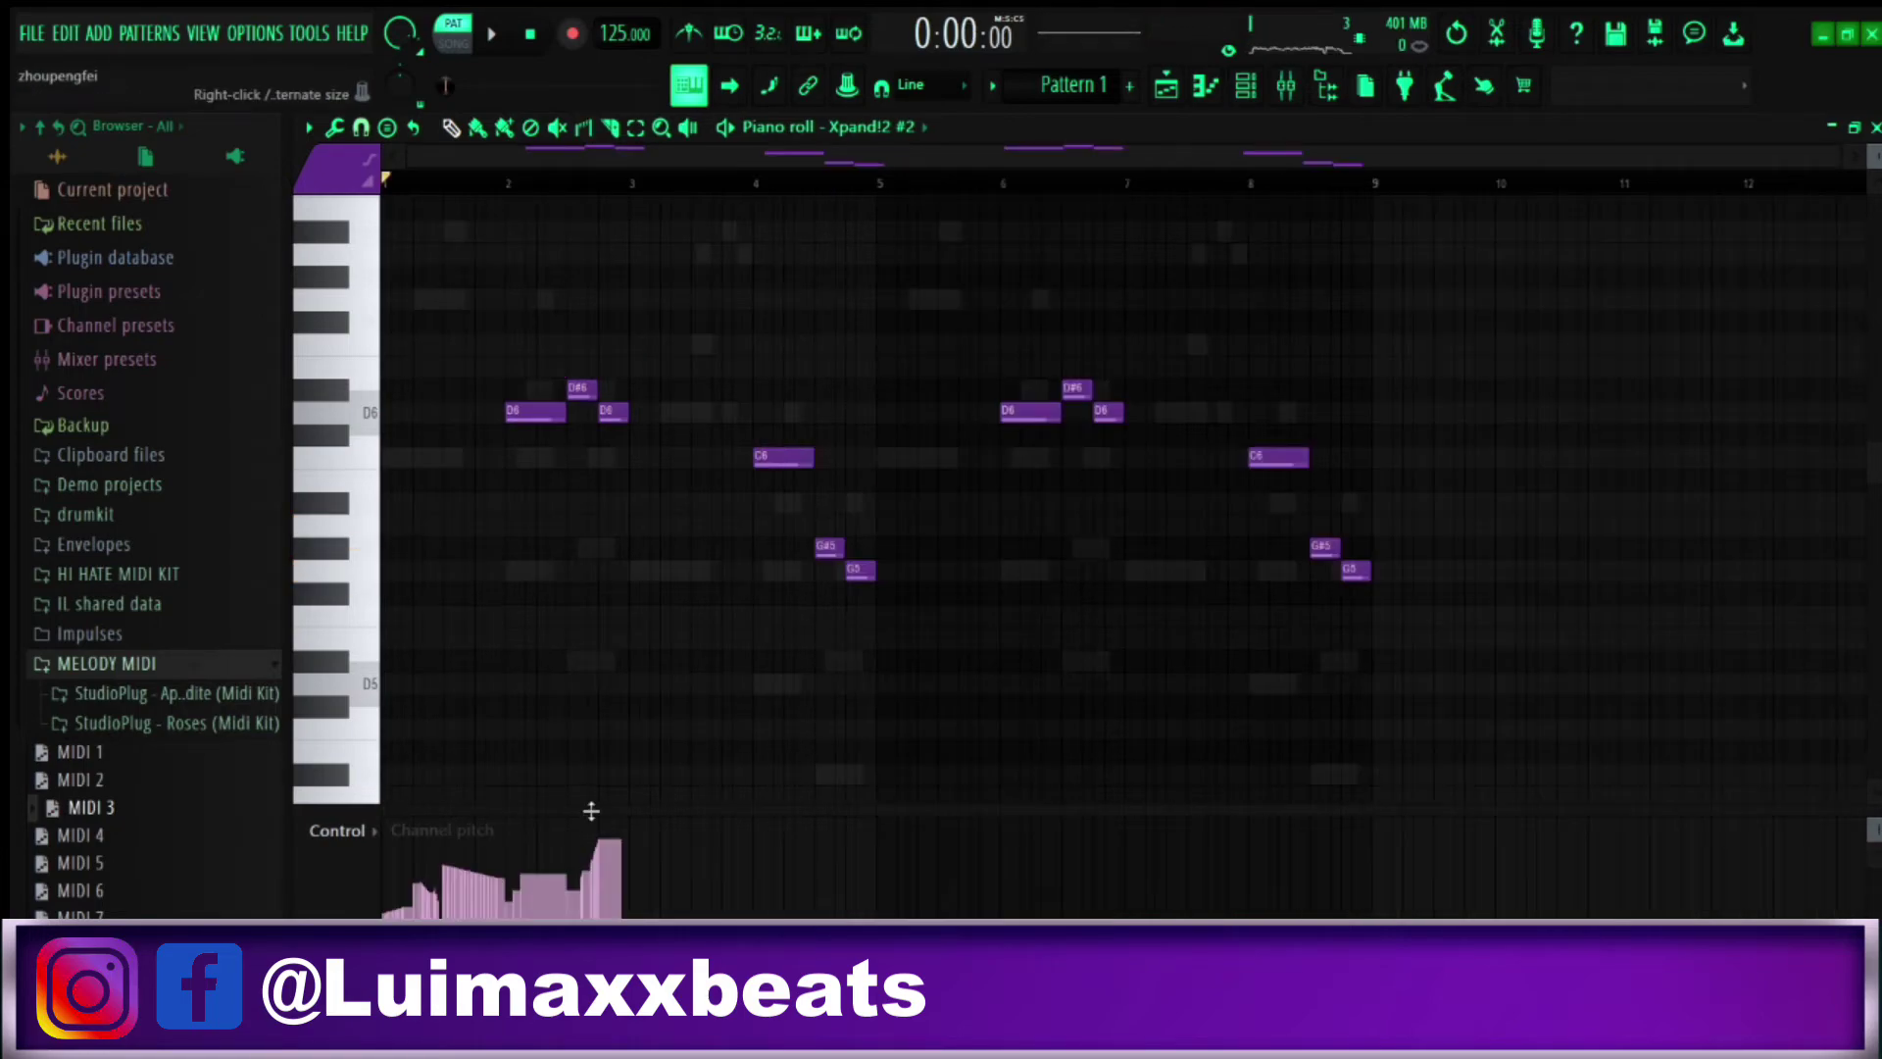
Unmute the ravity(S) and Xpand!2 #2 channels during playback and listen to all three layers in the piano roll
key("space")
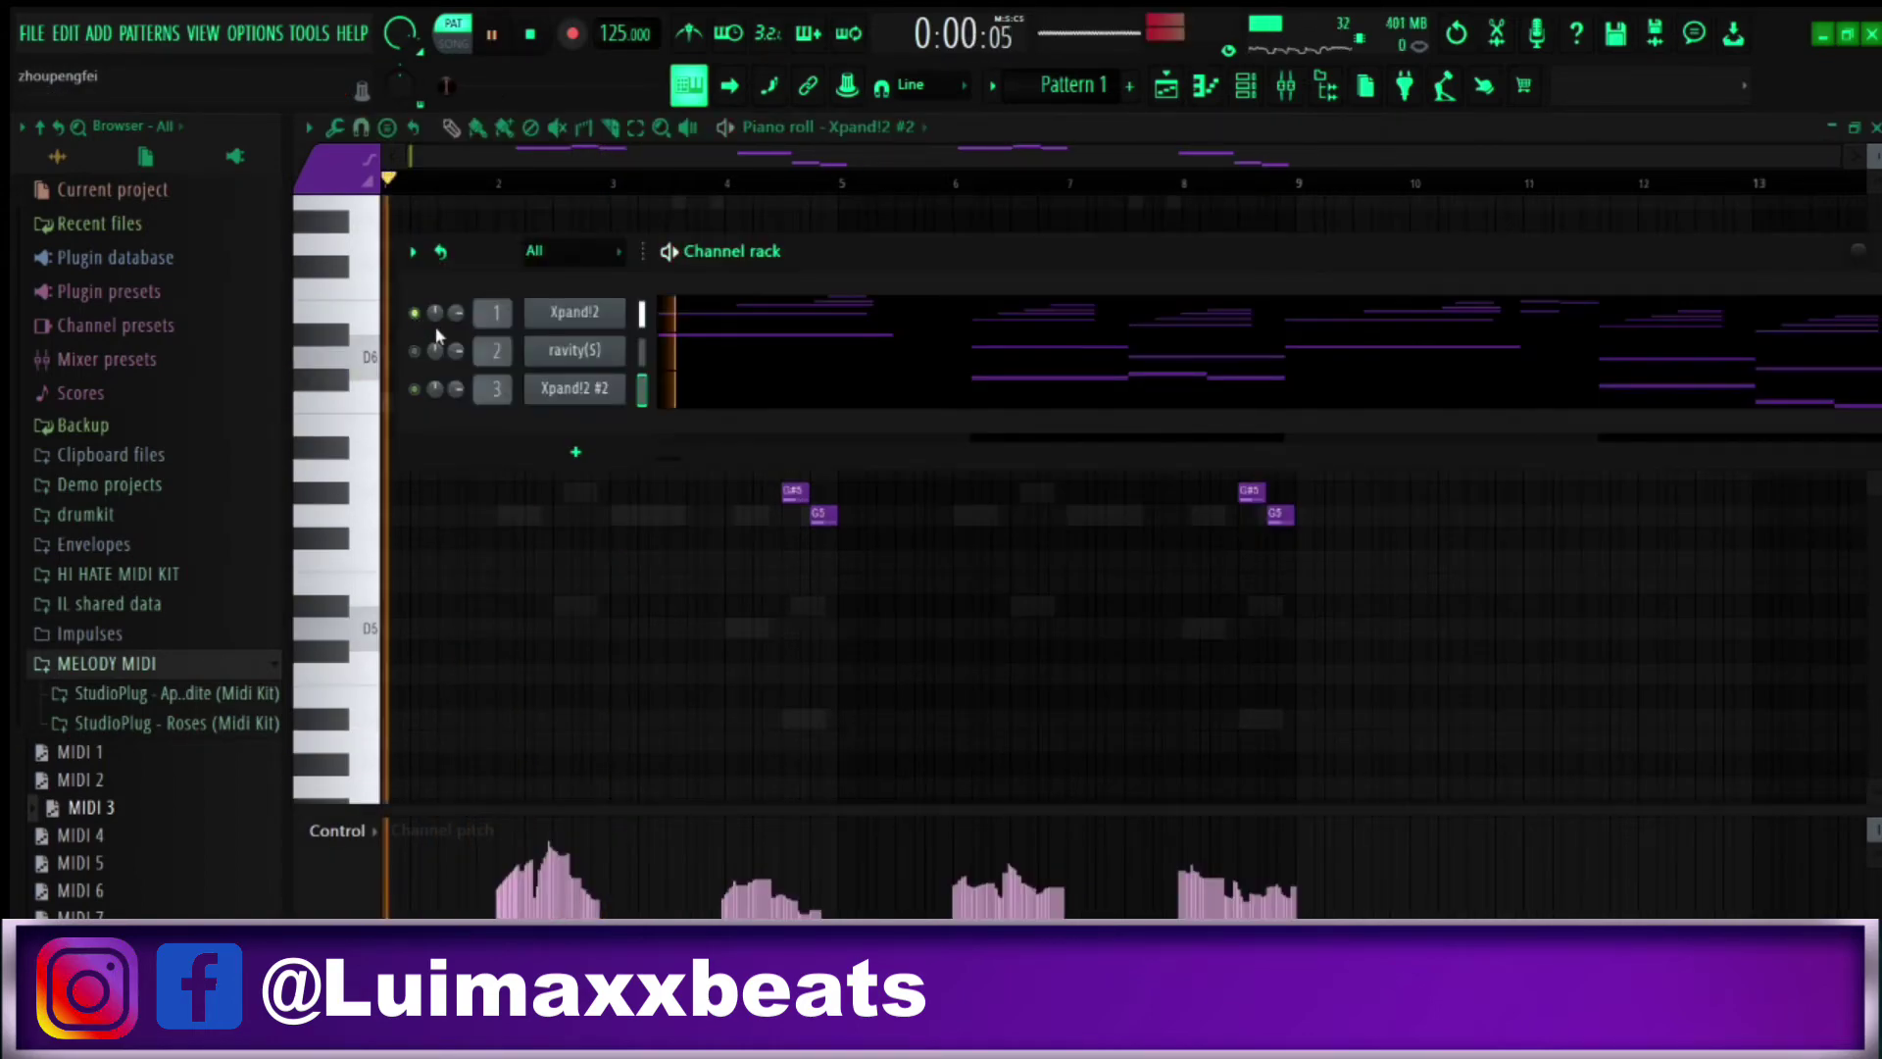
left_click(415, 388)
left_click(415, 388)
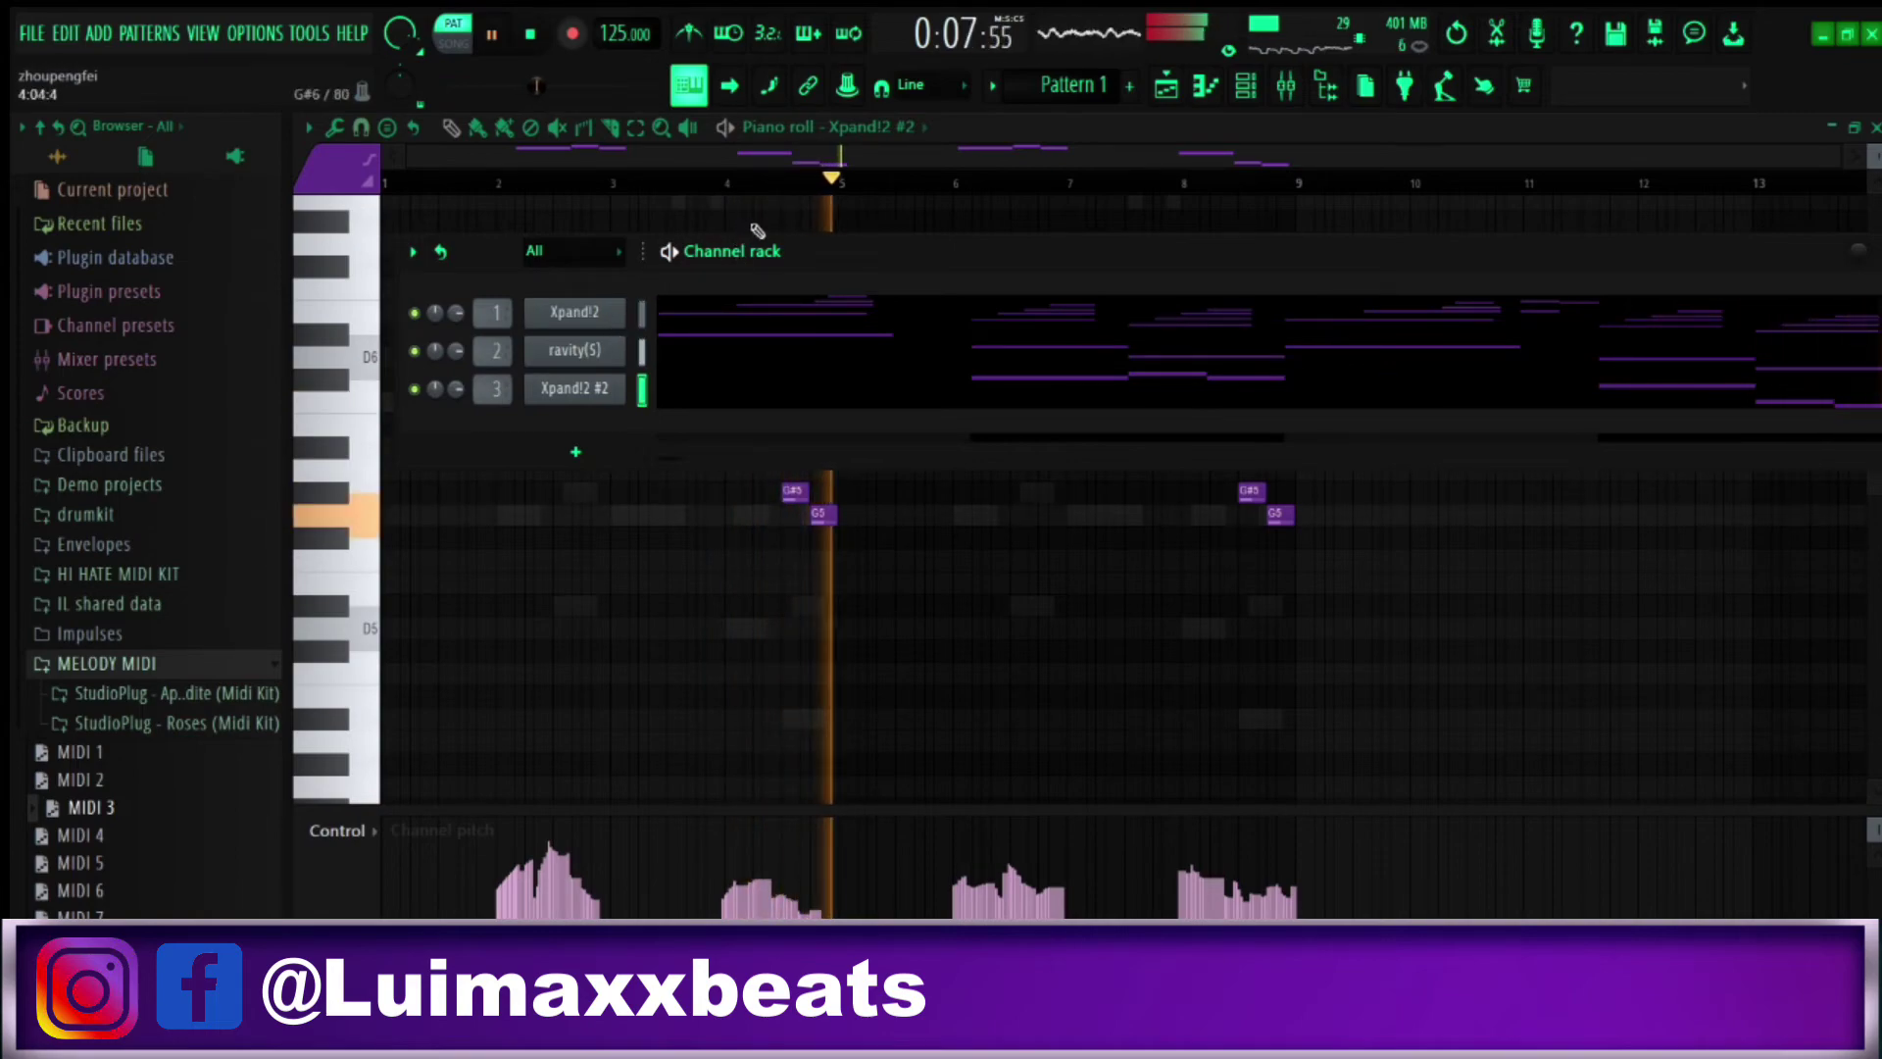
key("F6")
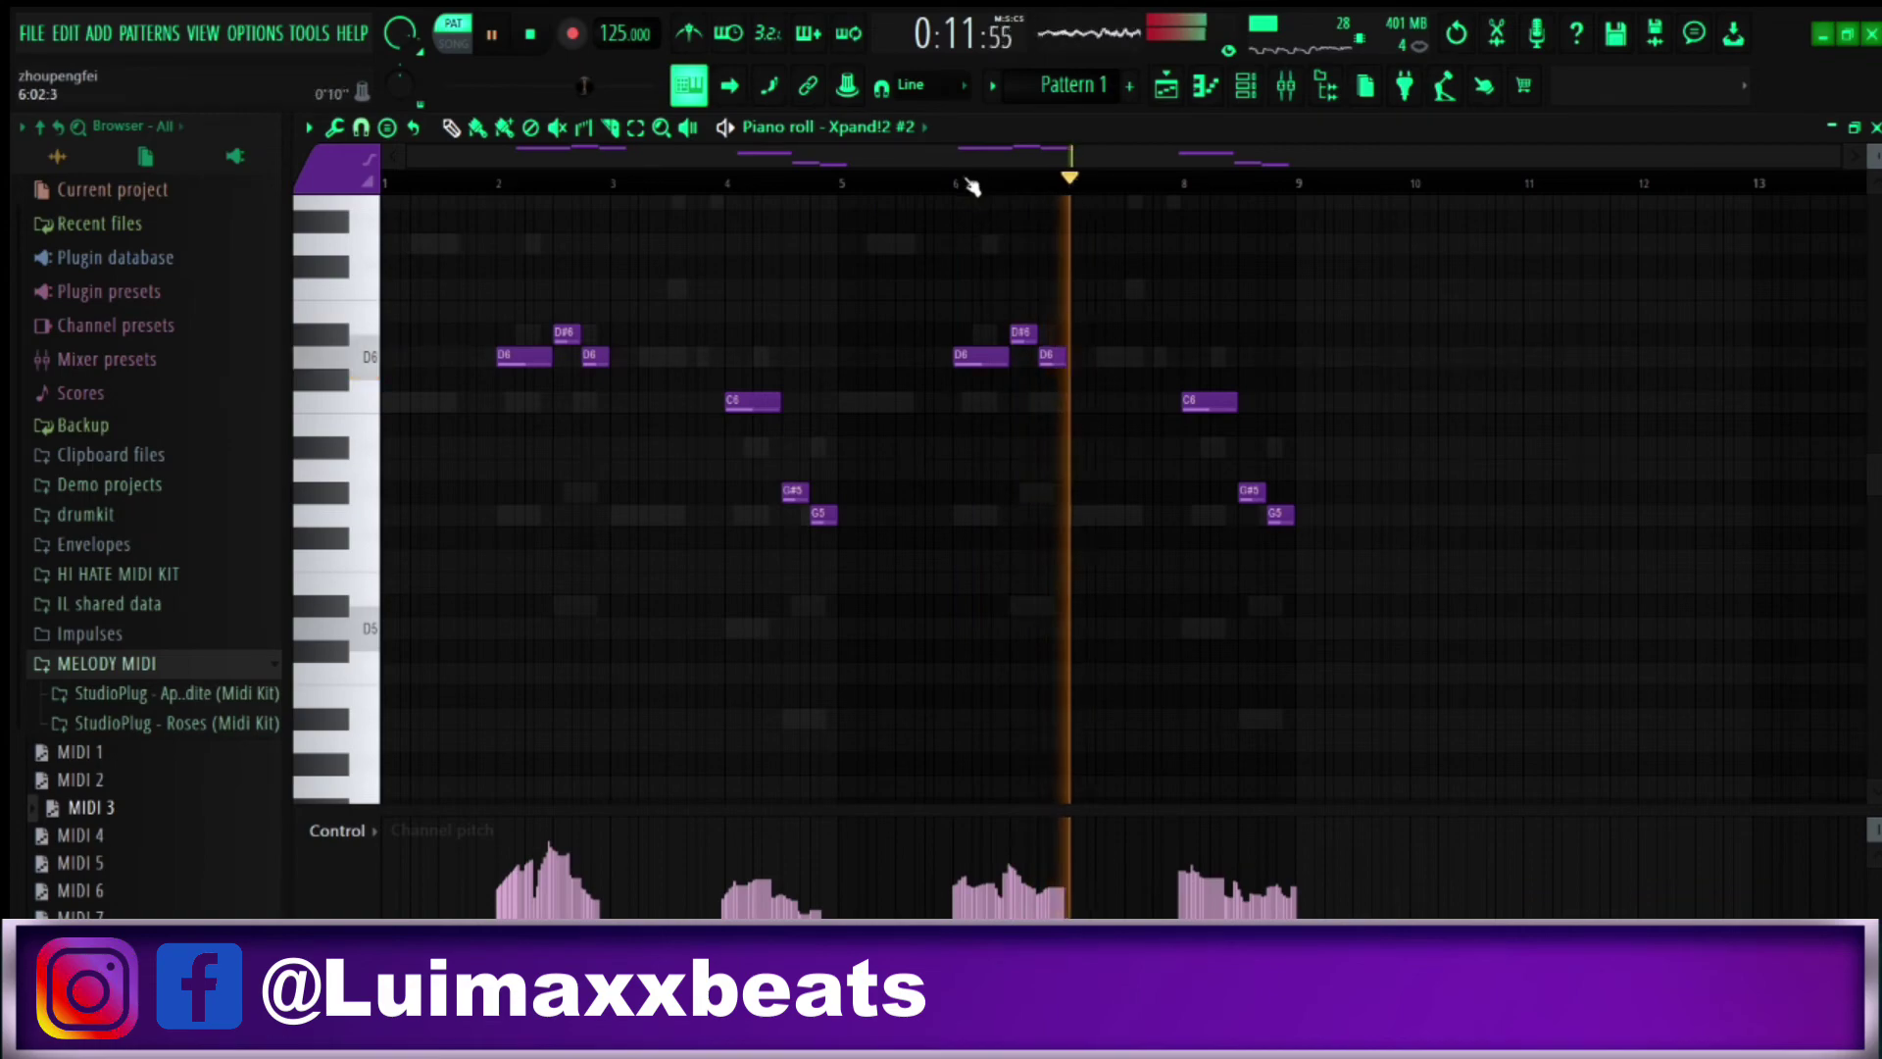
Add Saturation Knob x64 to the electric guitar preset's fifth effect slot at a 77% mix level and toggle Insert 1's mute
left_click(1245, 88)
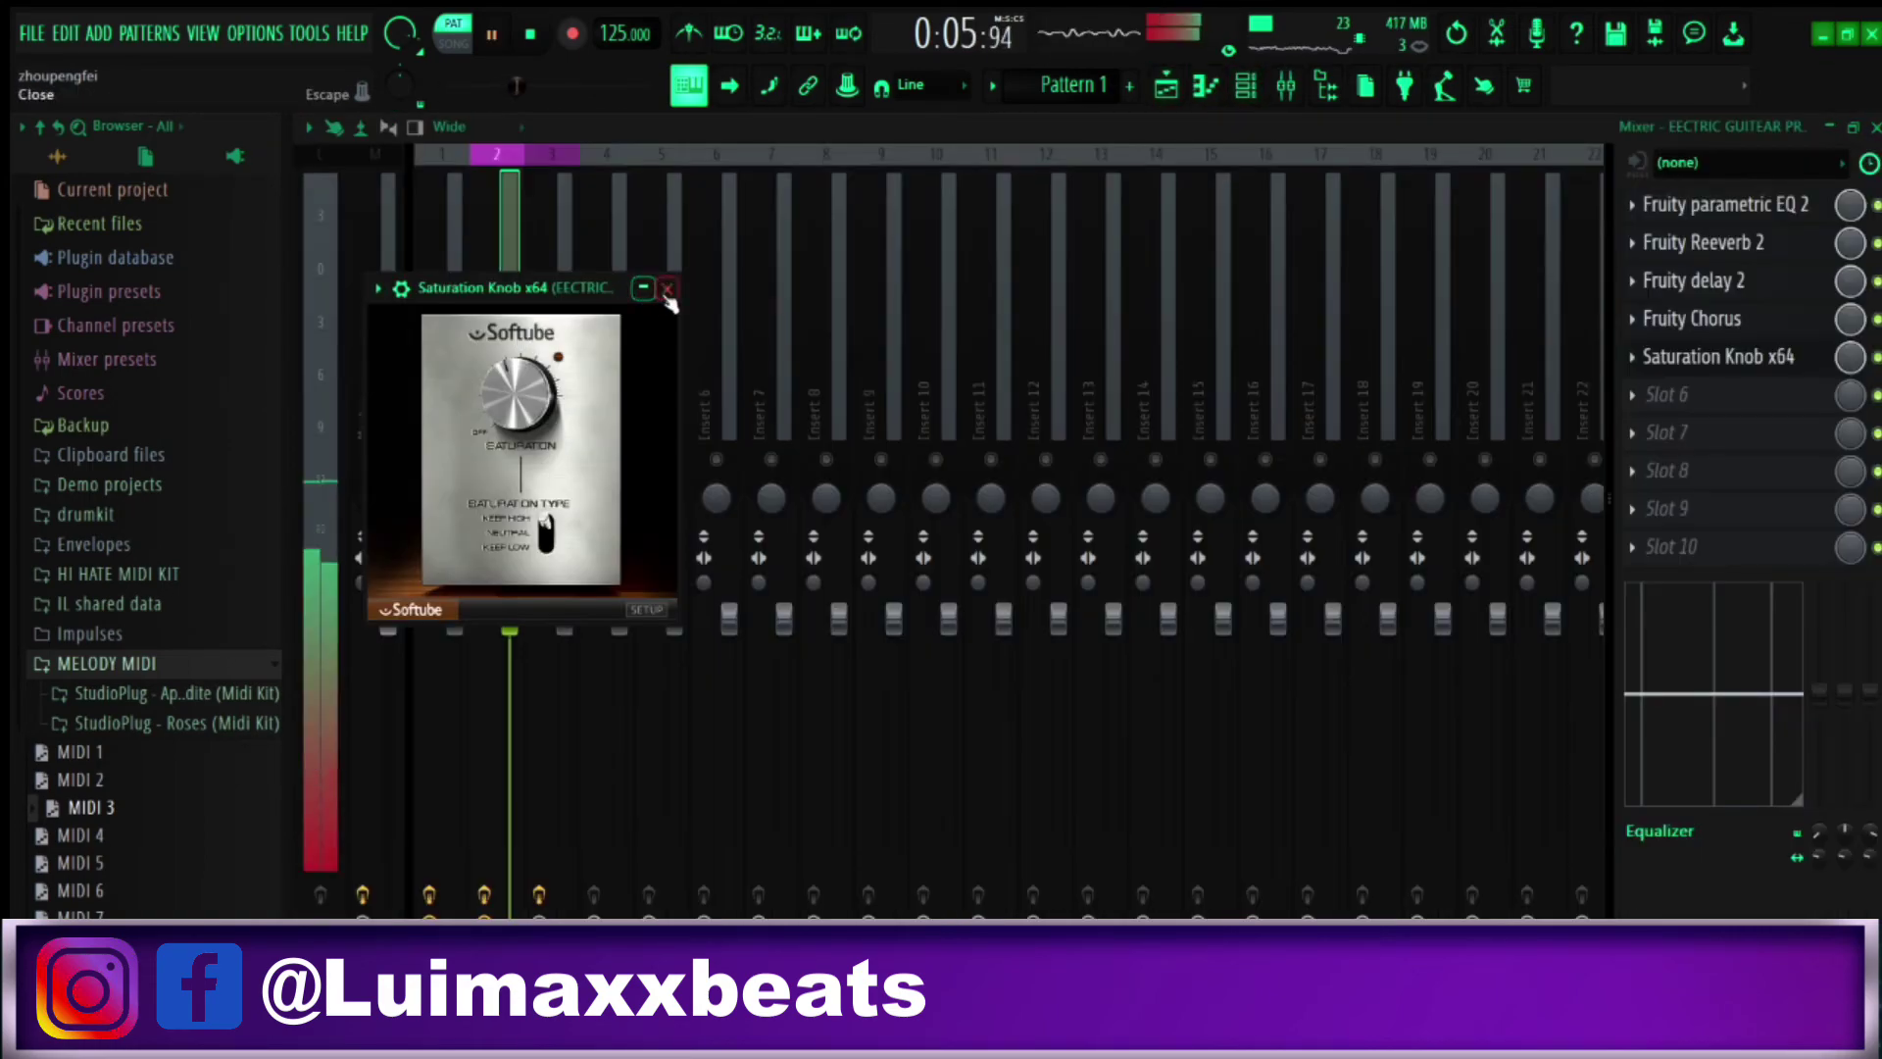
left_click(667, 291)
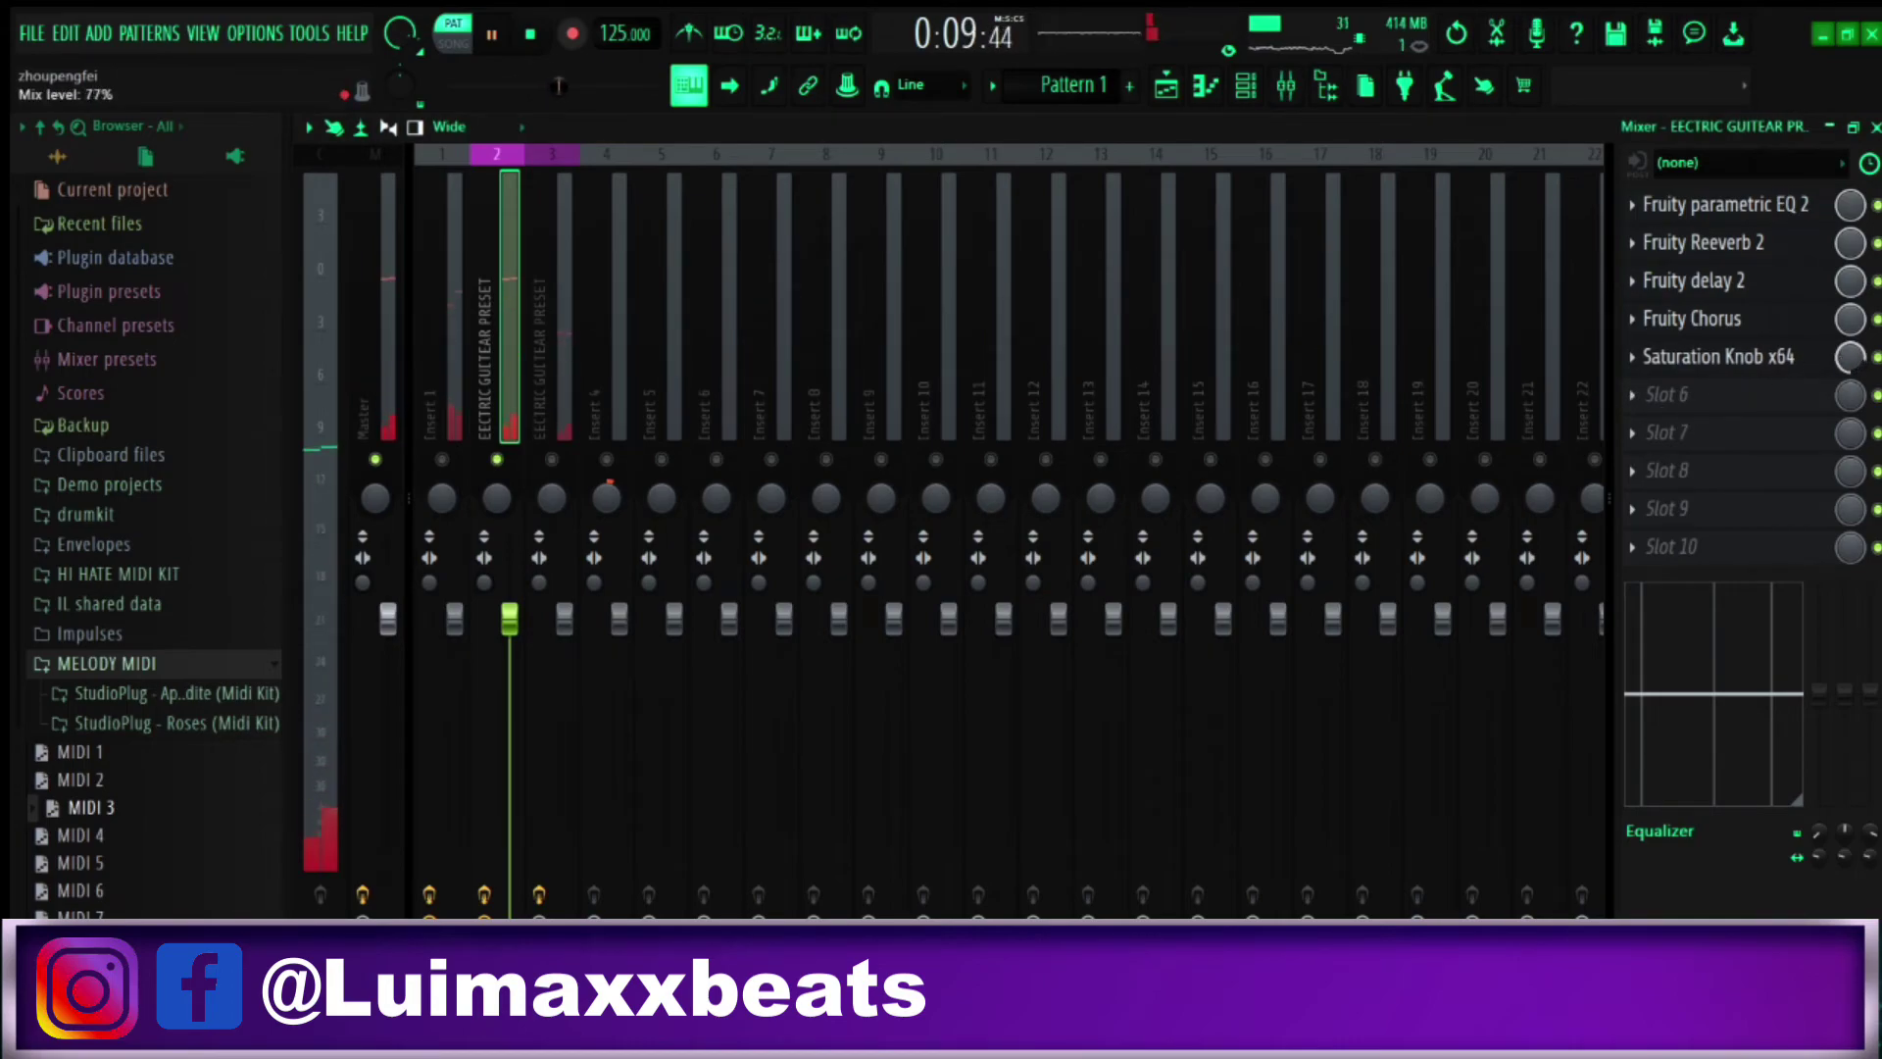
left_click(442, 460)
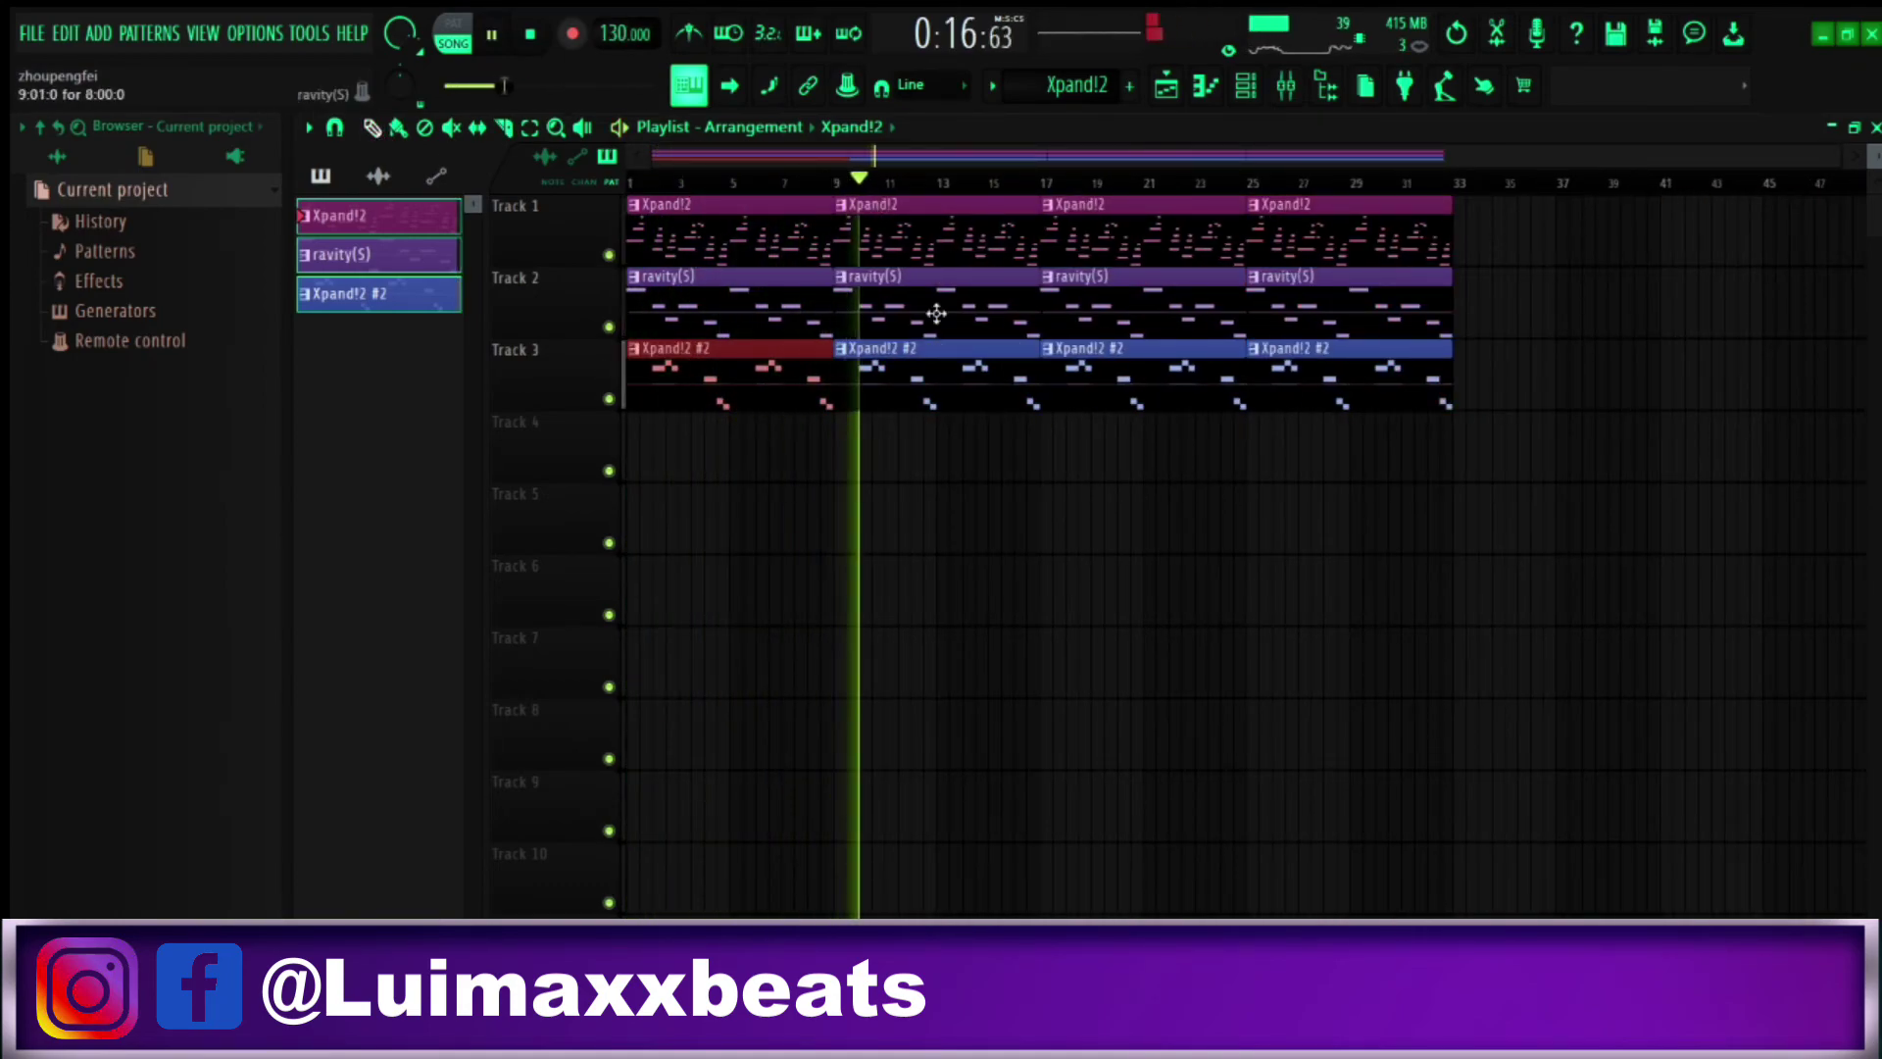
Thin out the ravity(S) and Xpand!2 #2 clips in the playlist and consolidate the arrangement into an audio clip on Track 4
right_click(1075, 394)
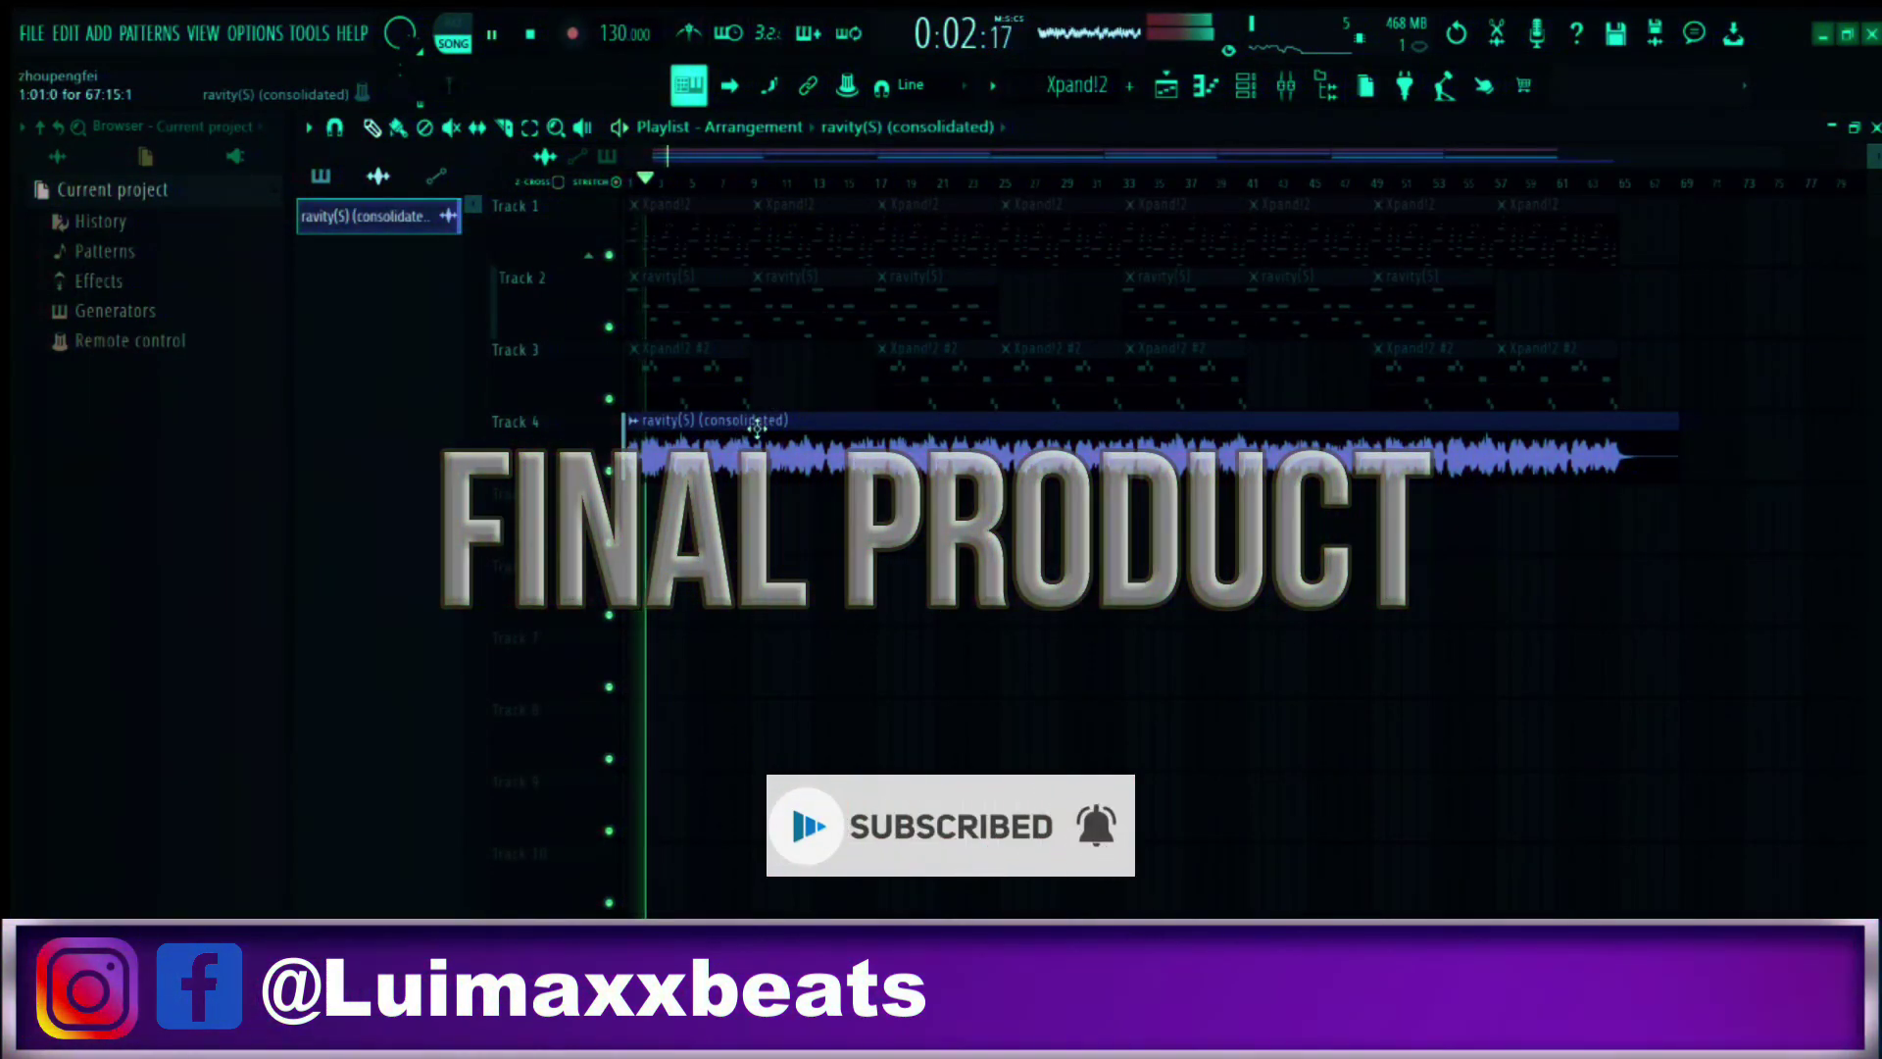
left_click(57, 157)
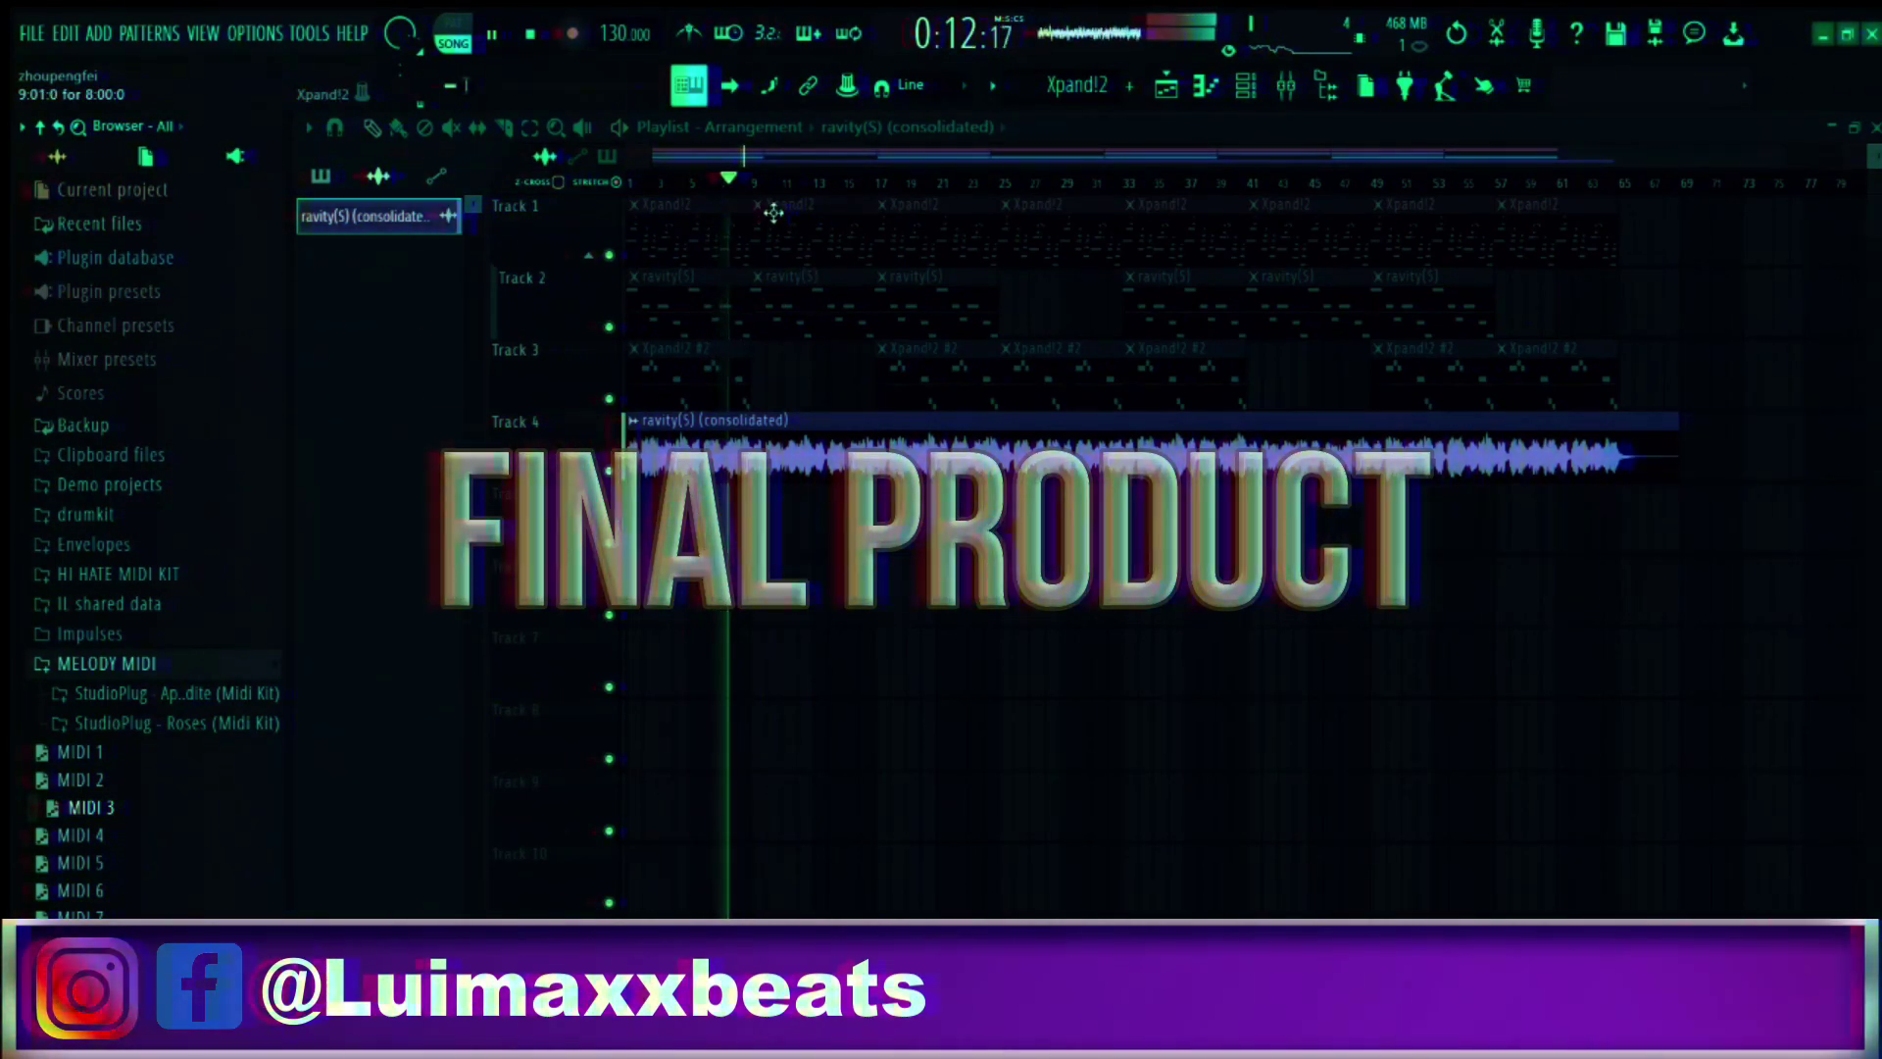
scroll(770, 186, "down", 1)
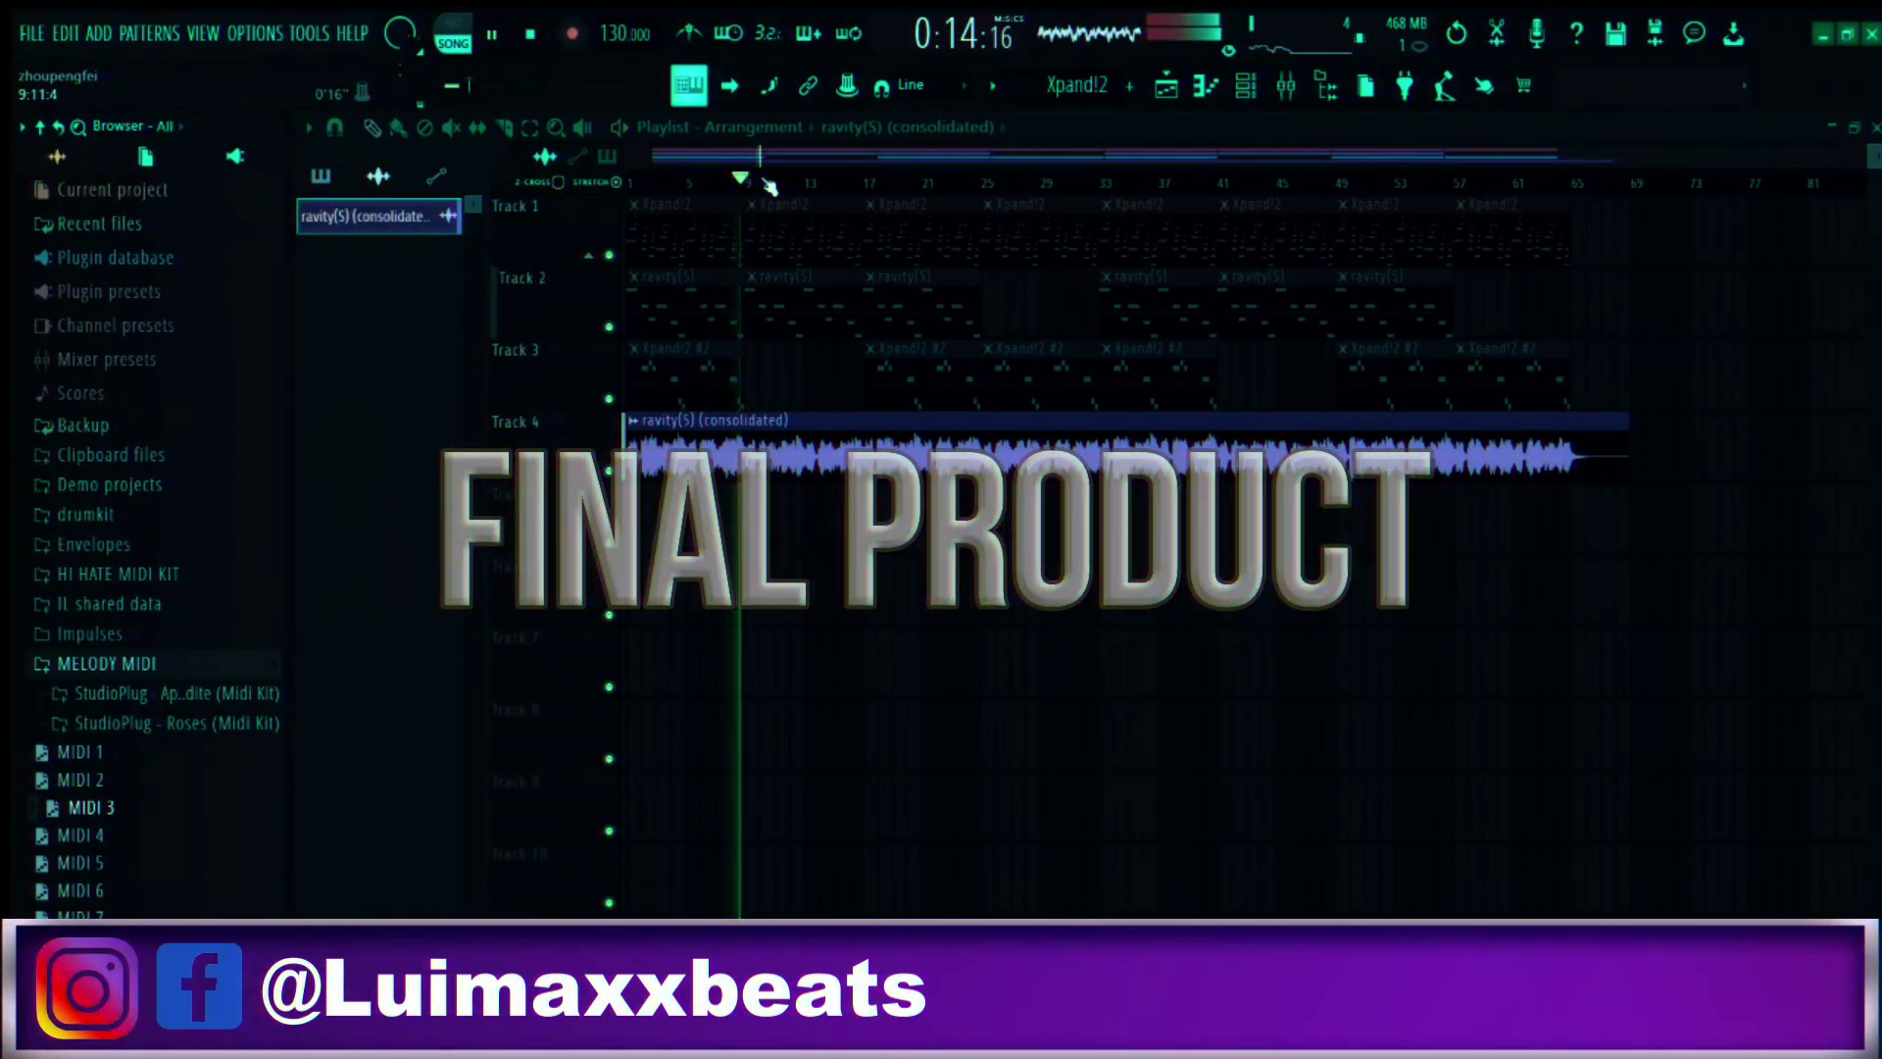
scroll(784, 167, "up", 1)
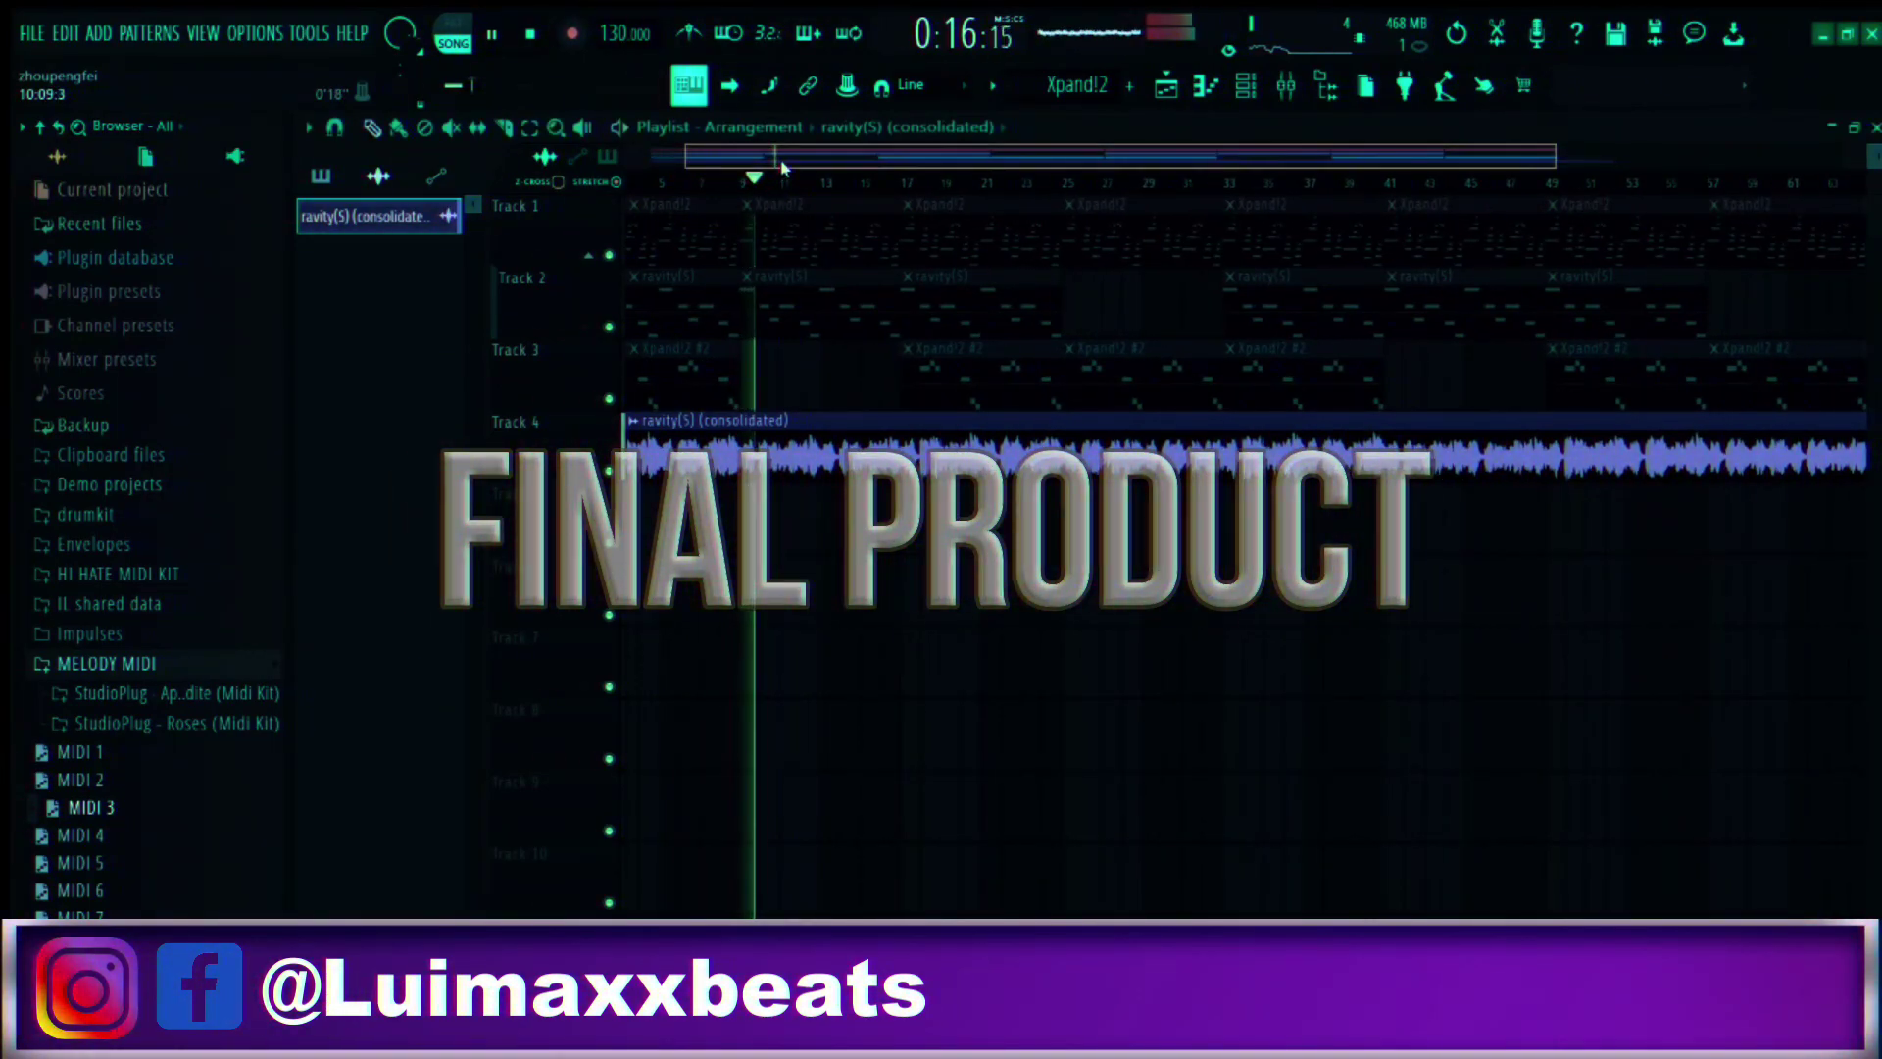
left_click_drag(784, 166, 757, 182)
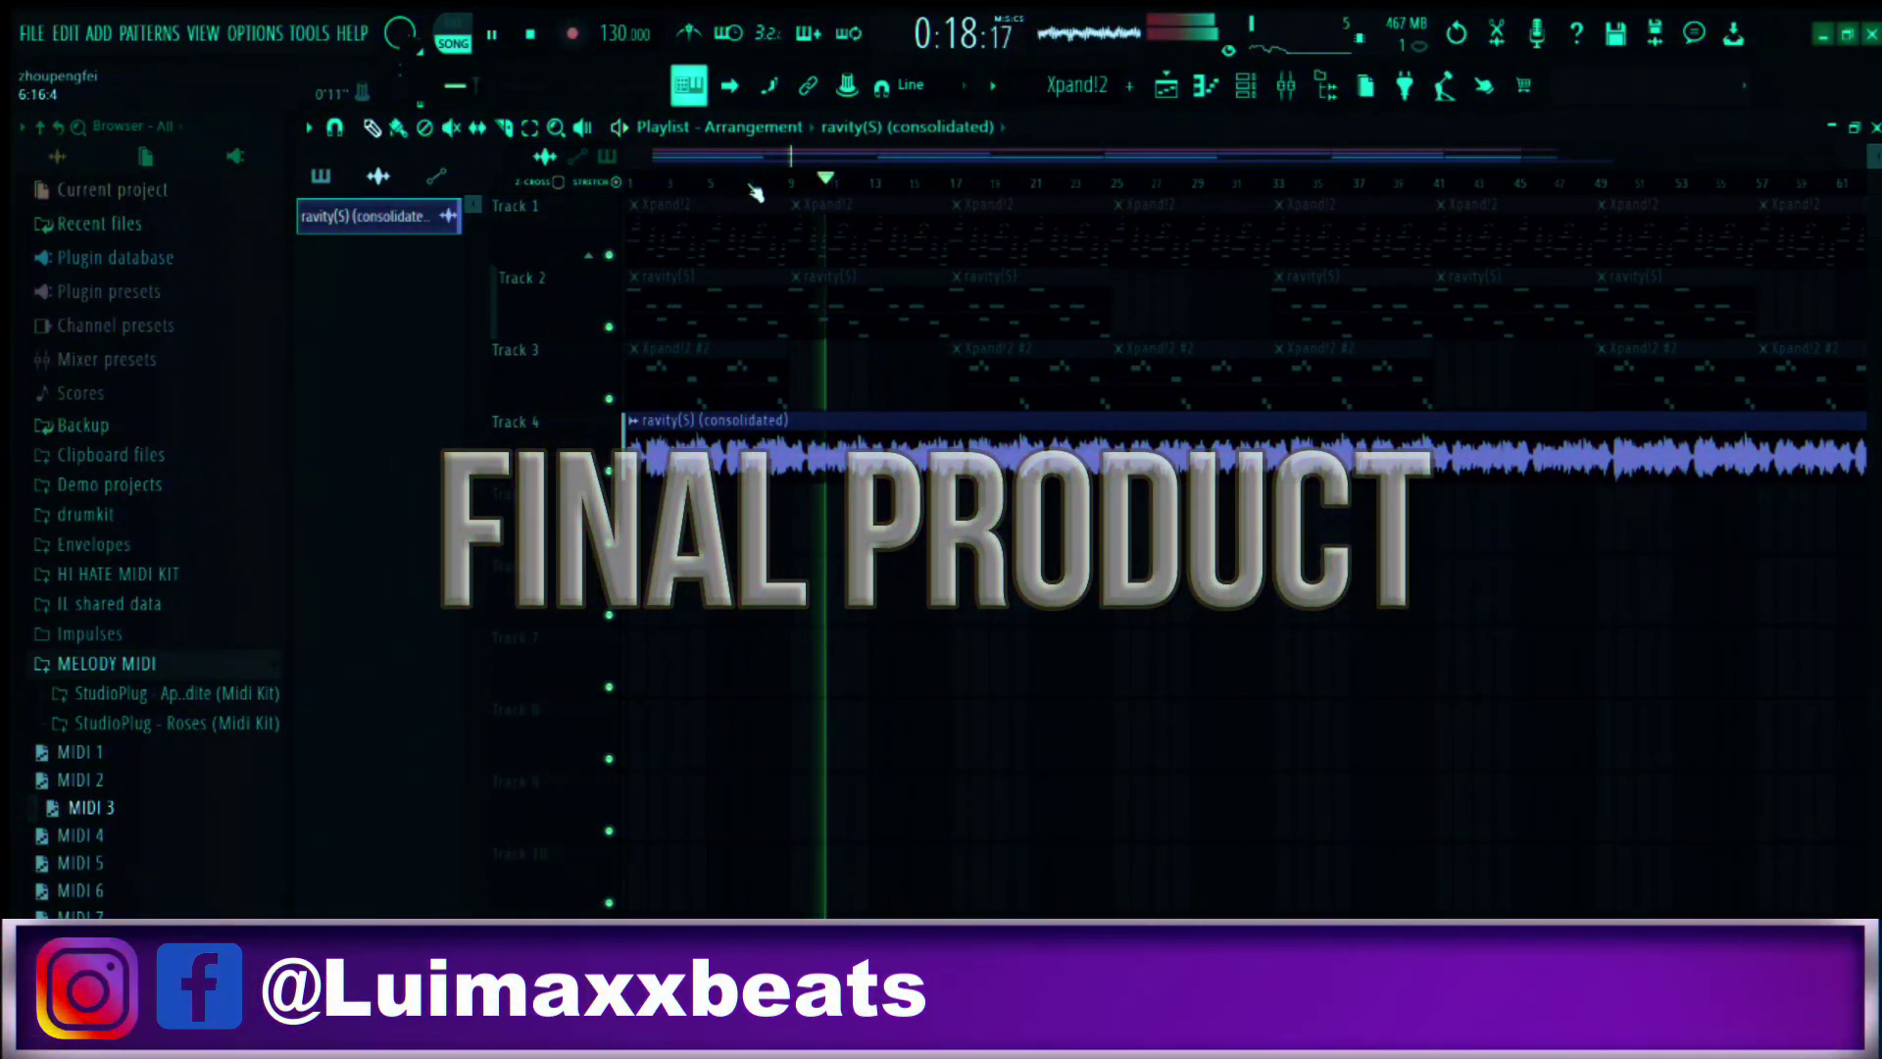